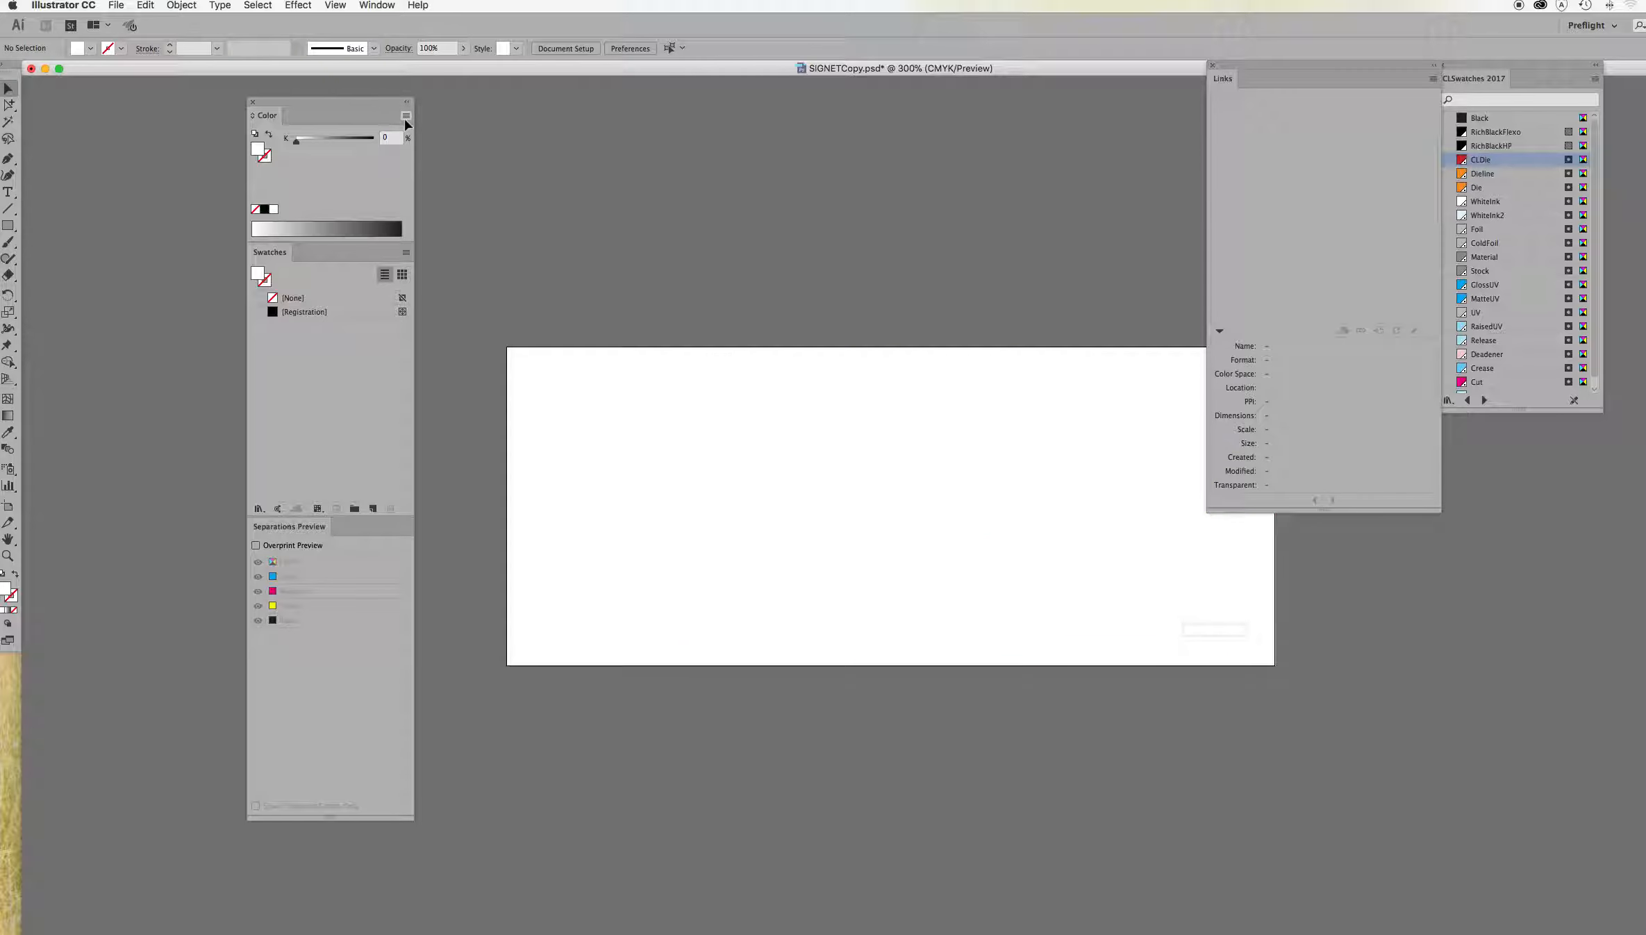
# - Undo the earlier edits back to the black label with both embedded images in place and nothing selected
pyautogui.click(406, 117)
pyautogui.click(559, 216)
pyautogui.press('super+z')
pyautogui.press('super+z')
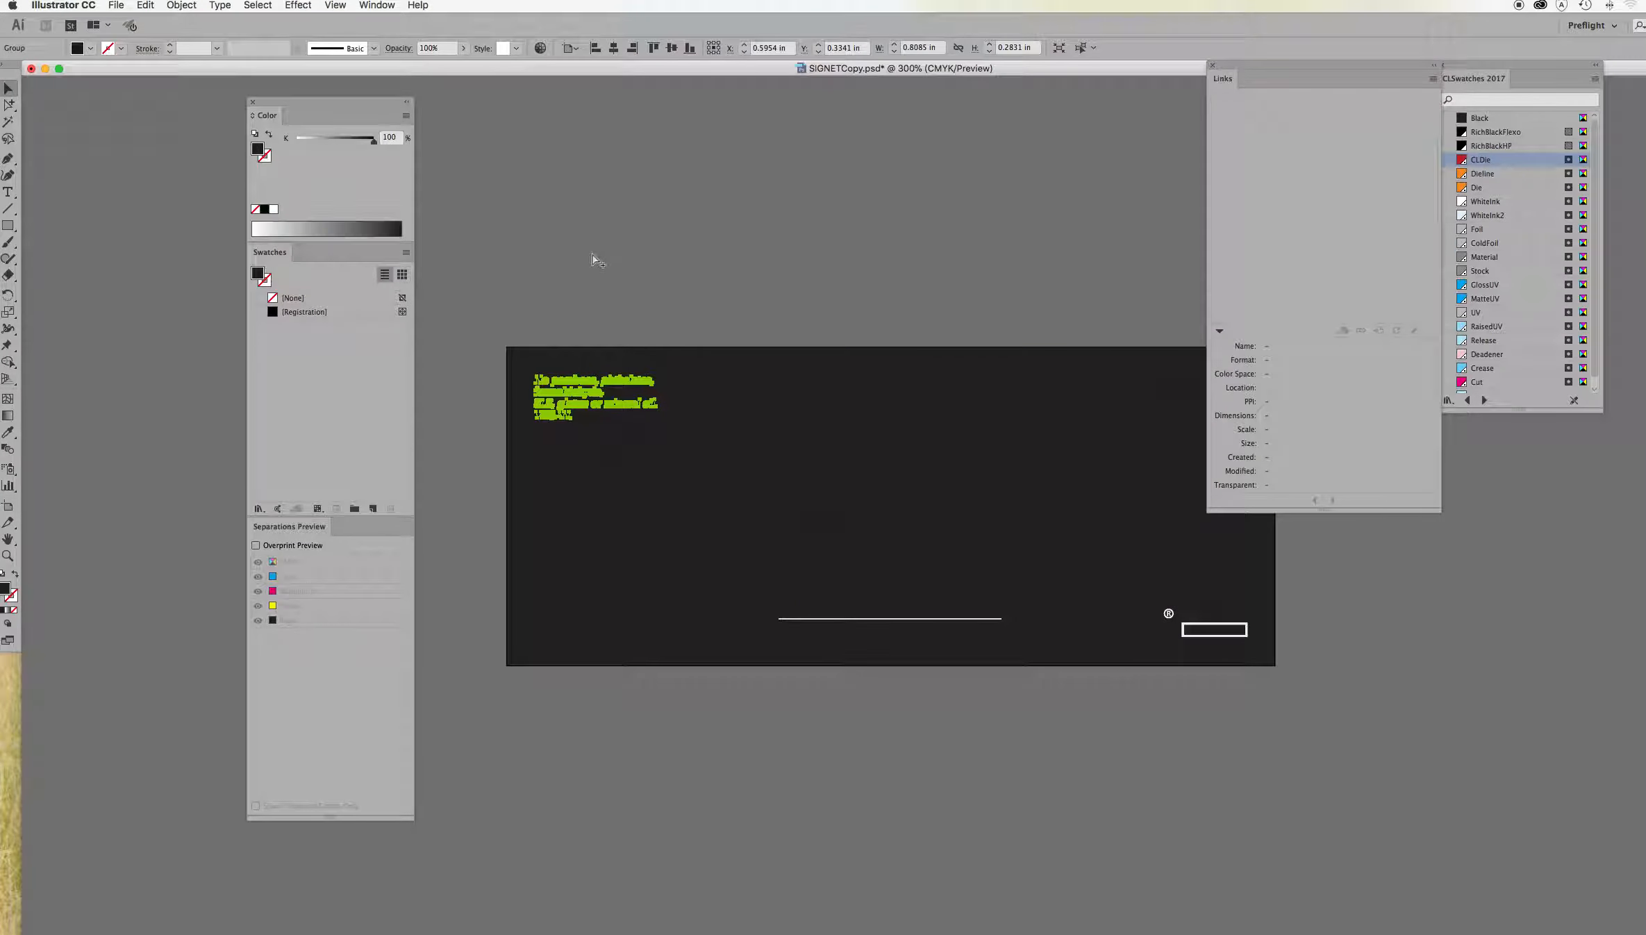
pyautogui.press('super+z')
pyautogui.press('super+z')
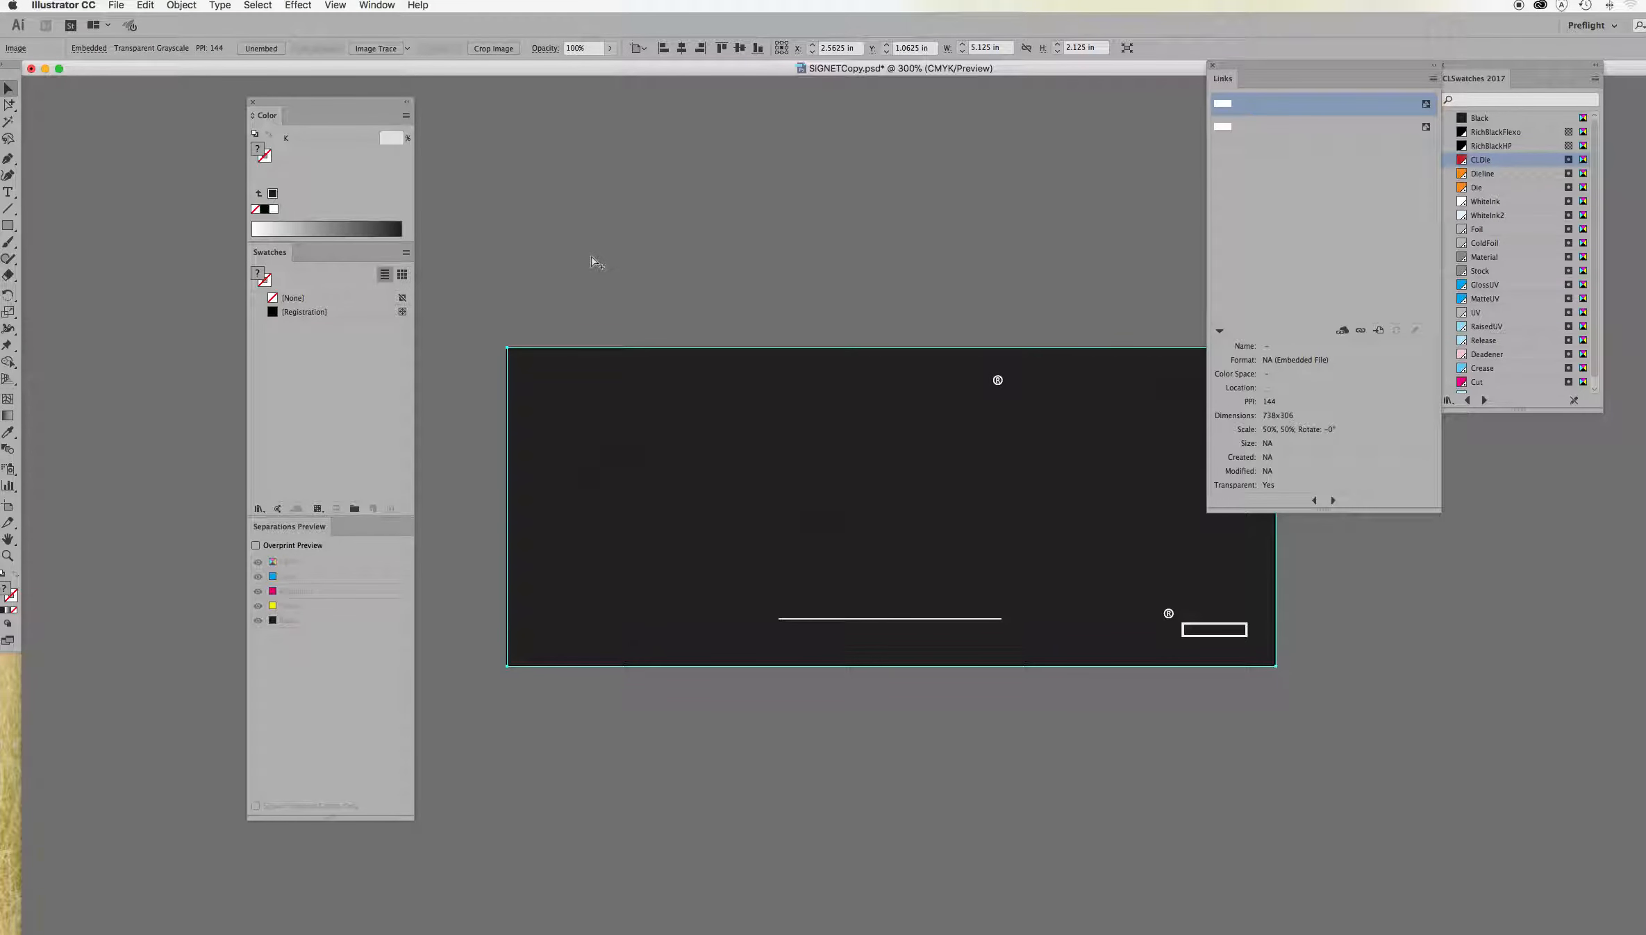
pyautogui.press('super+z')
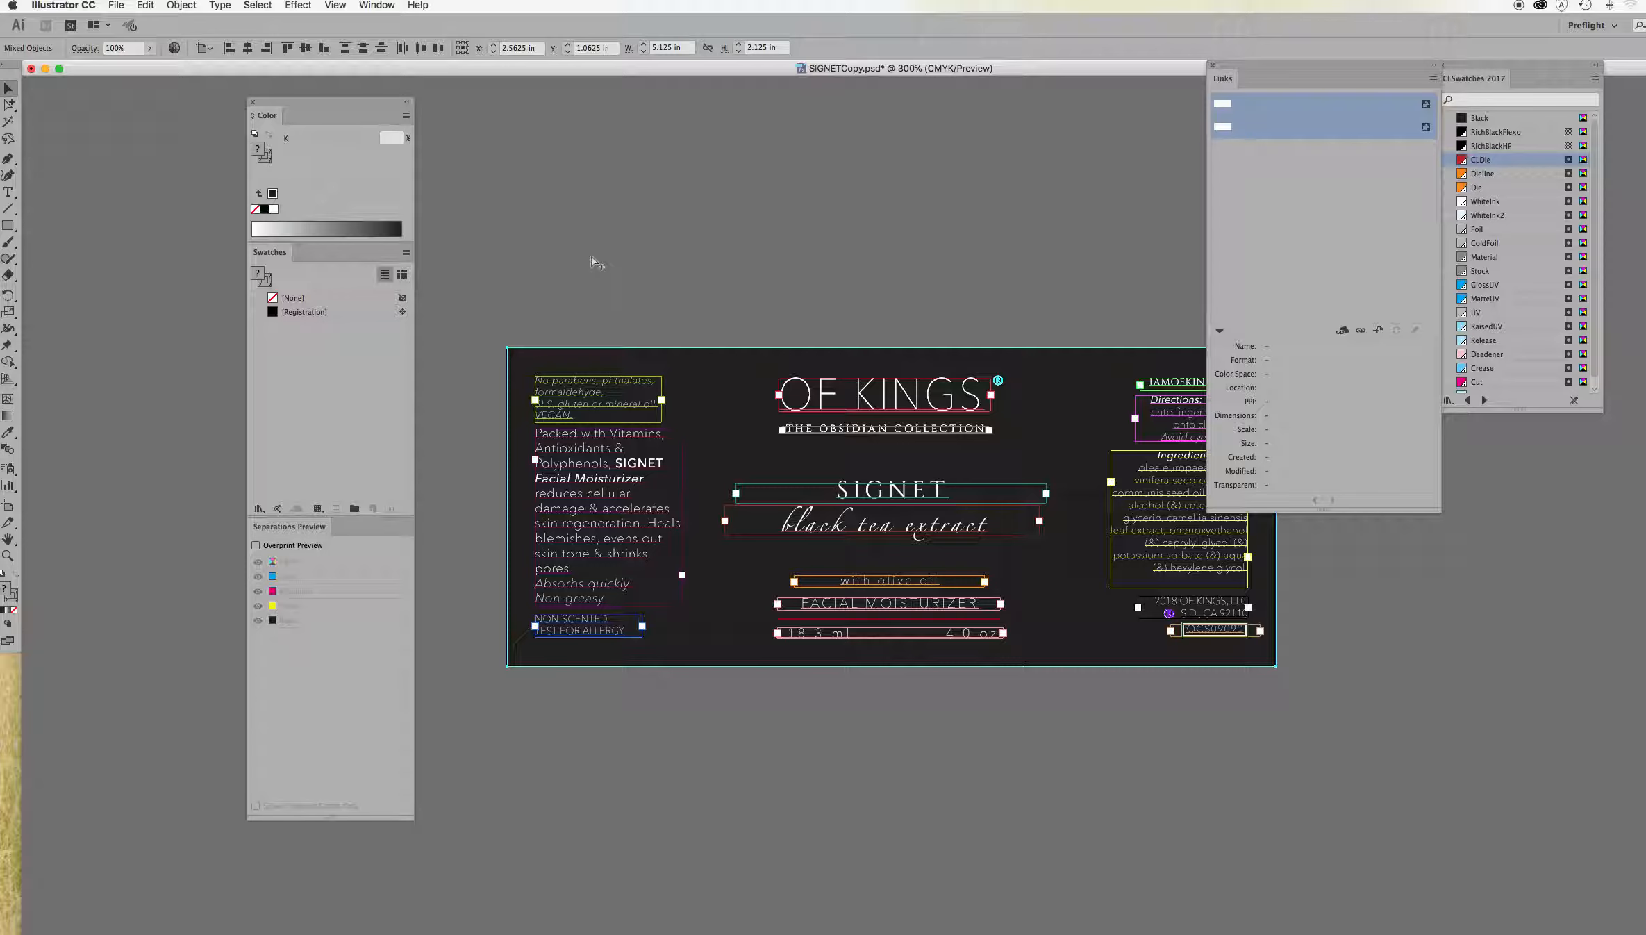
pyautogui.press('super+z')
pyautogui.press('super+z')
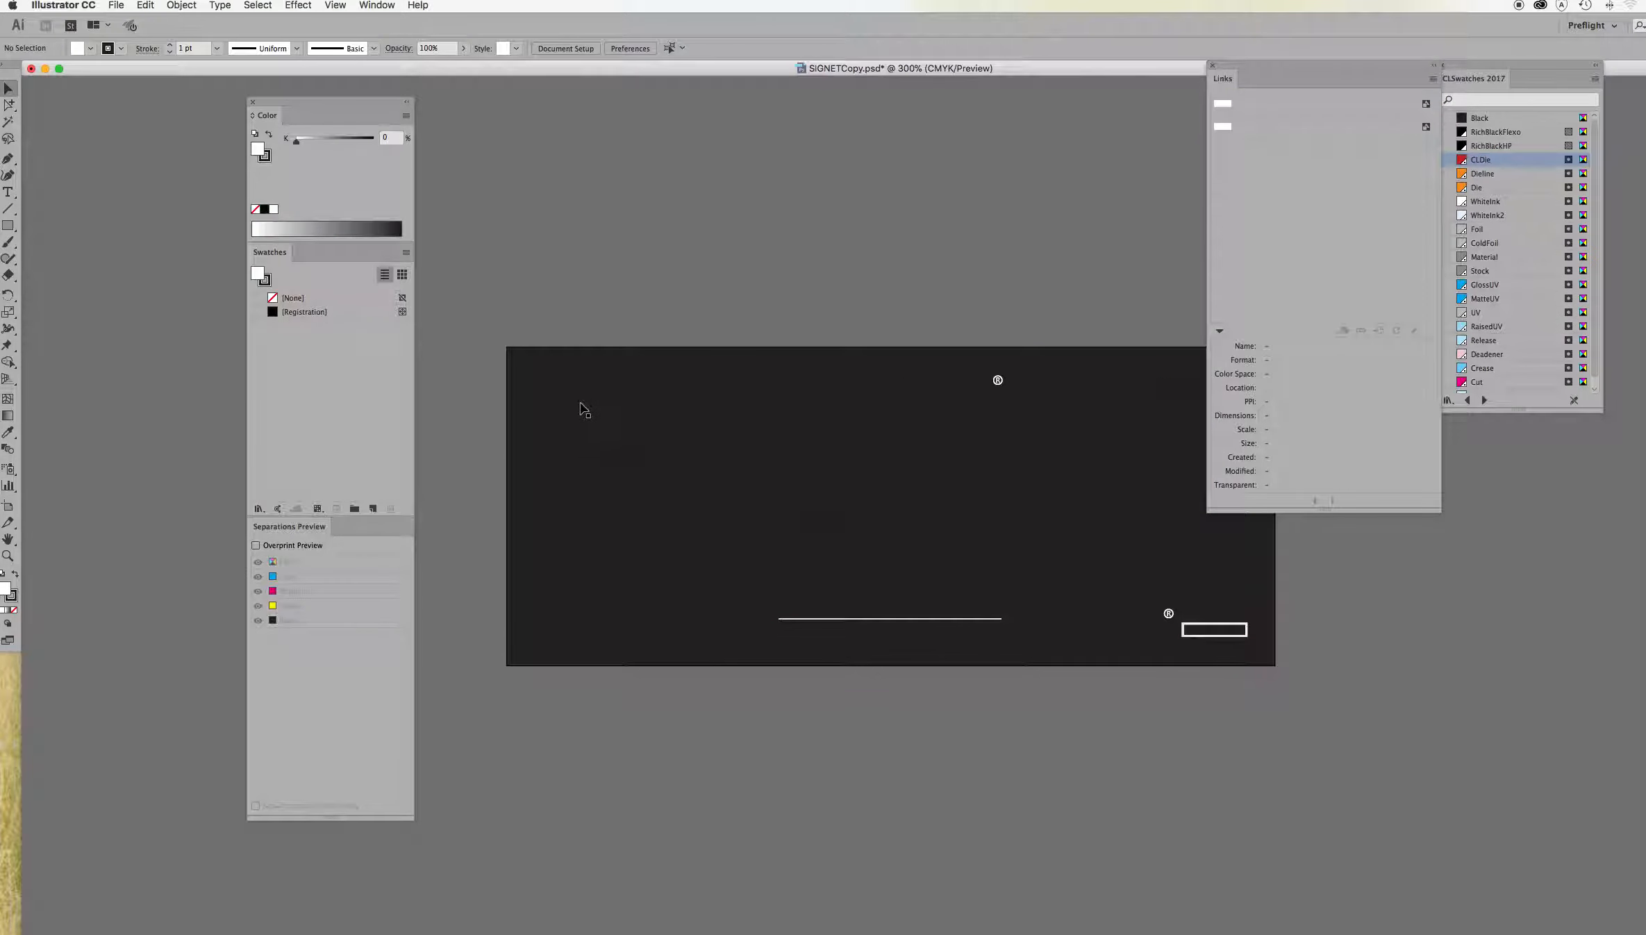
# - Delete the two embedded images that cover the whole label
pyautogui.click(584, 410)
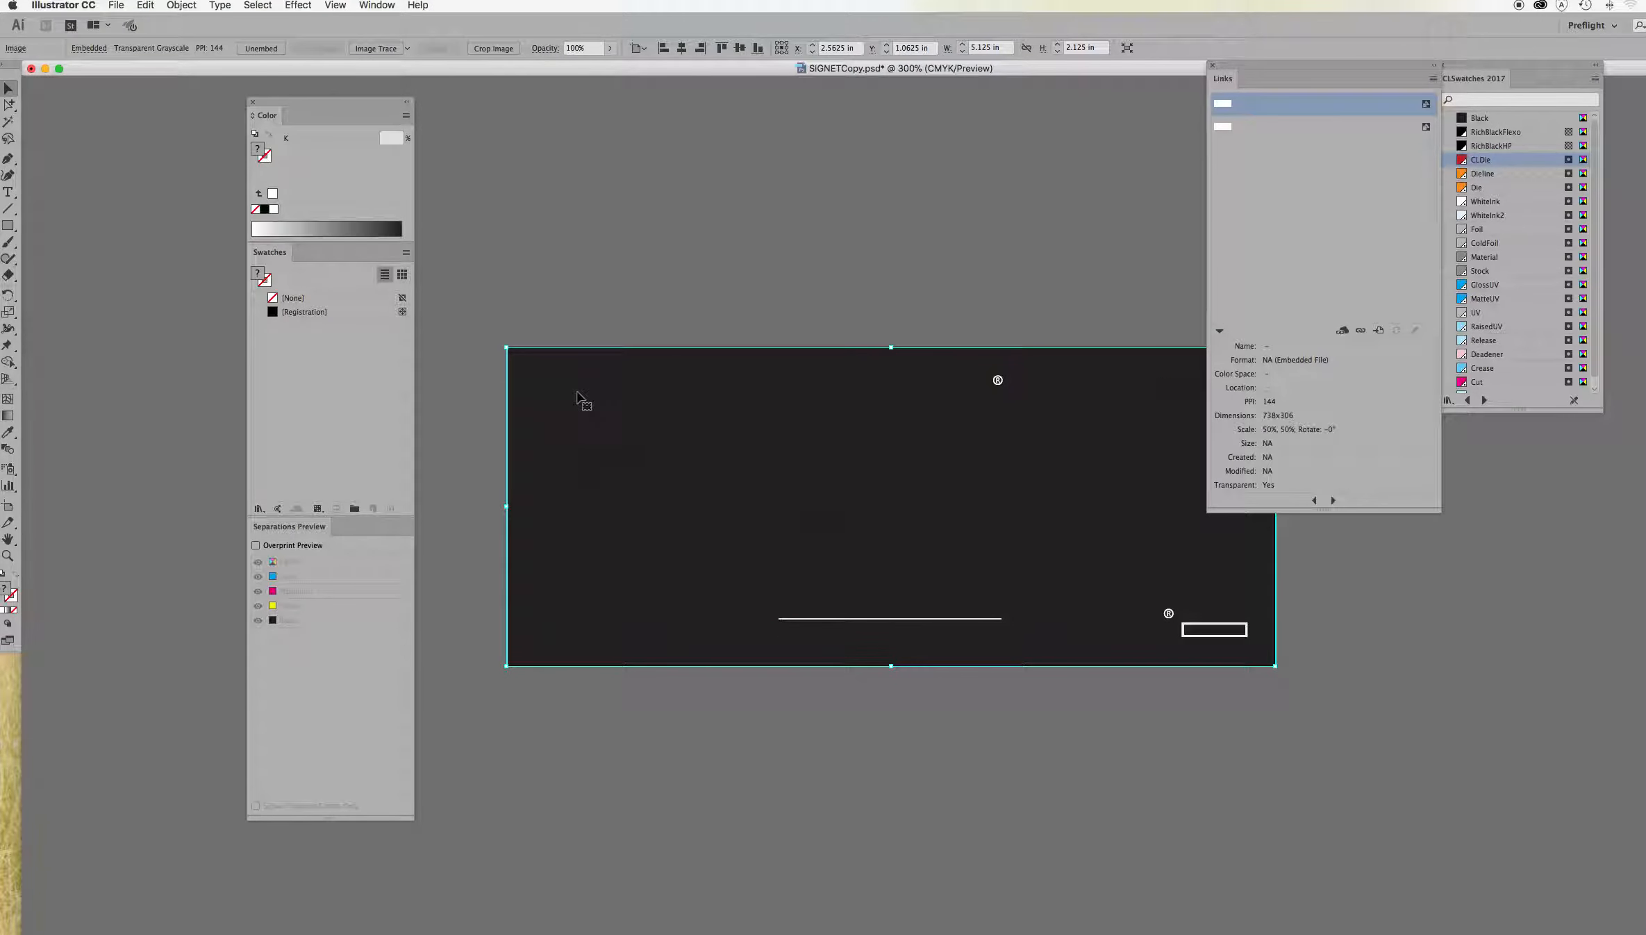
pyautogui.press('Delete')
pyautogui.click(579, 375)
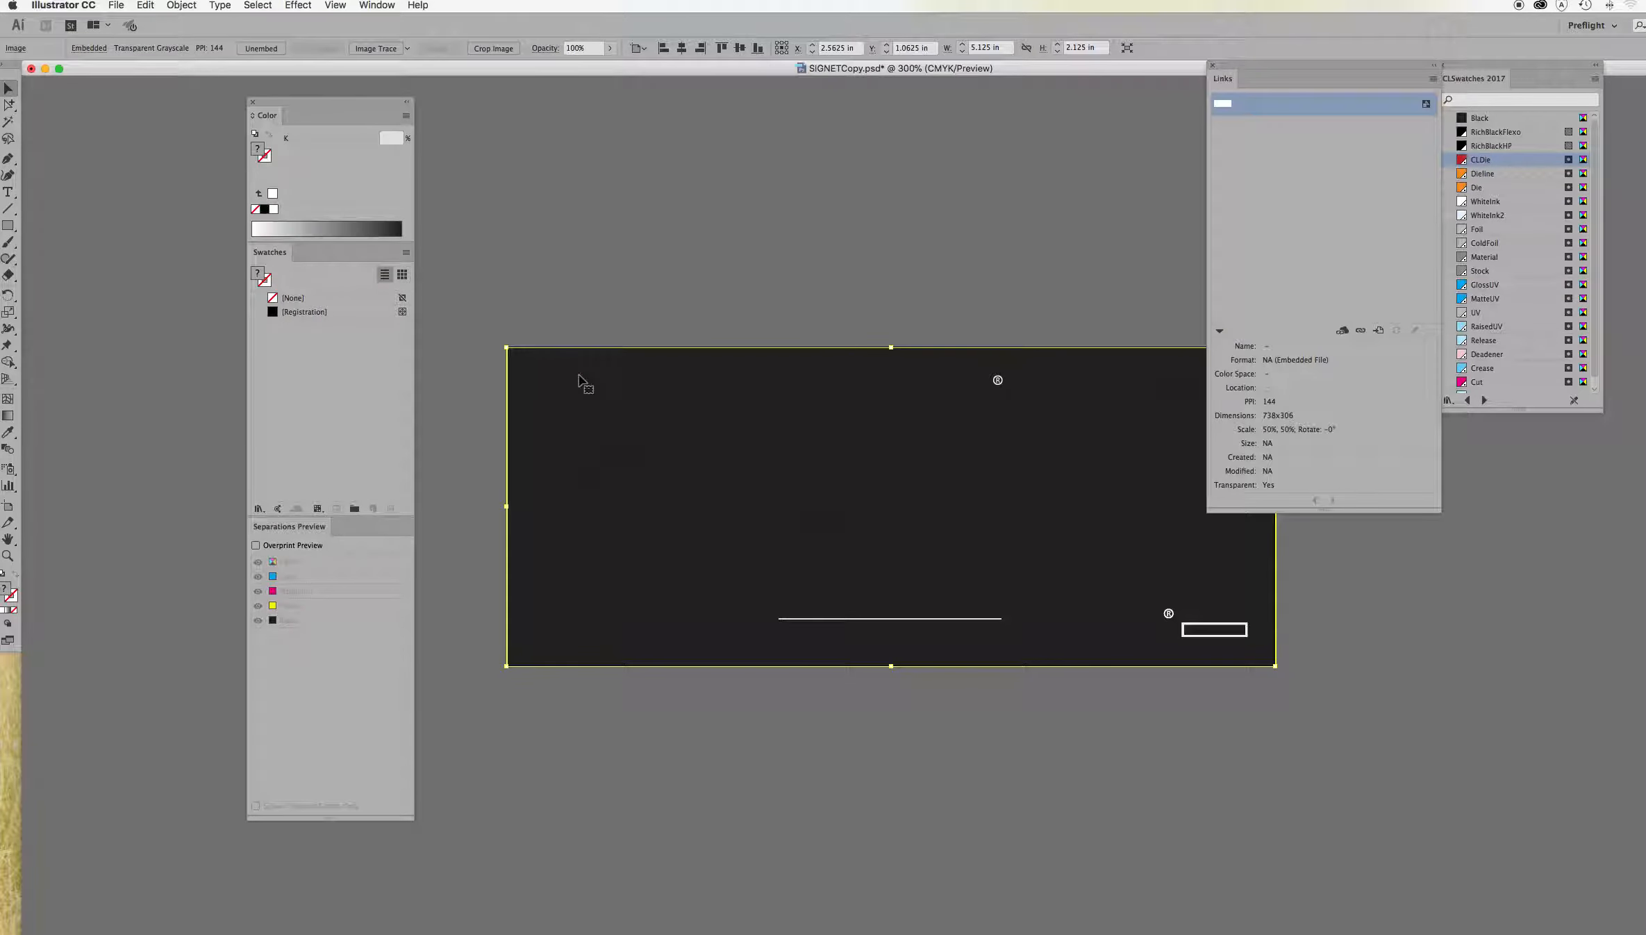
pyautogui.press('Delete')
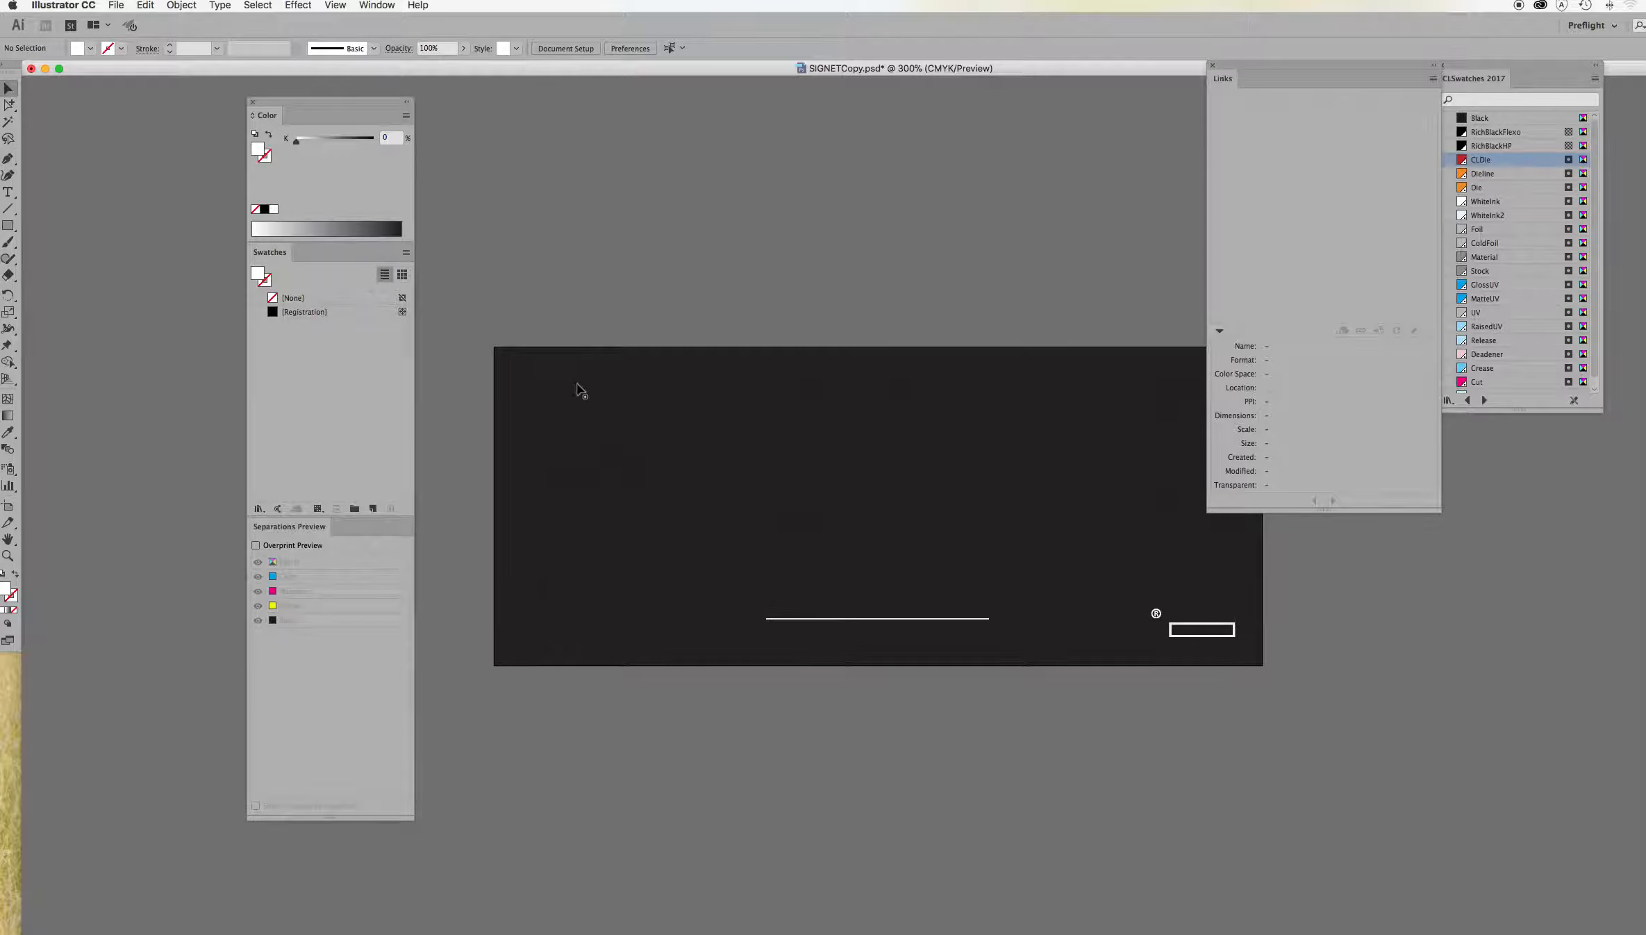
# - Convert the three text blocks in the label's left column from grayscale to CMYK and fill them with white
pyautogui.click(559, 387)
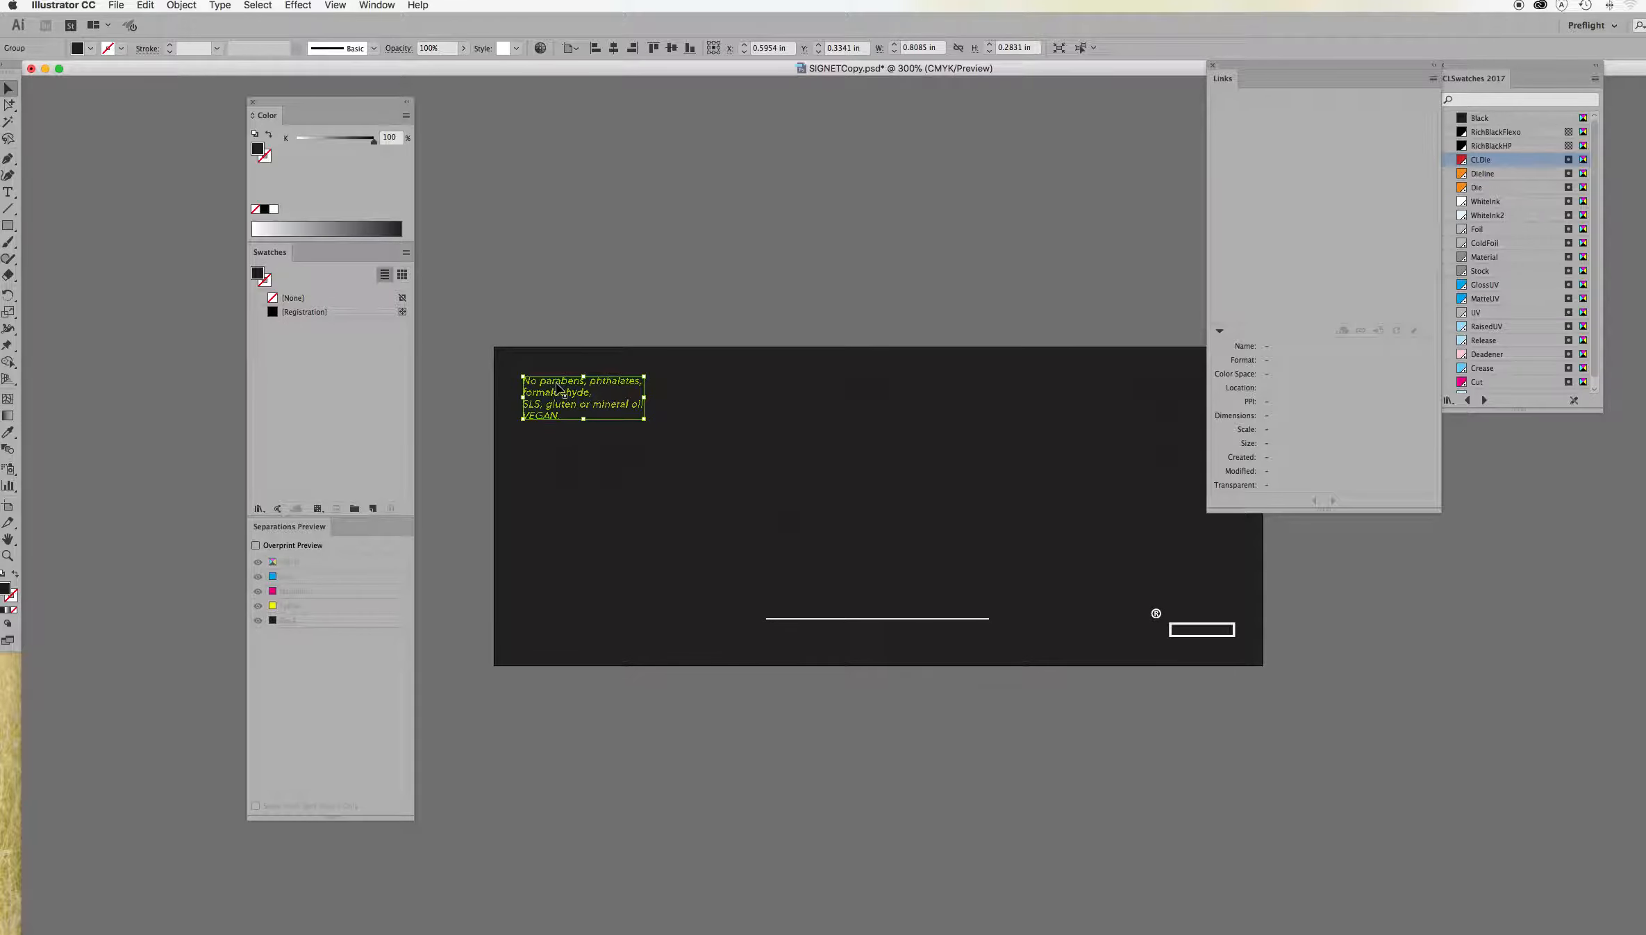
pyautogui.keyDown('shift'); pyautogui.click(548, 439); pyautogui.keyUp('shift')
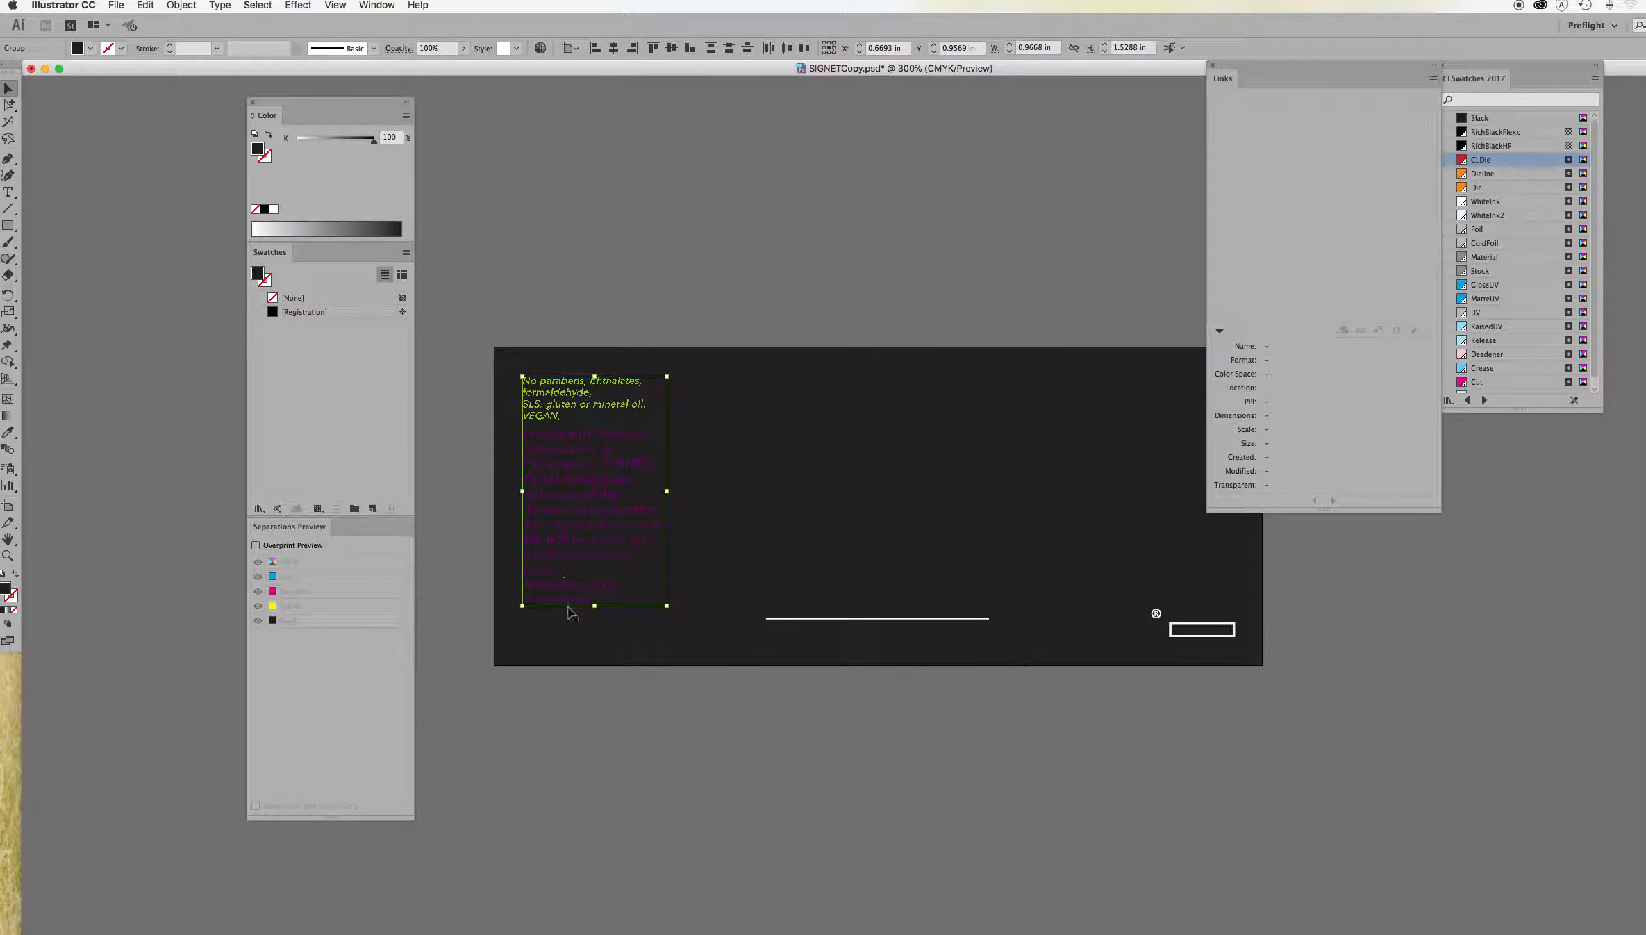
pyautogui.keyDown('shift'); pyautogui.click(568, 628); pyautogui.keyUp('shift')
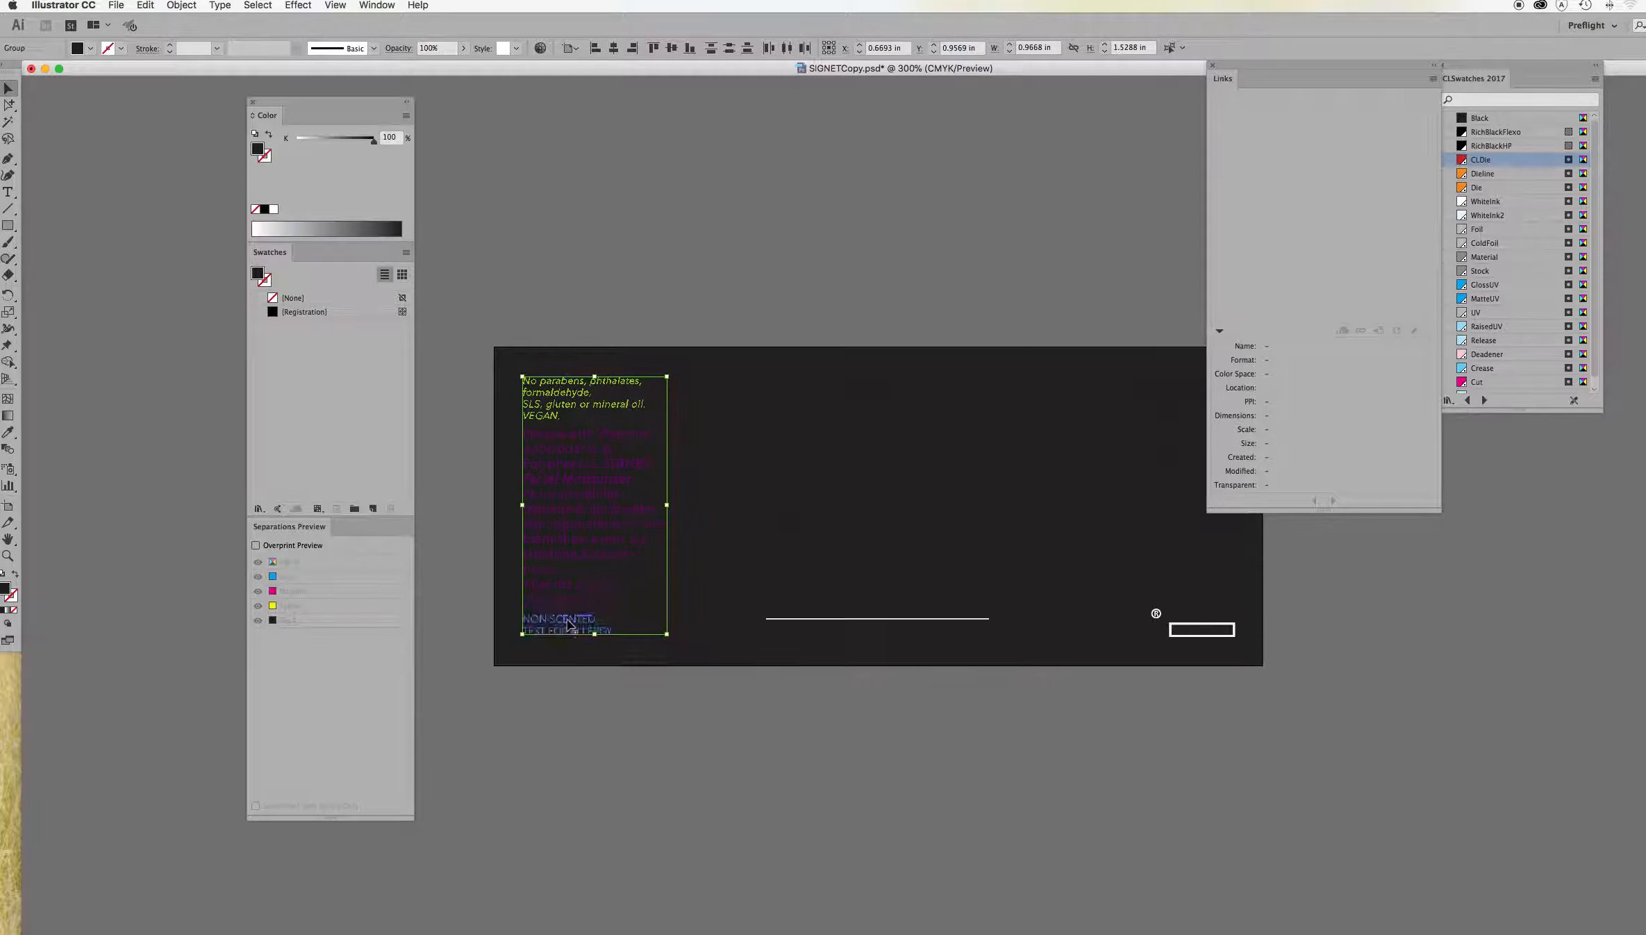
pyautogui.click(406, 116)
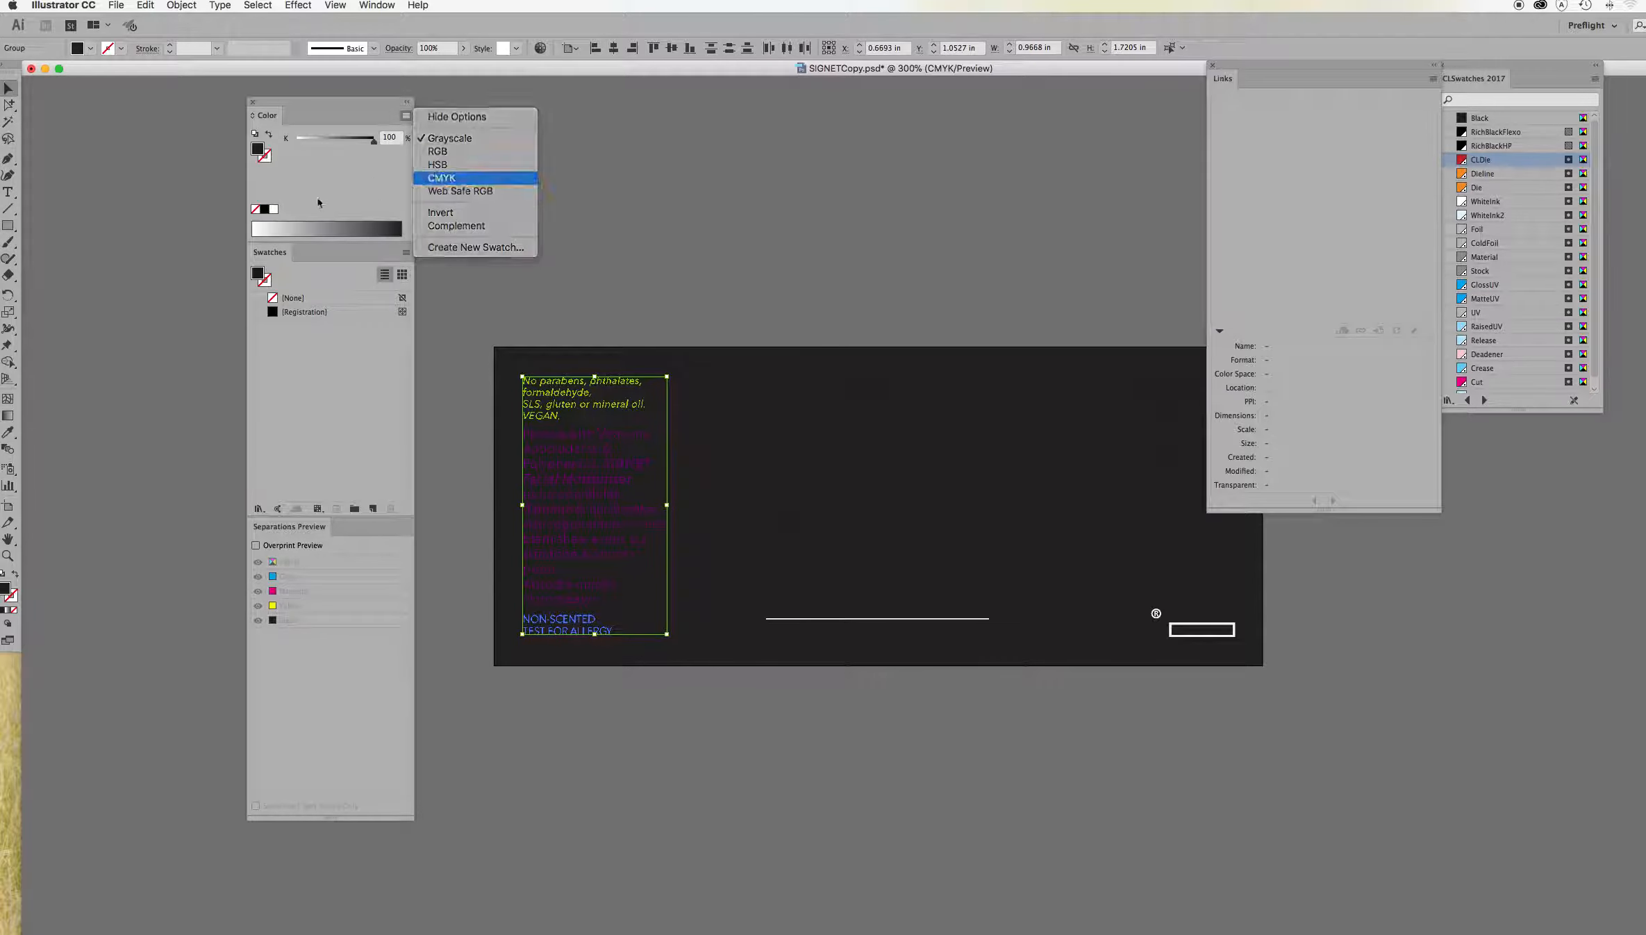
pyautogui.click(444, 179)
pyautogui.click(274, 209)
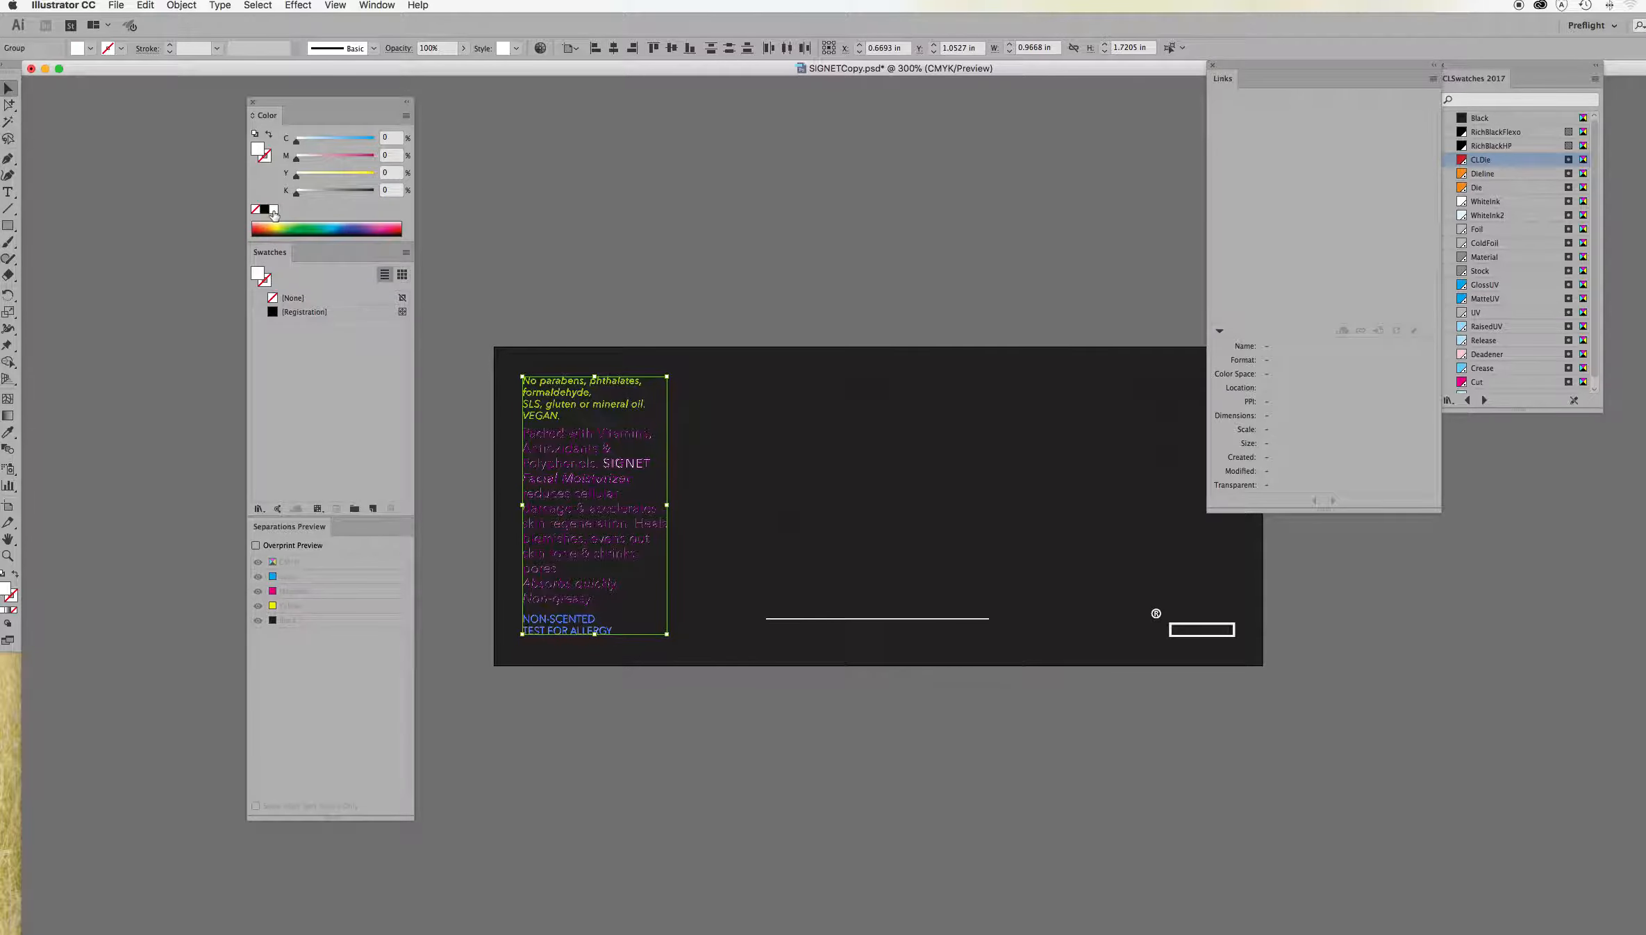
pyautogui.click(748, 249)
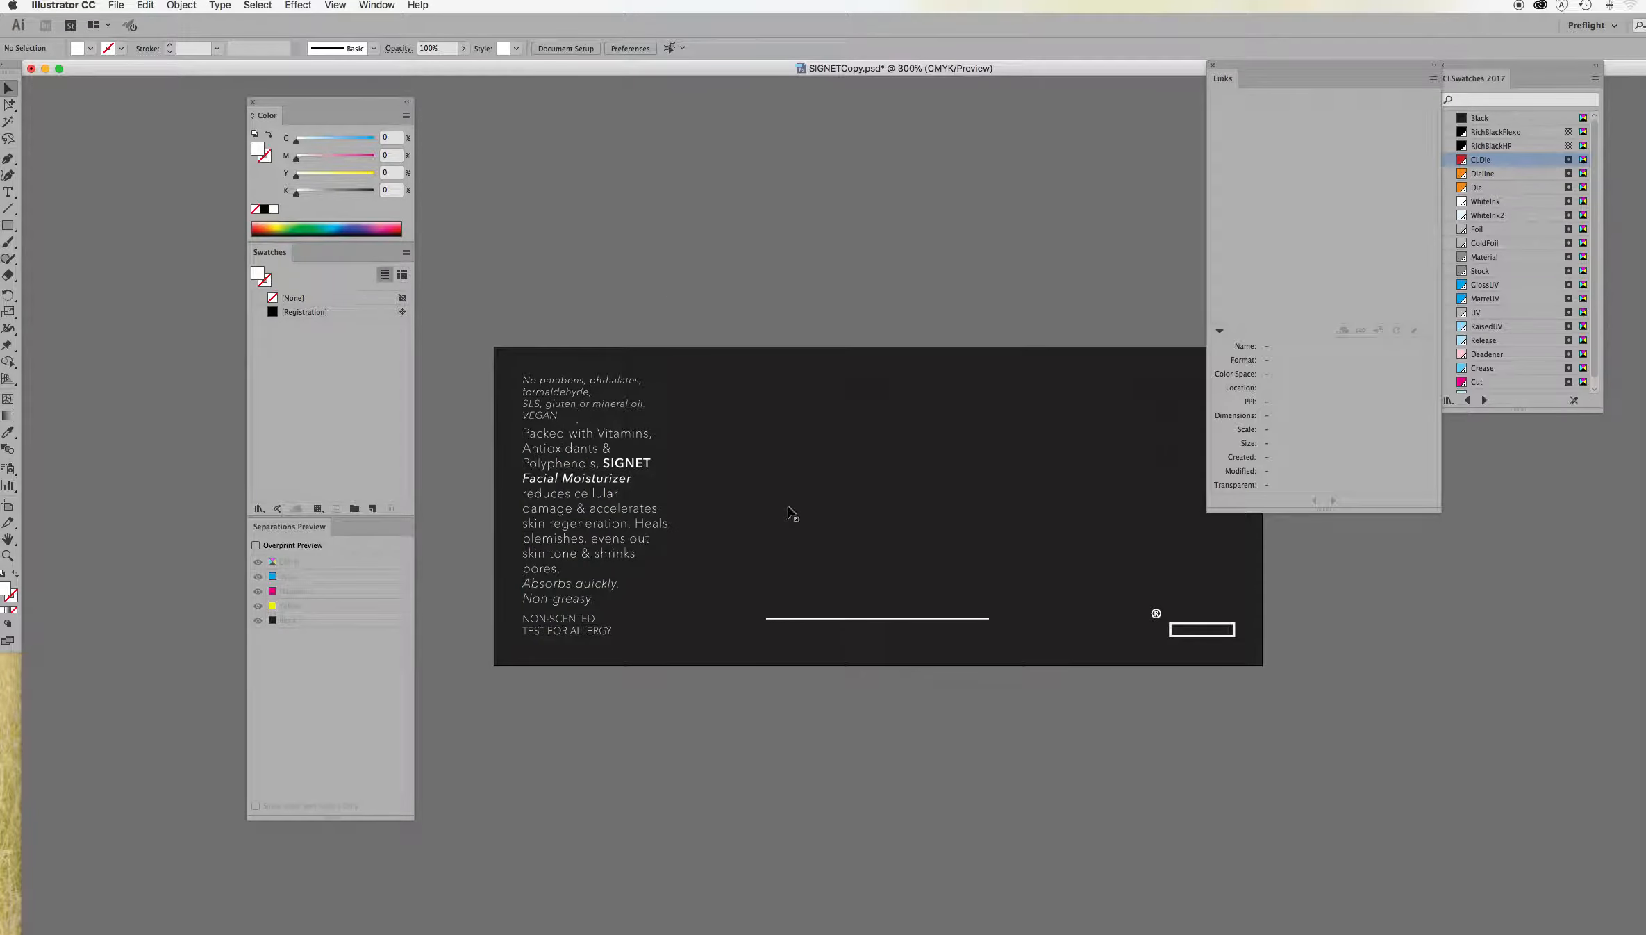
# - Convert the OF KINGS heading to CMYK and fill it with white
pyautogui.click(813, 416)
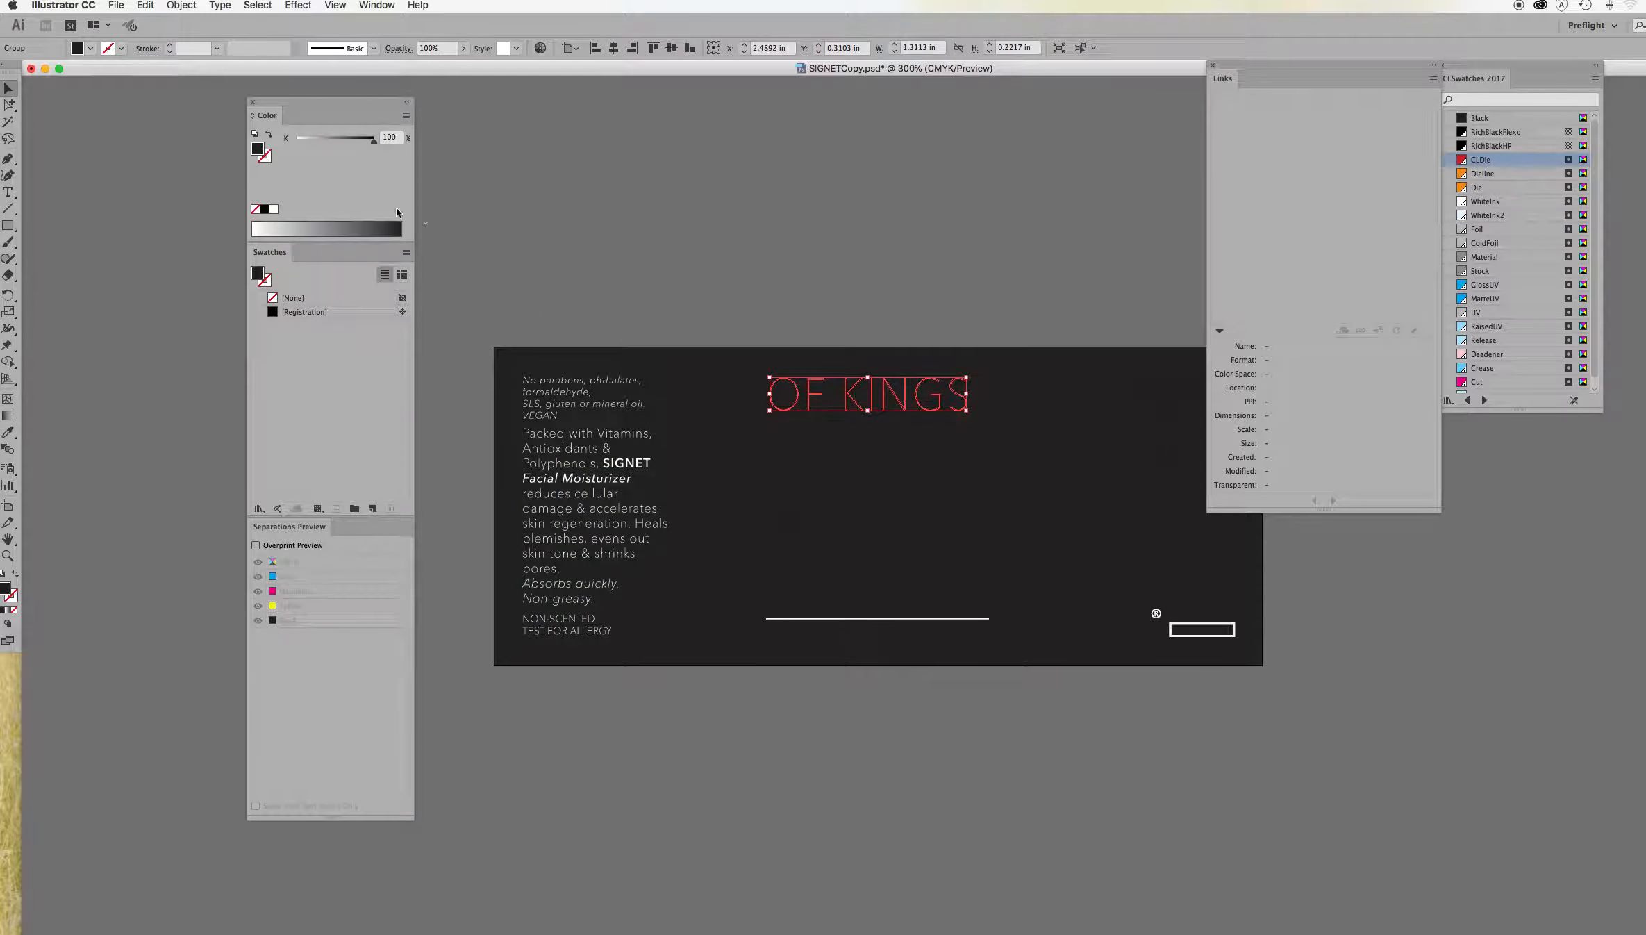
pyautogui.click(406, 115)
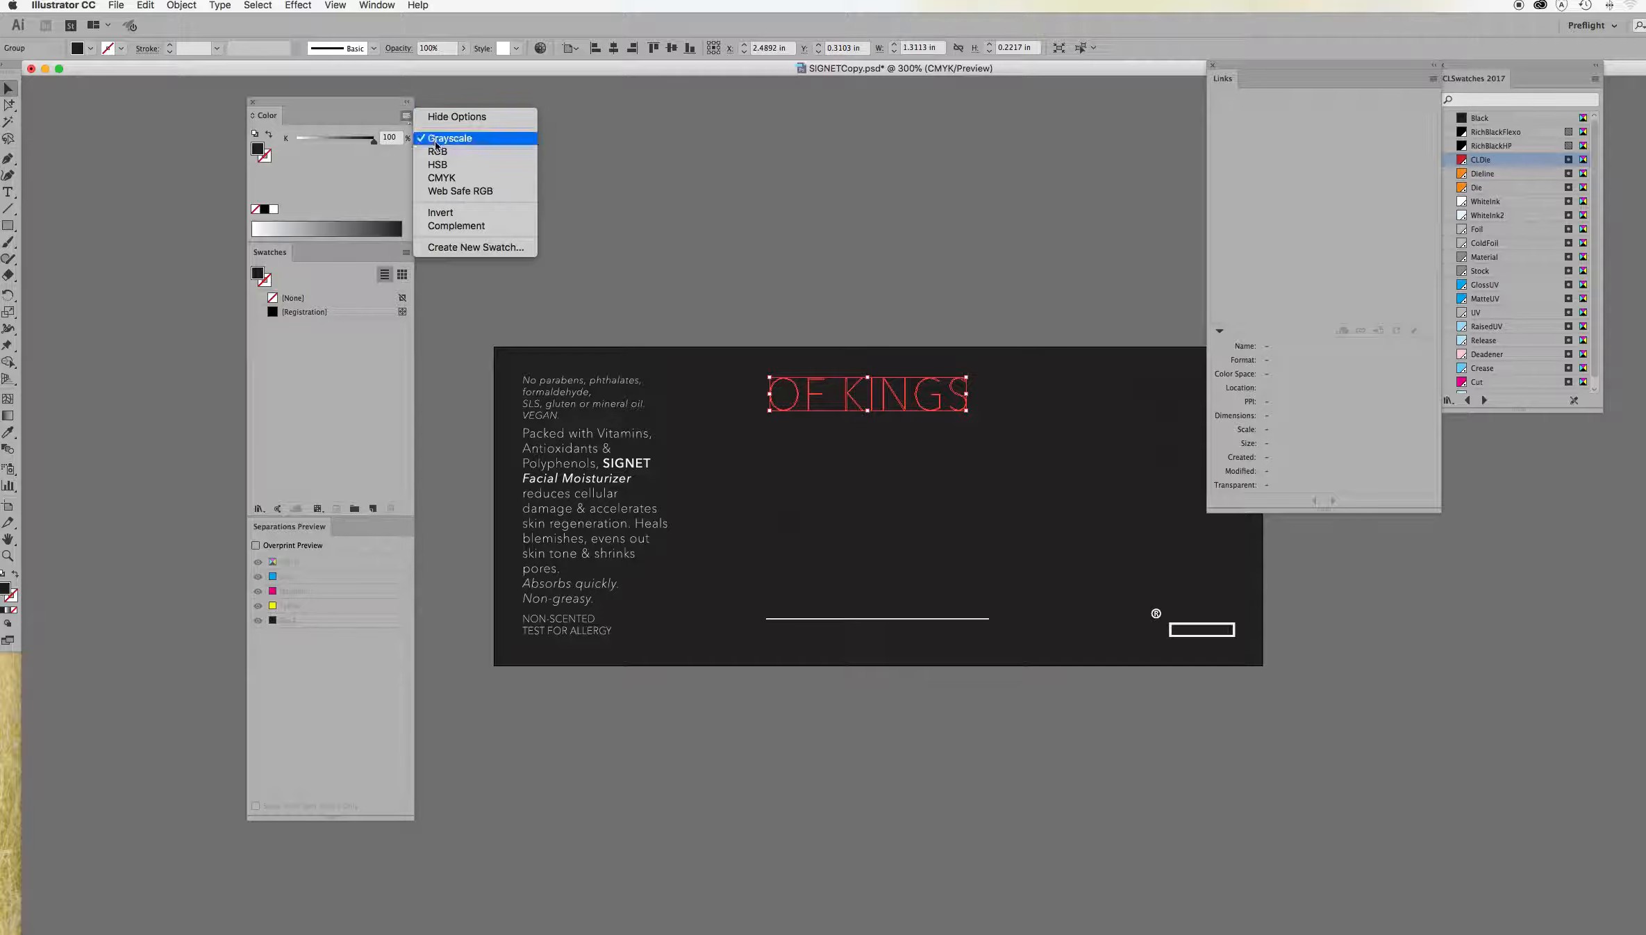
pyautogui.click(440, 179)
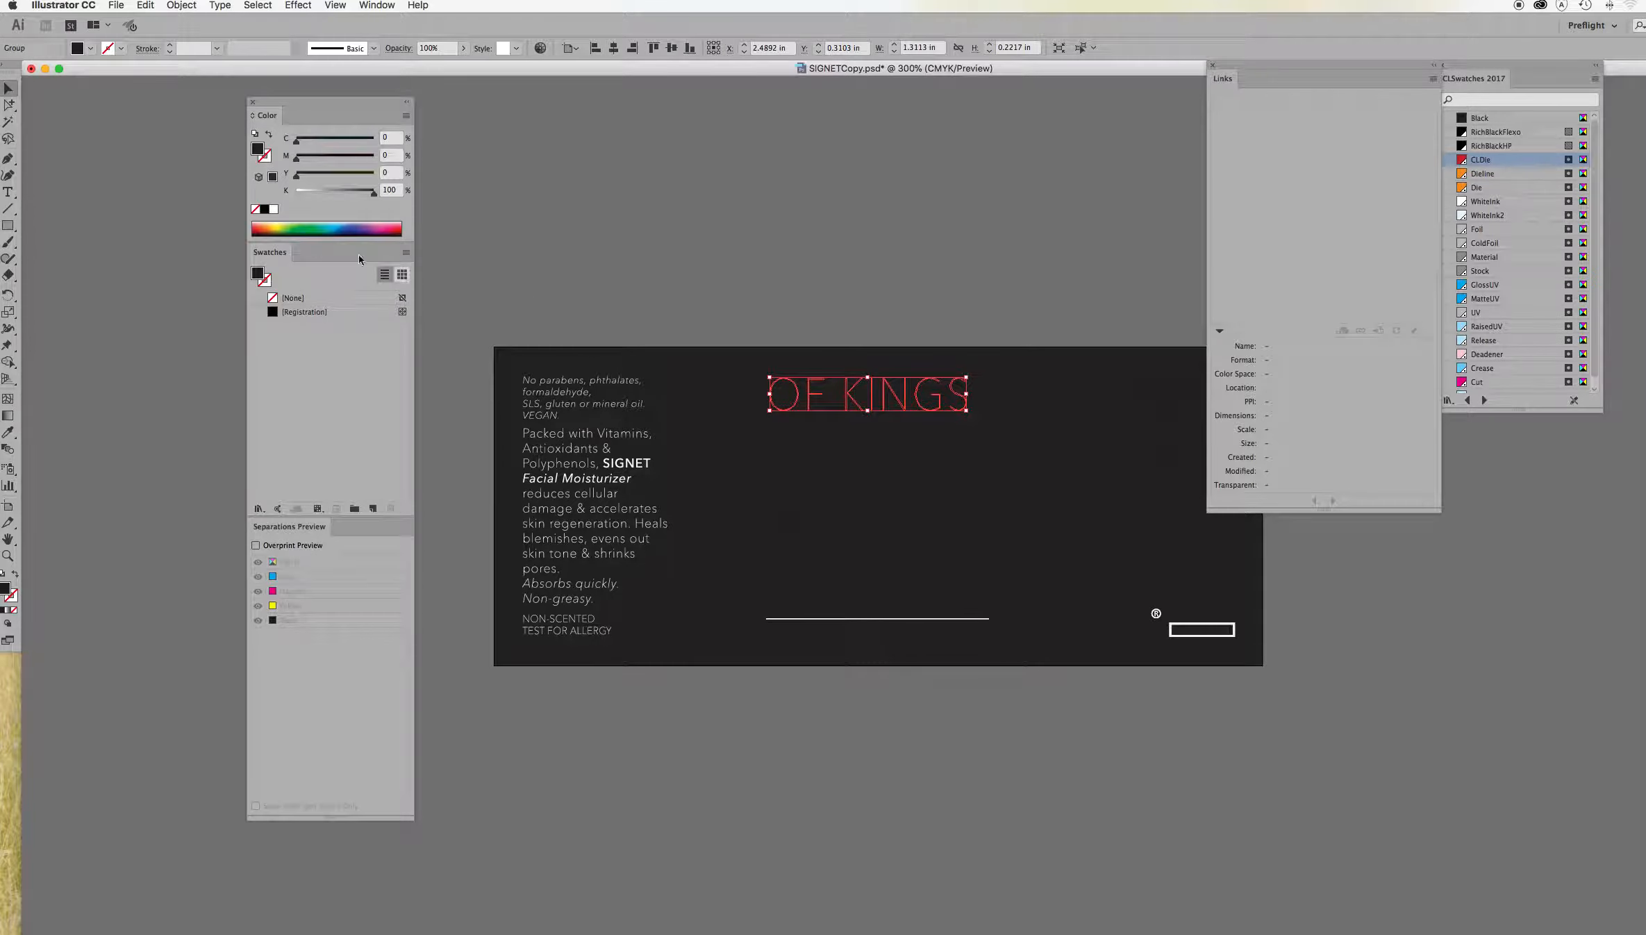
pyautogui.click(275, 210)
pyautogui.click(825, 280)
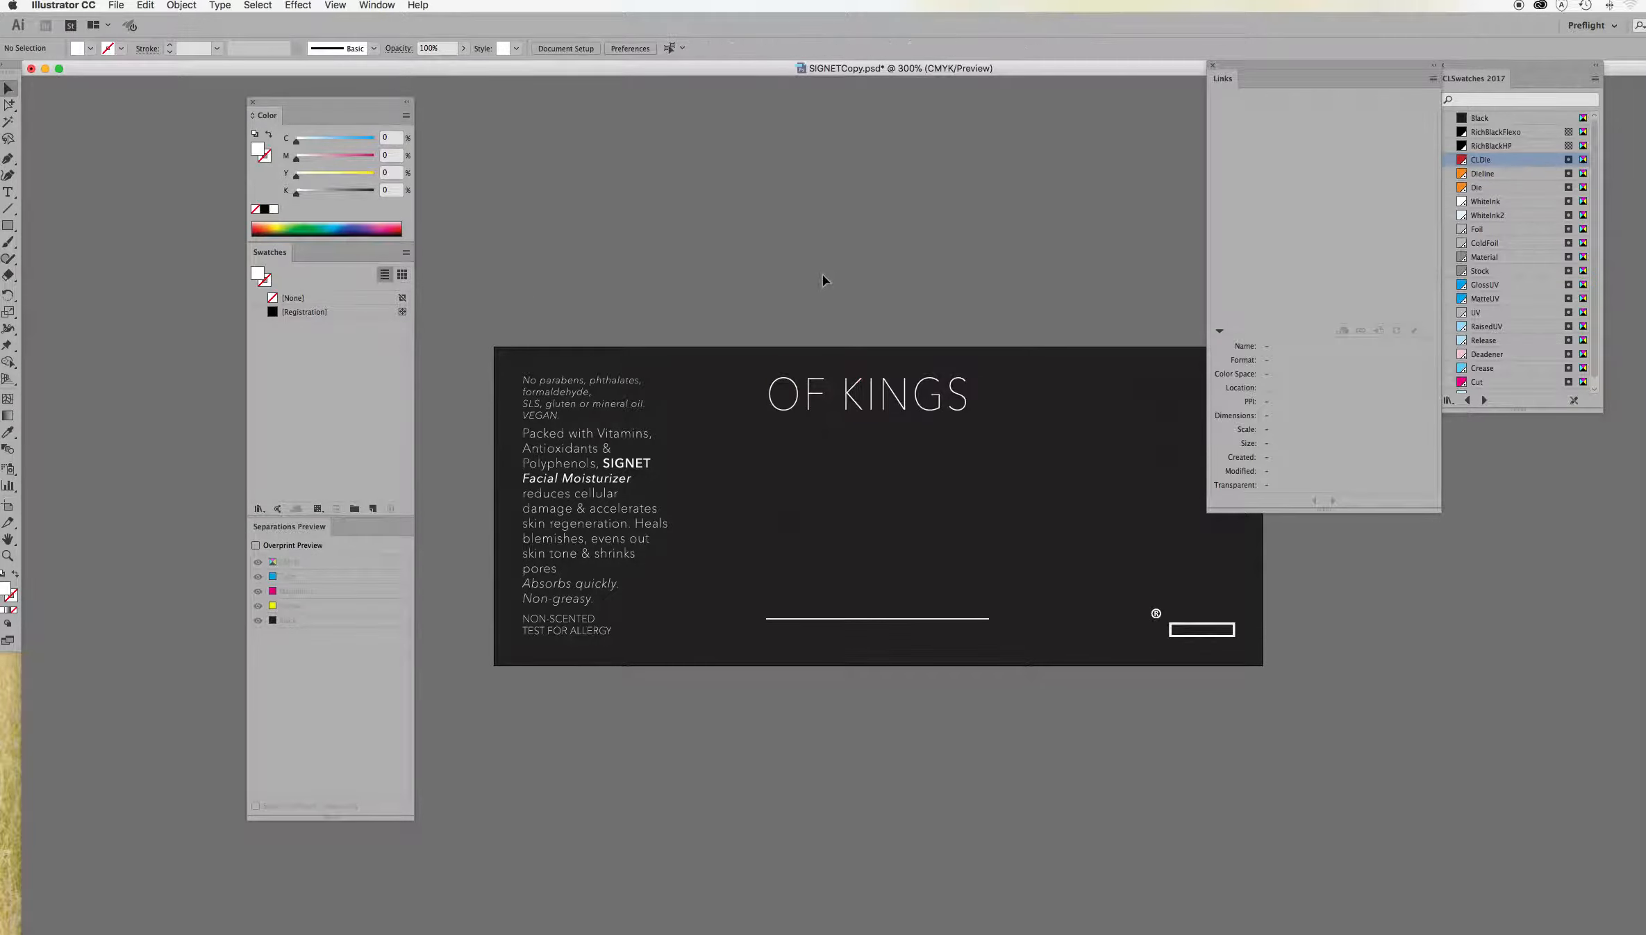
# - Lock the black background shape of the label
pyautogui.click(824, 431)
pyautogui.click(699, 389)
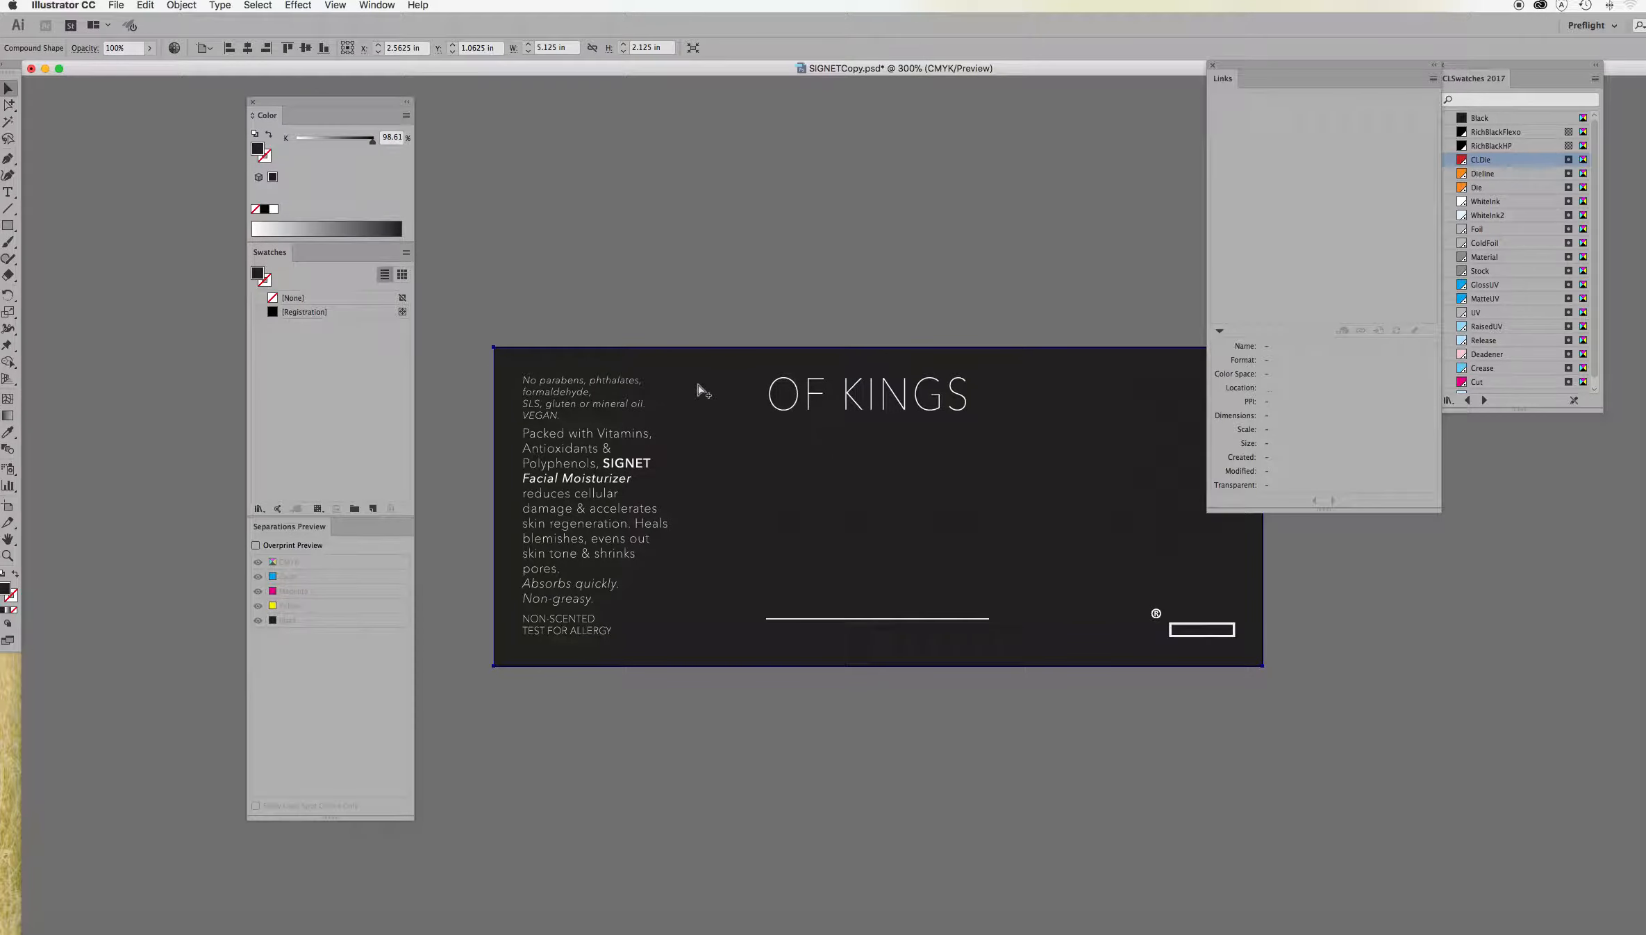
pyautogui.press('super+2')
# - Select everything with the same fill color as THE OBSIDIAN COLLECTION, convert it to CMYK and fill it with white
pyautogui.click(790, 428)
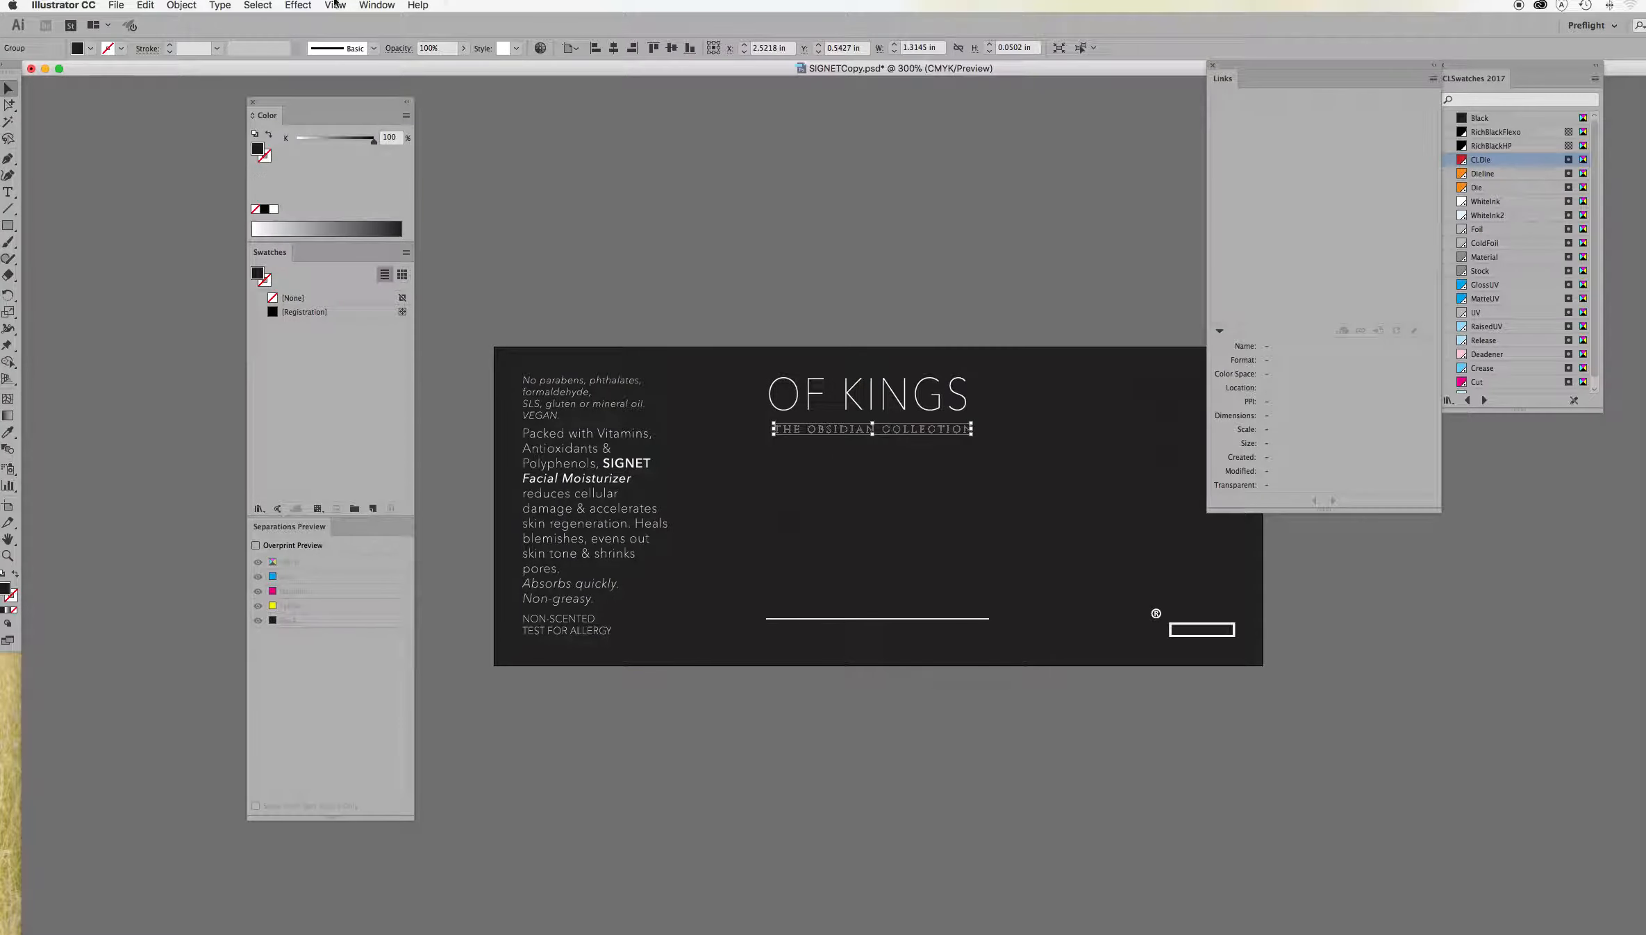
pyautogui.click(268, 9)
pyautogui.moveTo(375, 132)
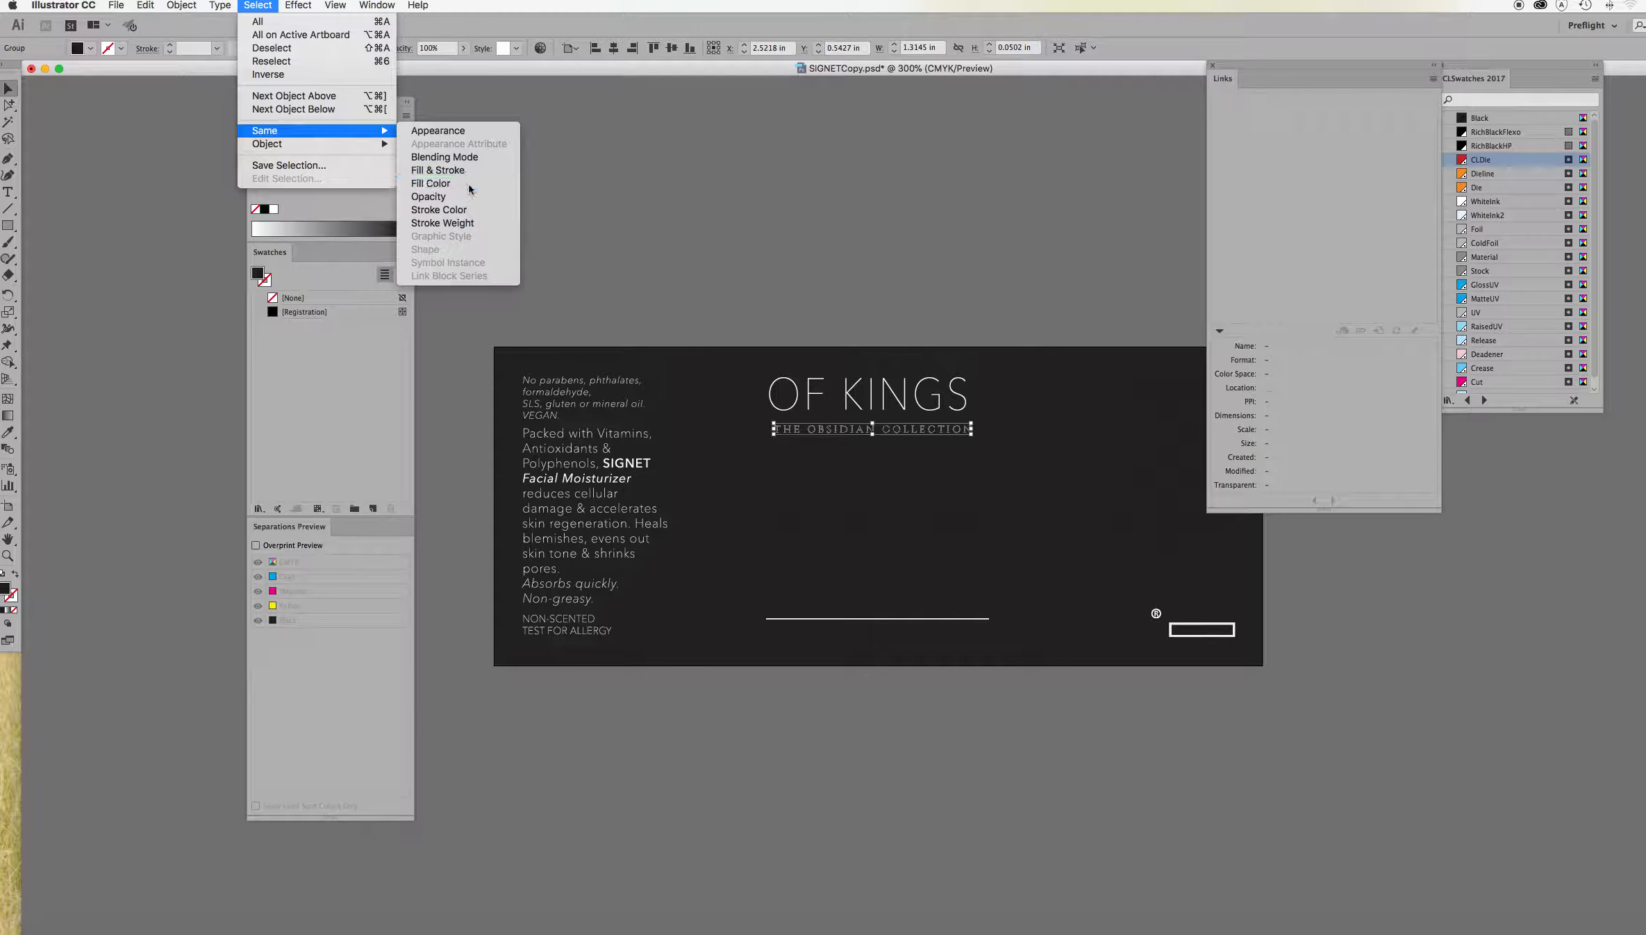
pyautogui.click(468, 184)
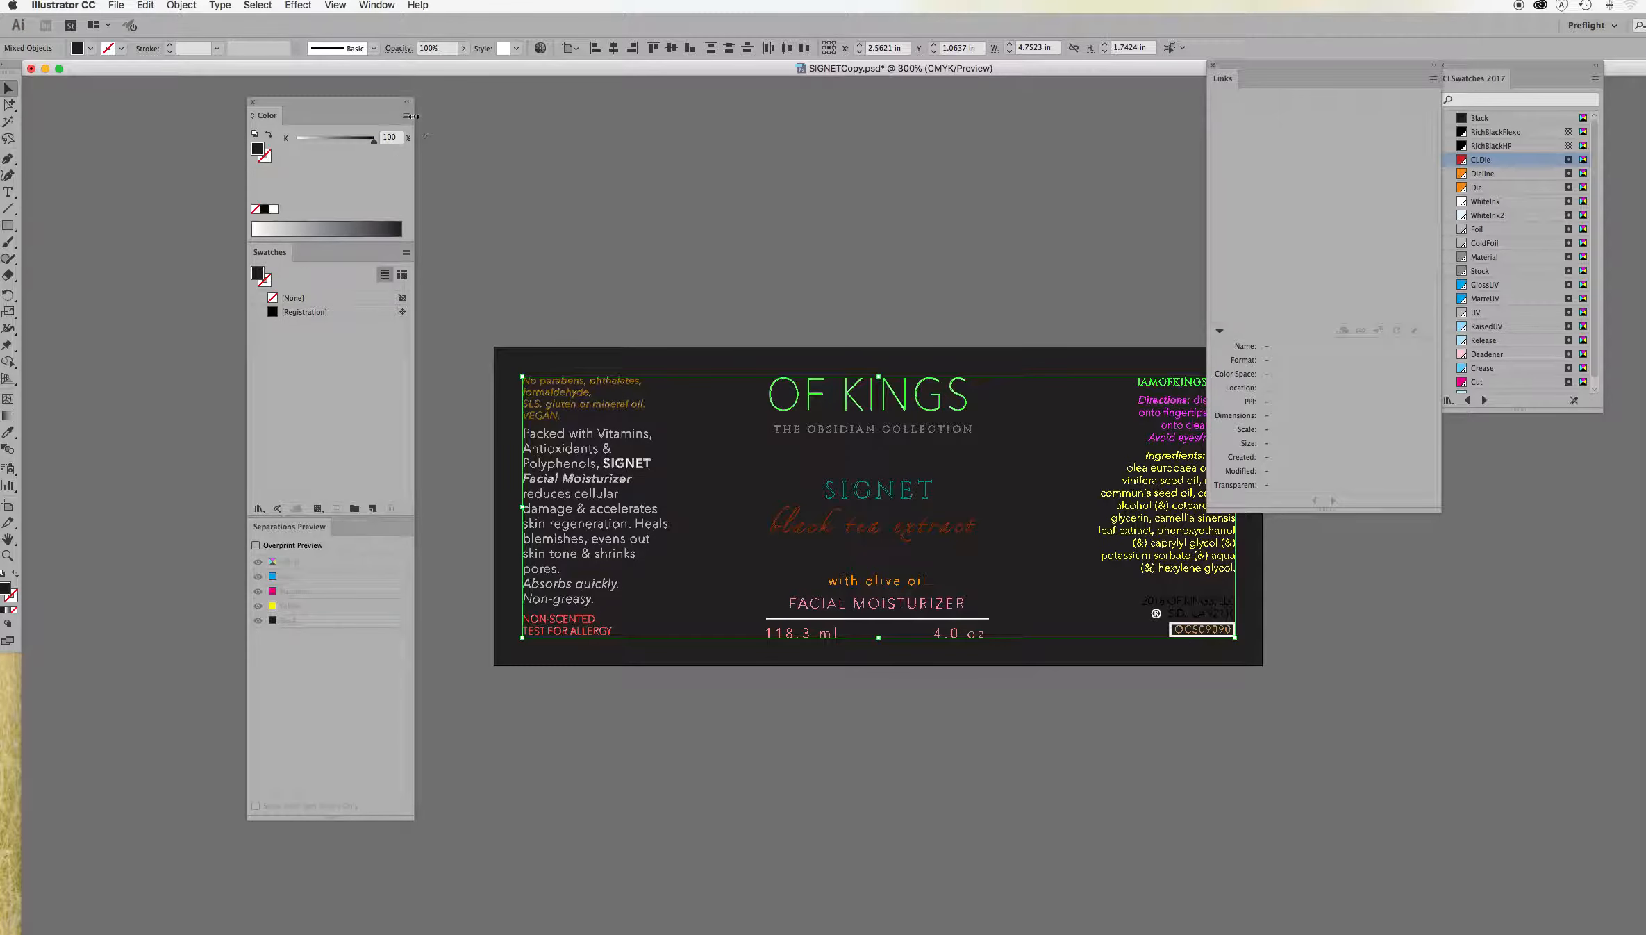
pyautogui.click(407, 116)
pyautogui.click(442, 178)
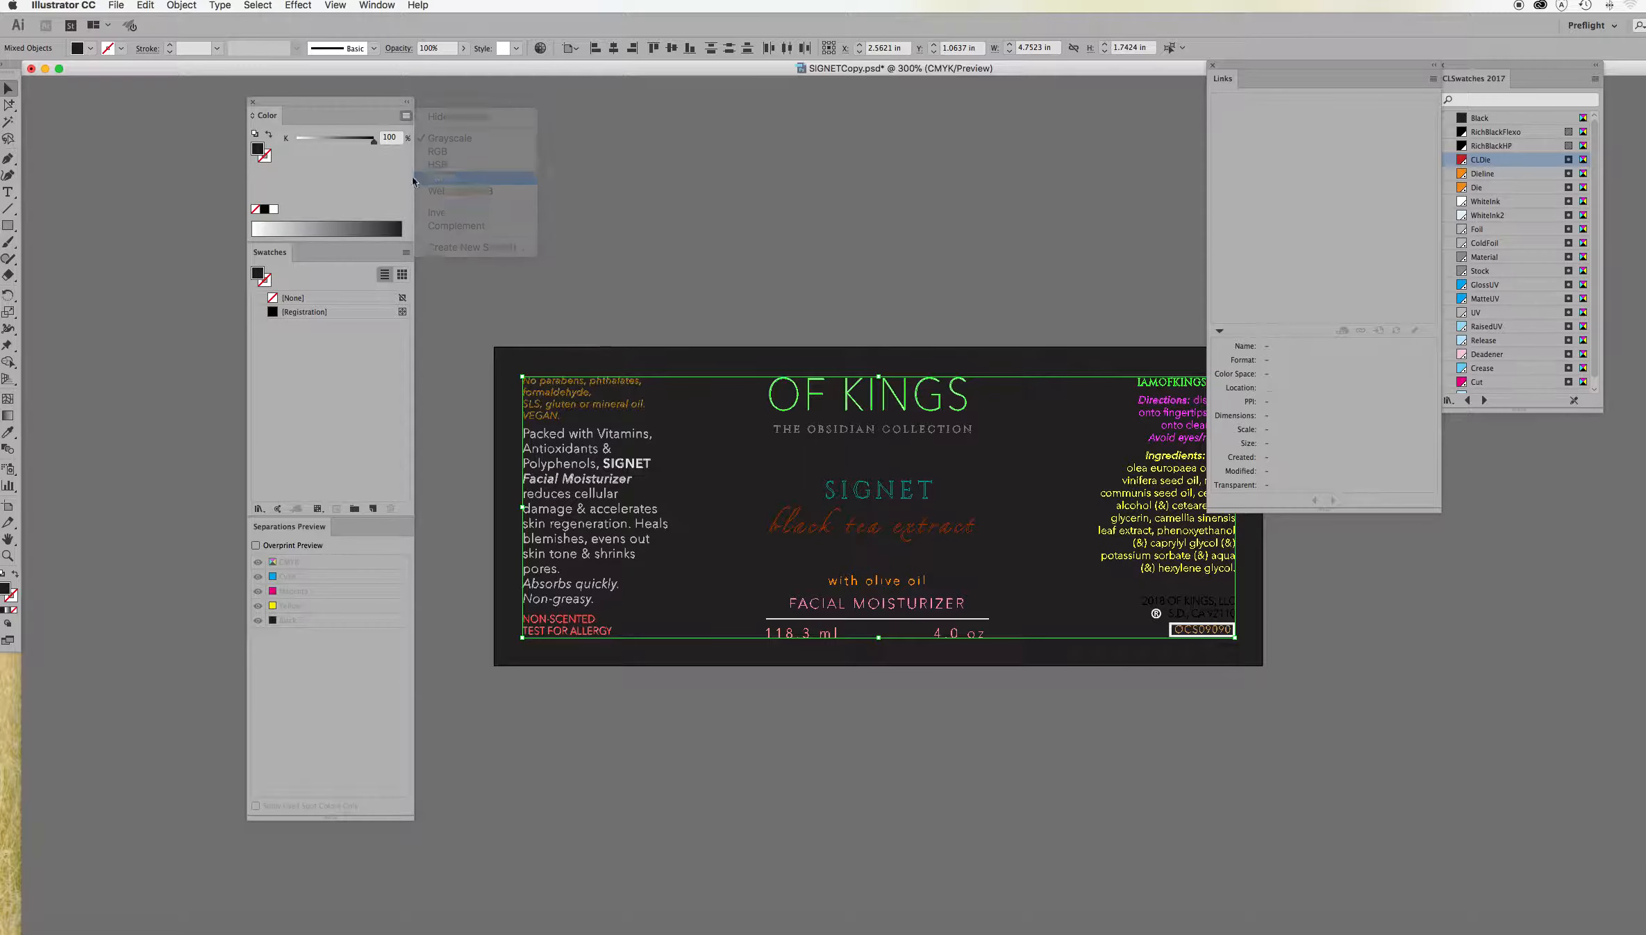
pyautogui.click(275, 209)
pyautogui.click(764, 249)
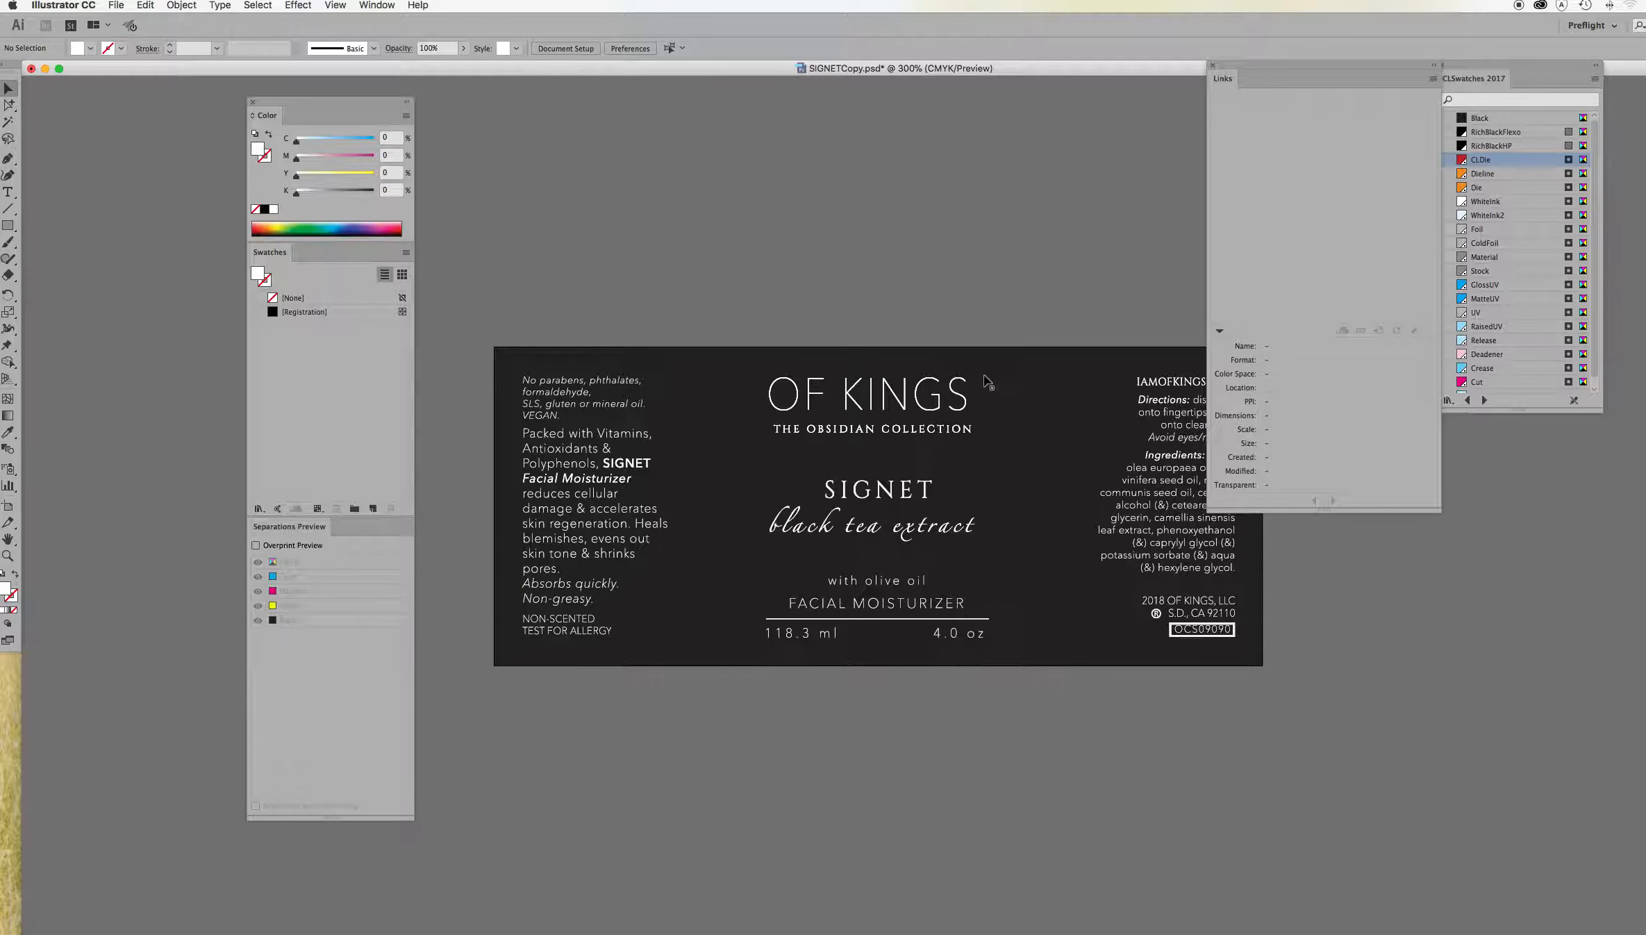
# - Check the registered mark beside OF KINGS in outline view, and return to preview
pyautogui.press('super+y')
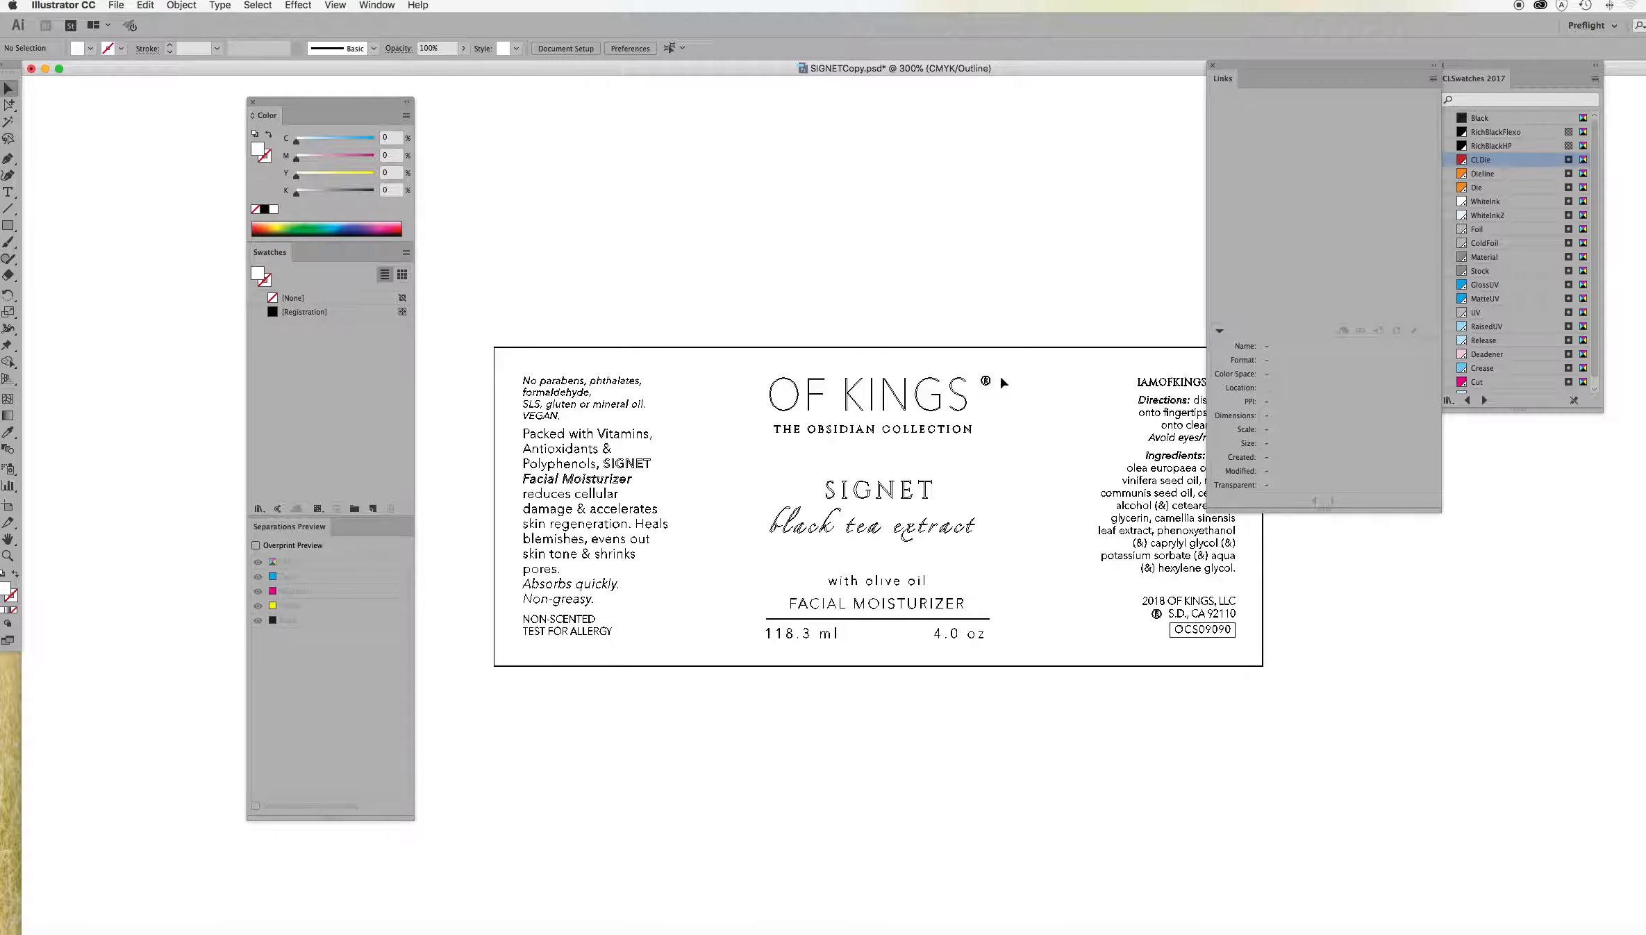
pyautogui.click(986, 380)
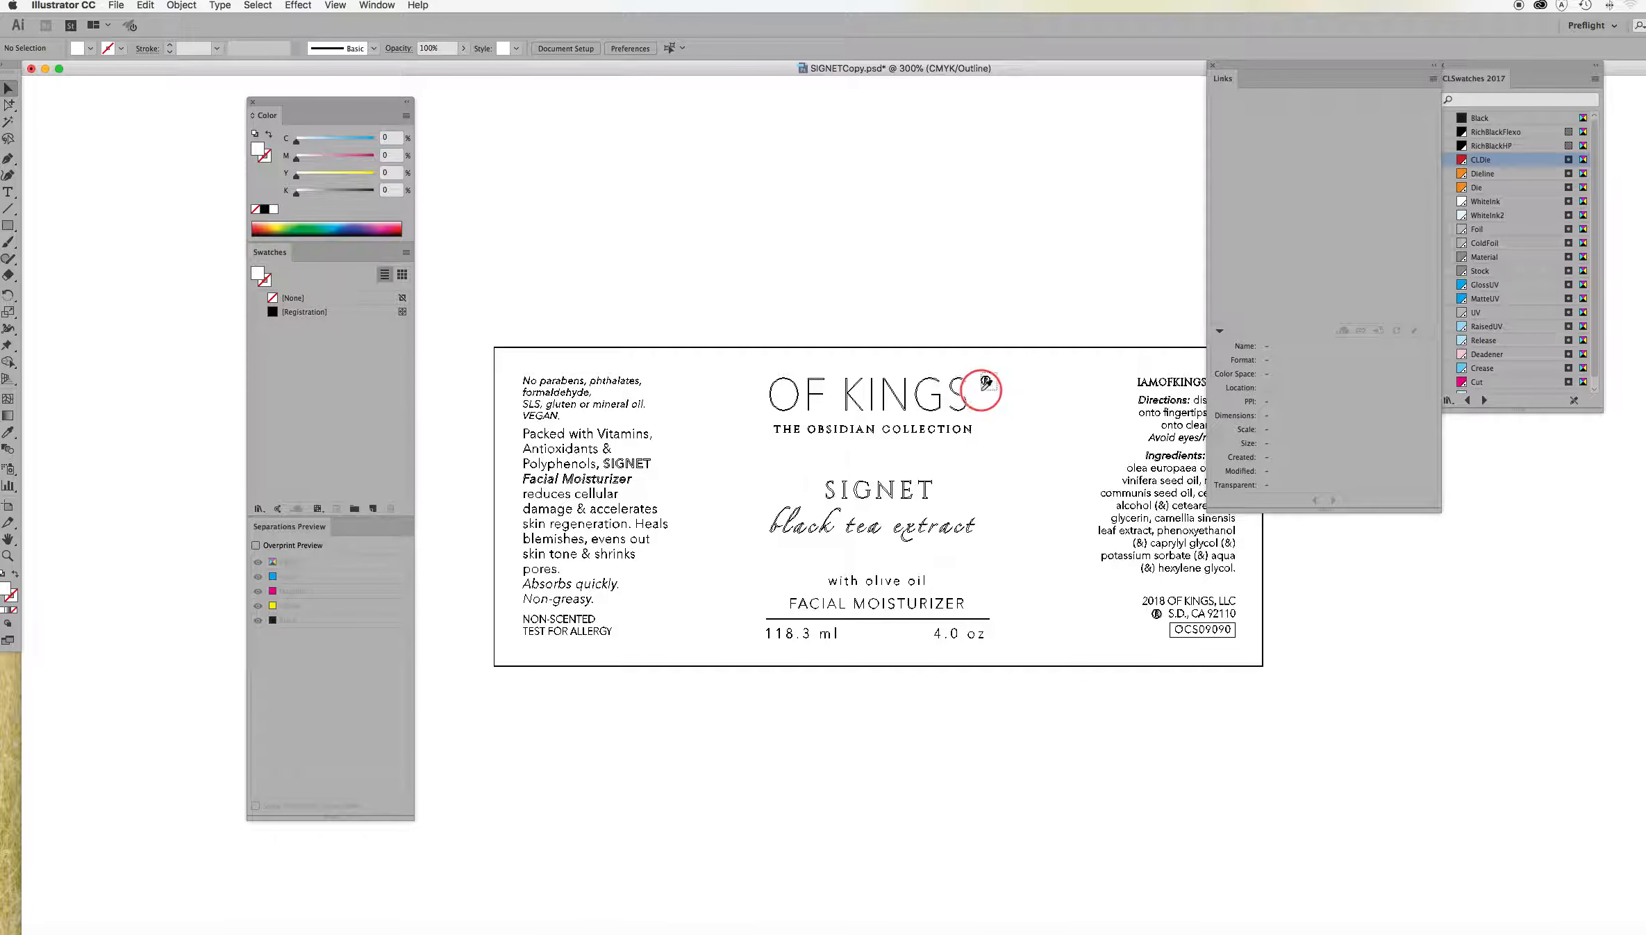
pyautogui.click(988, 271)
pyautogui.press('super+y')
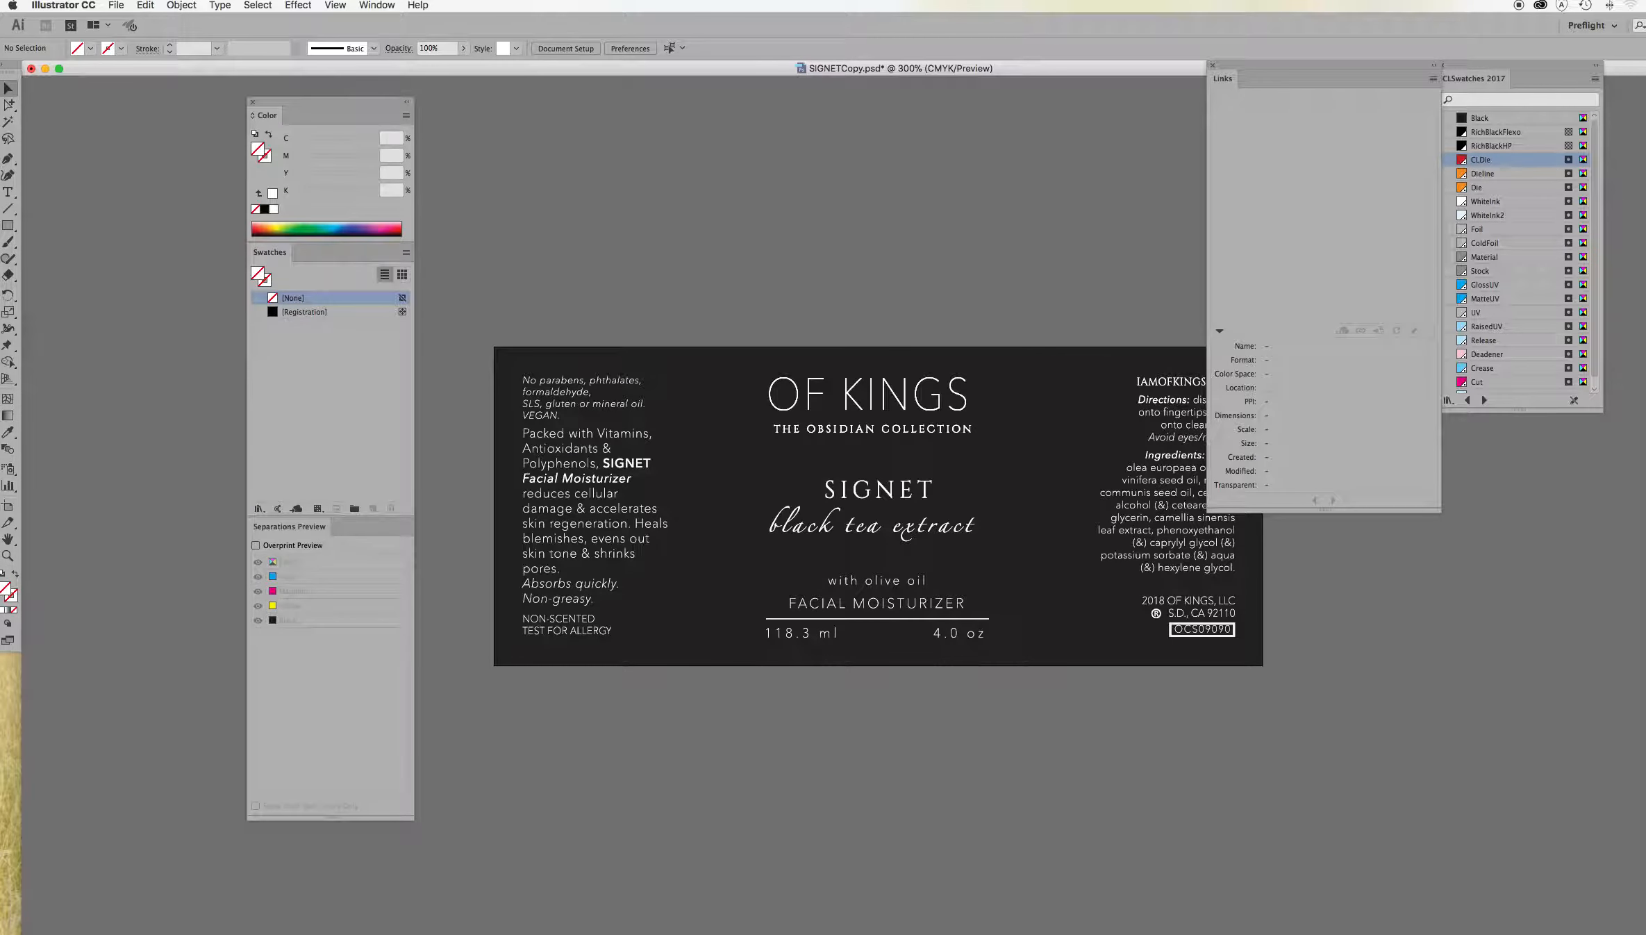
# - Show and enlarge the layer list beside the color controls, and locate the registered mark of OF KINGS in it
pyautogui.press('F7')
pyautogui.moveTo(694, 216); pyautogui.dragTo(499, 104)
pyautogui.moveTo(500, 252); pyautogui.dragTo(500, 567)
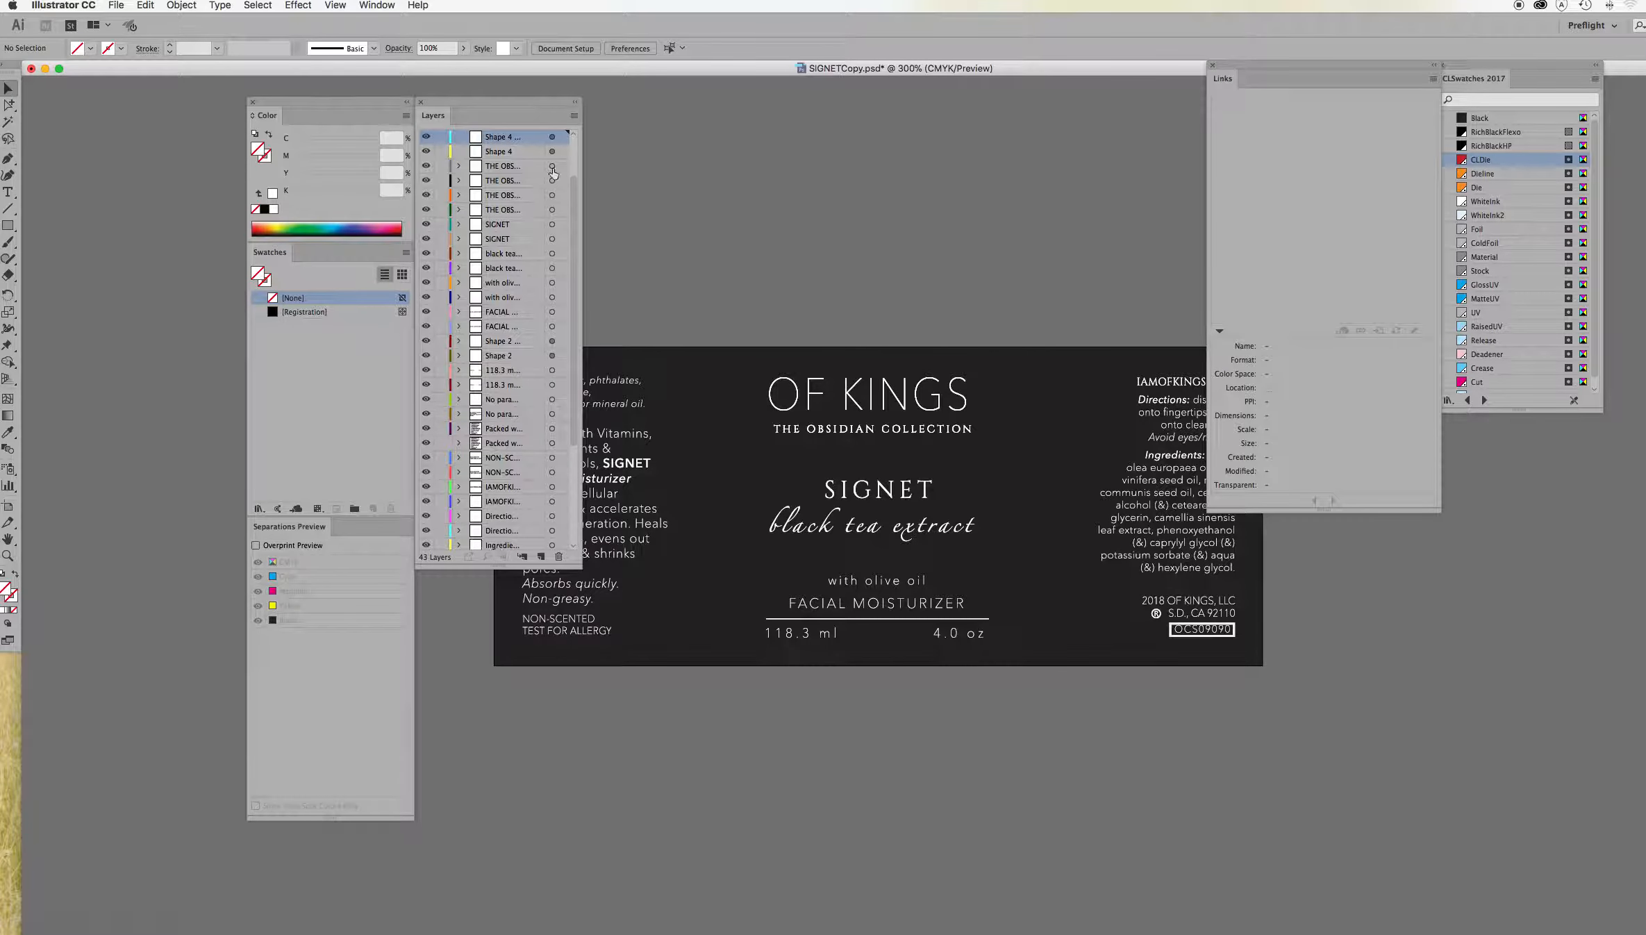
pyautogui.click(516, 137)
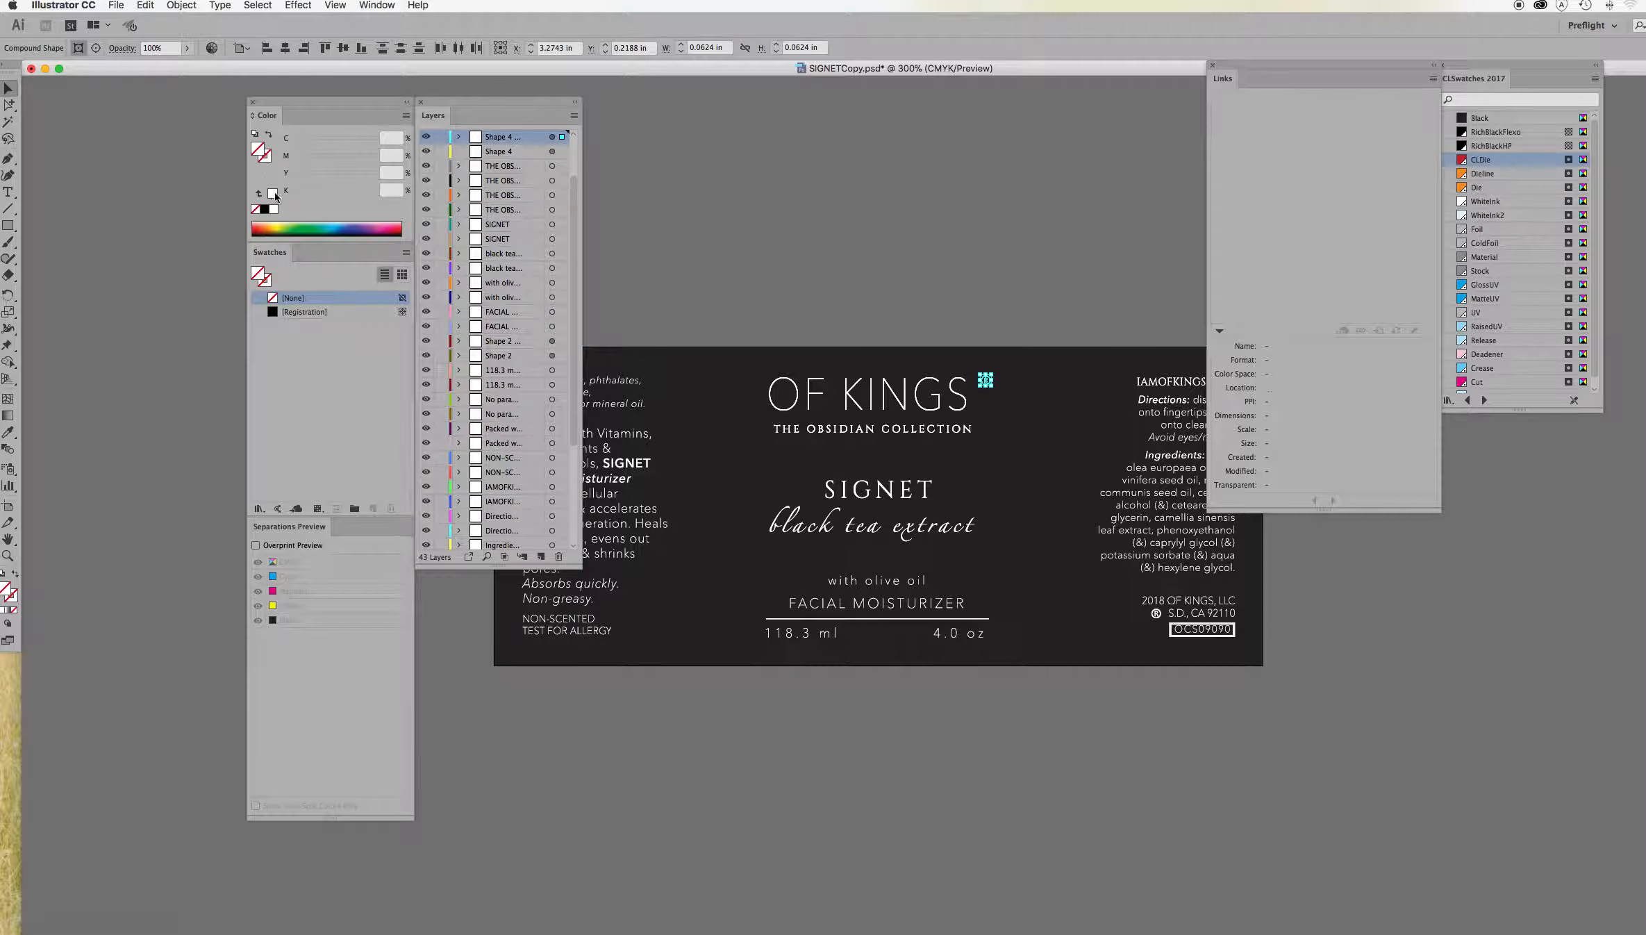
pyautogui.click(991, 257)
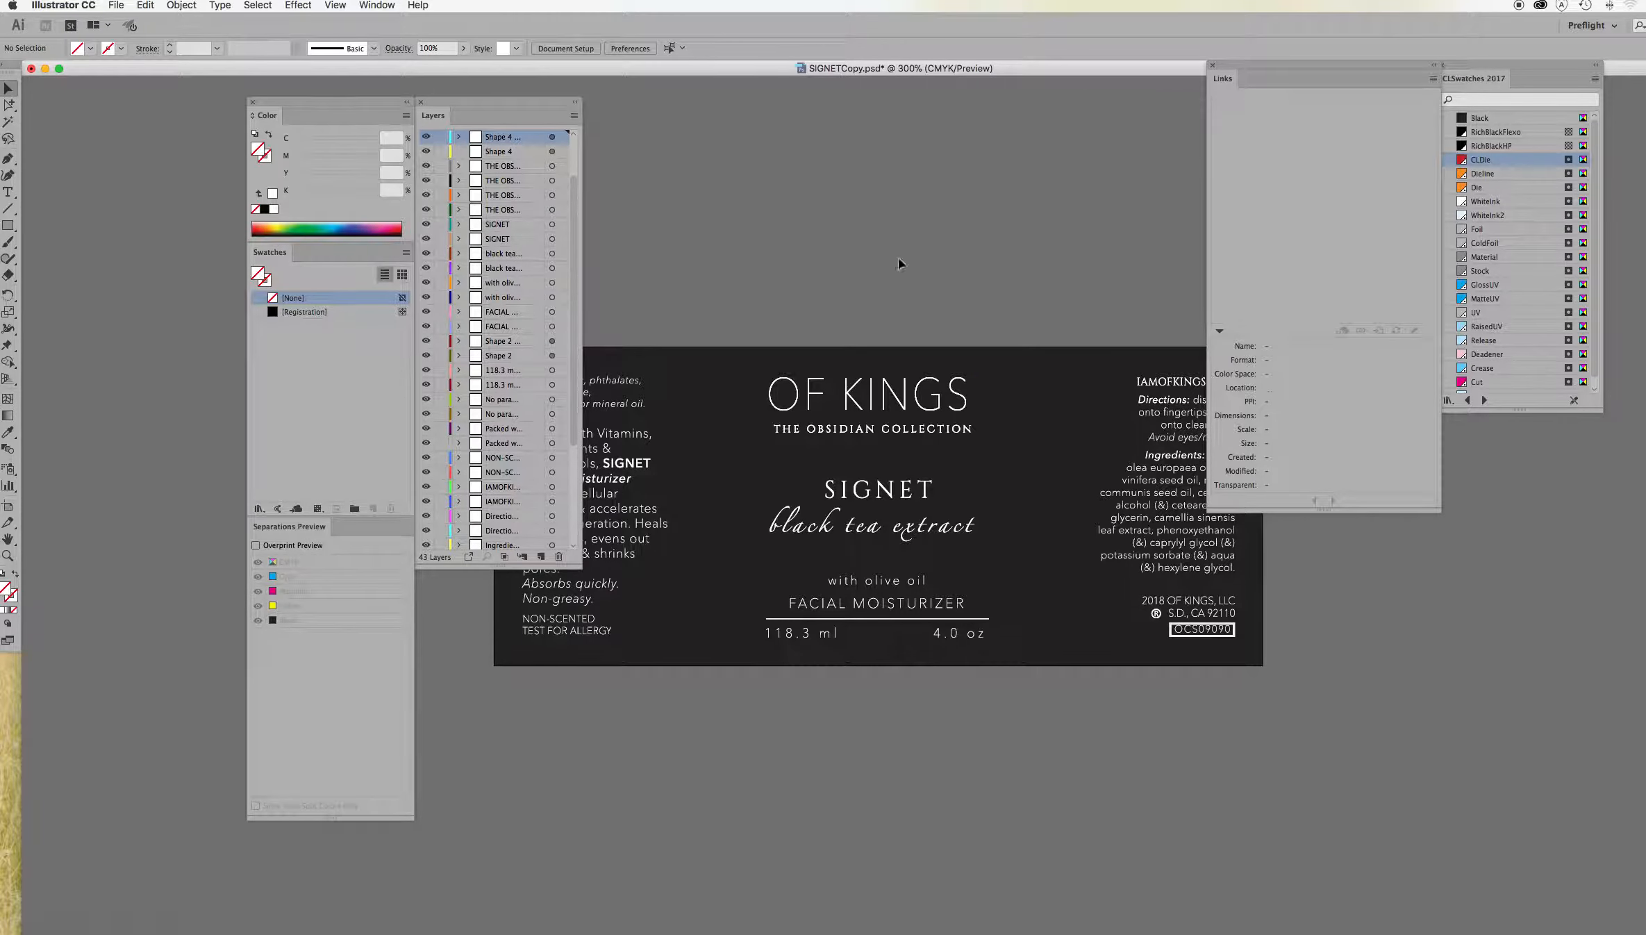
# - Place the registered mark beside OF KINGS in front on a new layer, keeping its position
pyautogui.click(986, 381)
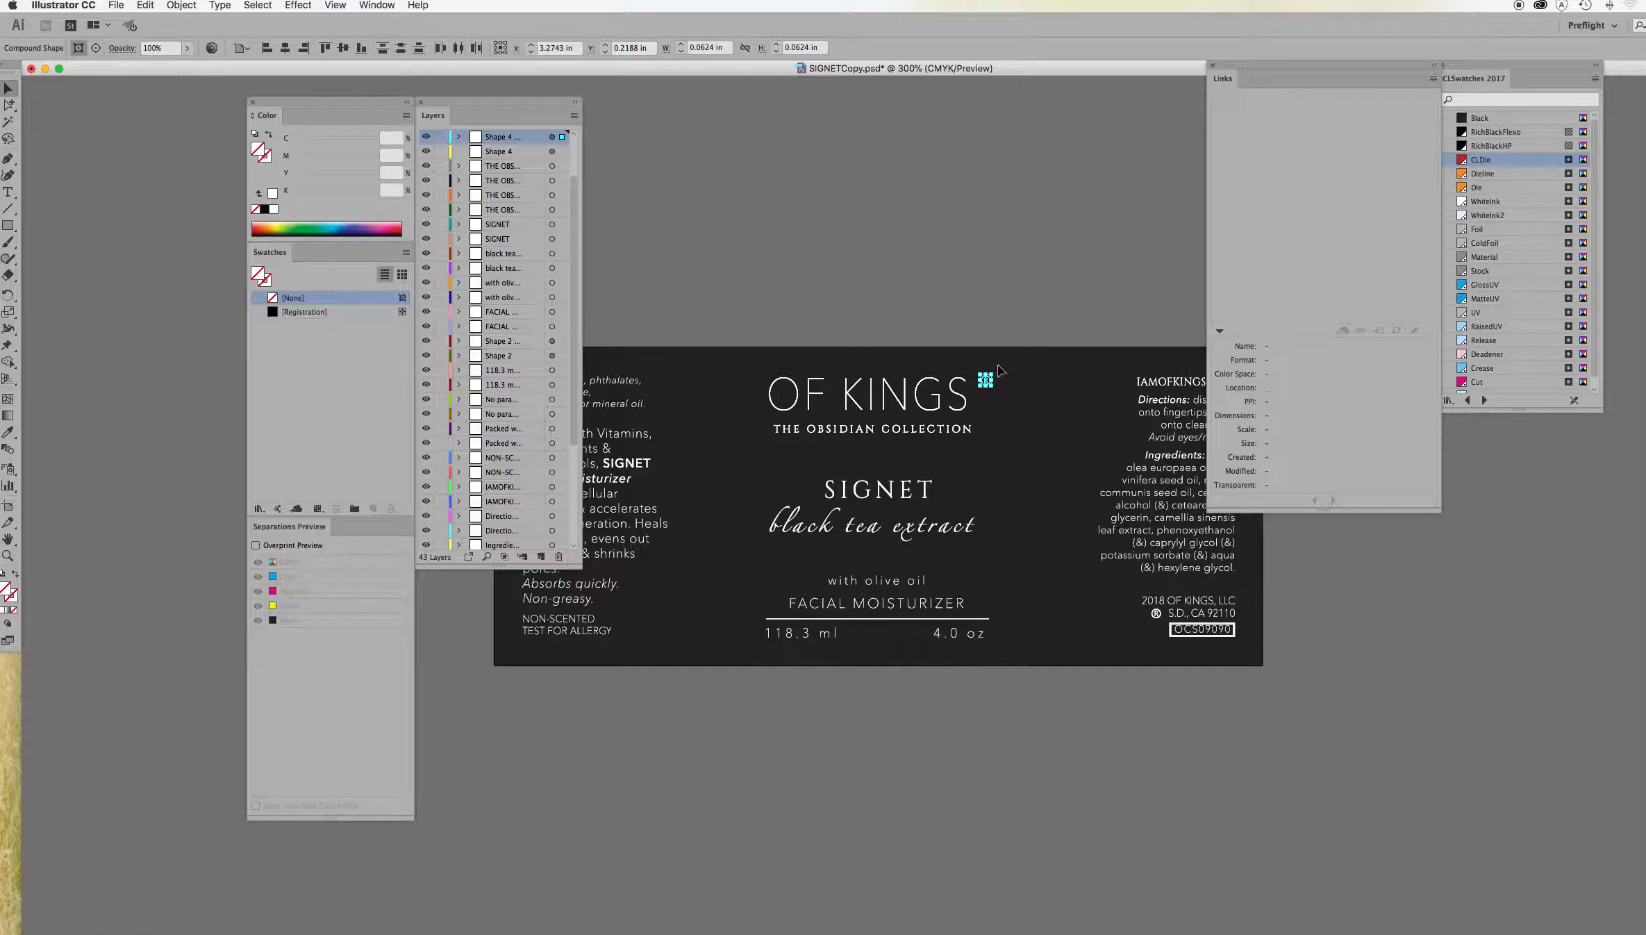
pyautogui.click(710, 328)
pyautogui.click(541, 557)
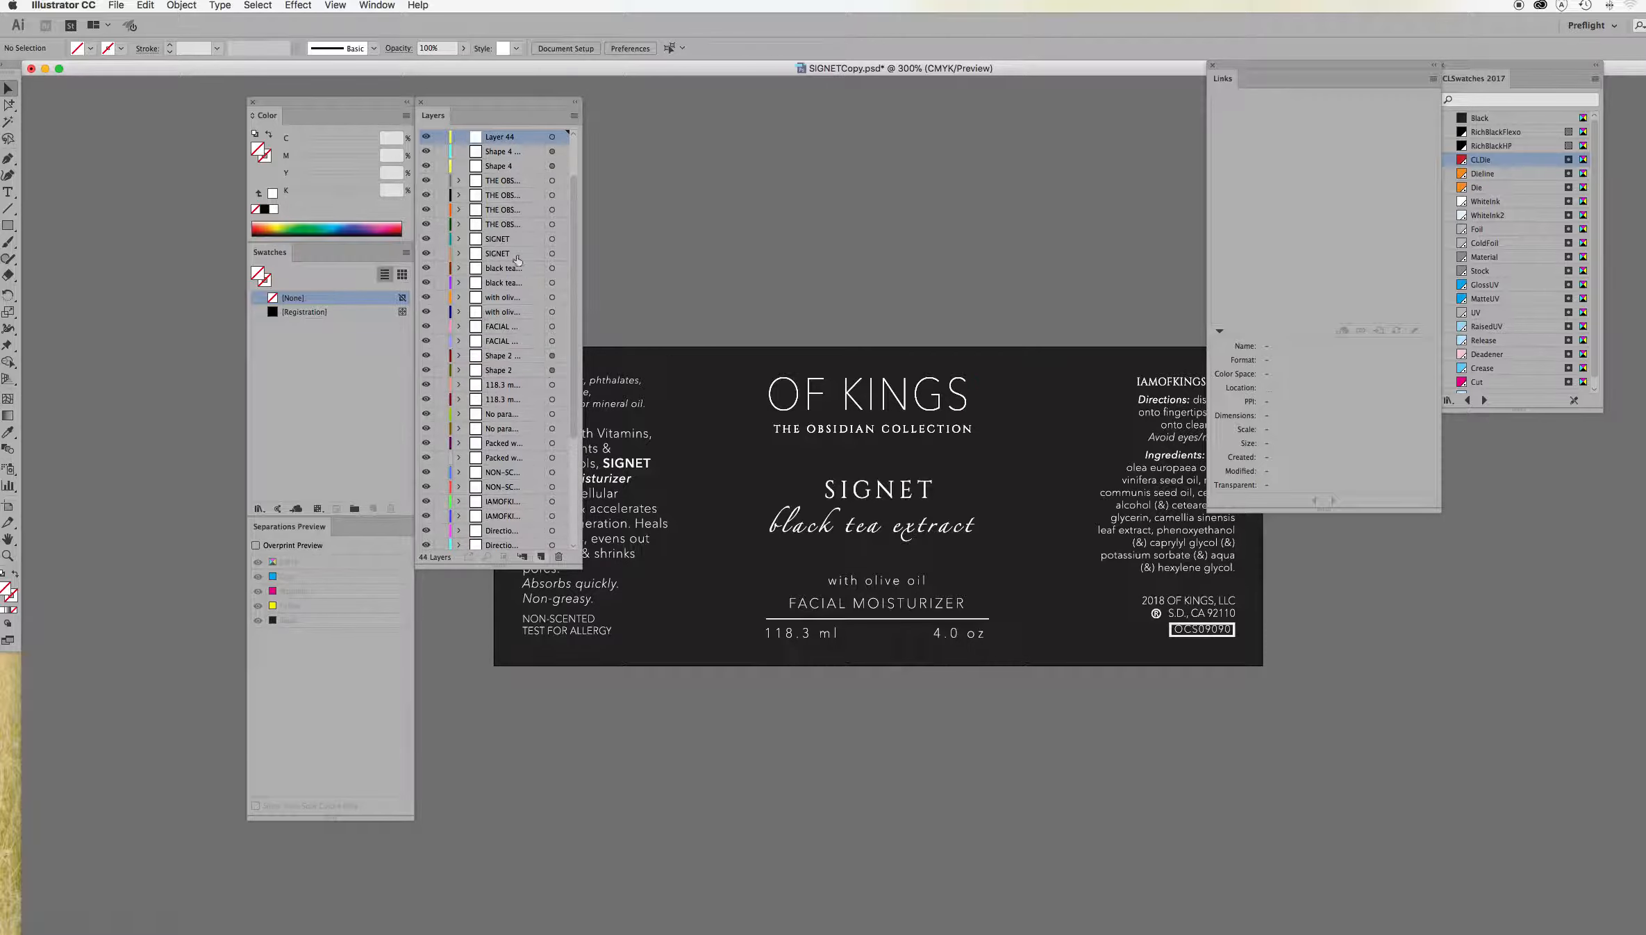
pyautogui.press('super+f')
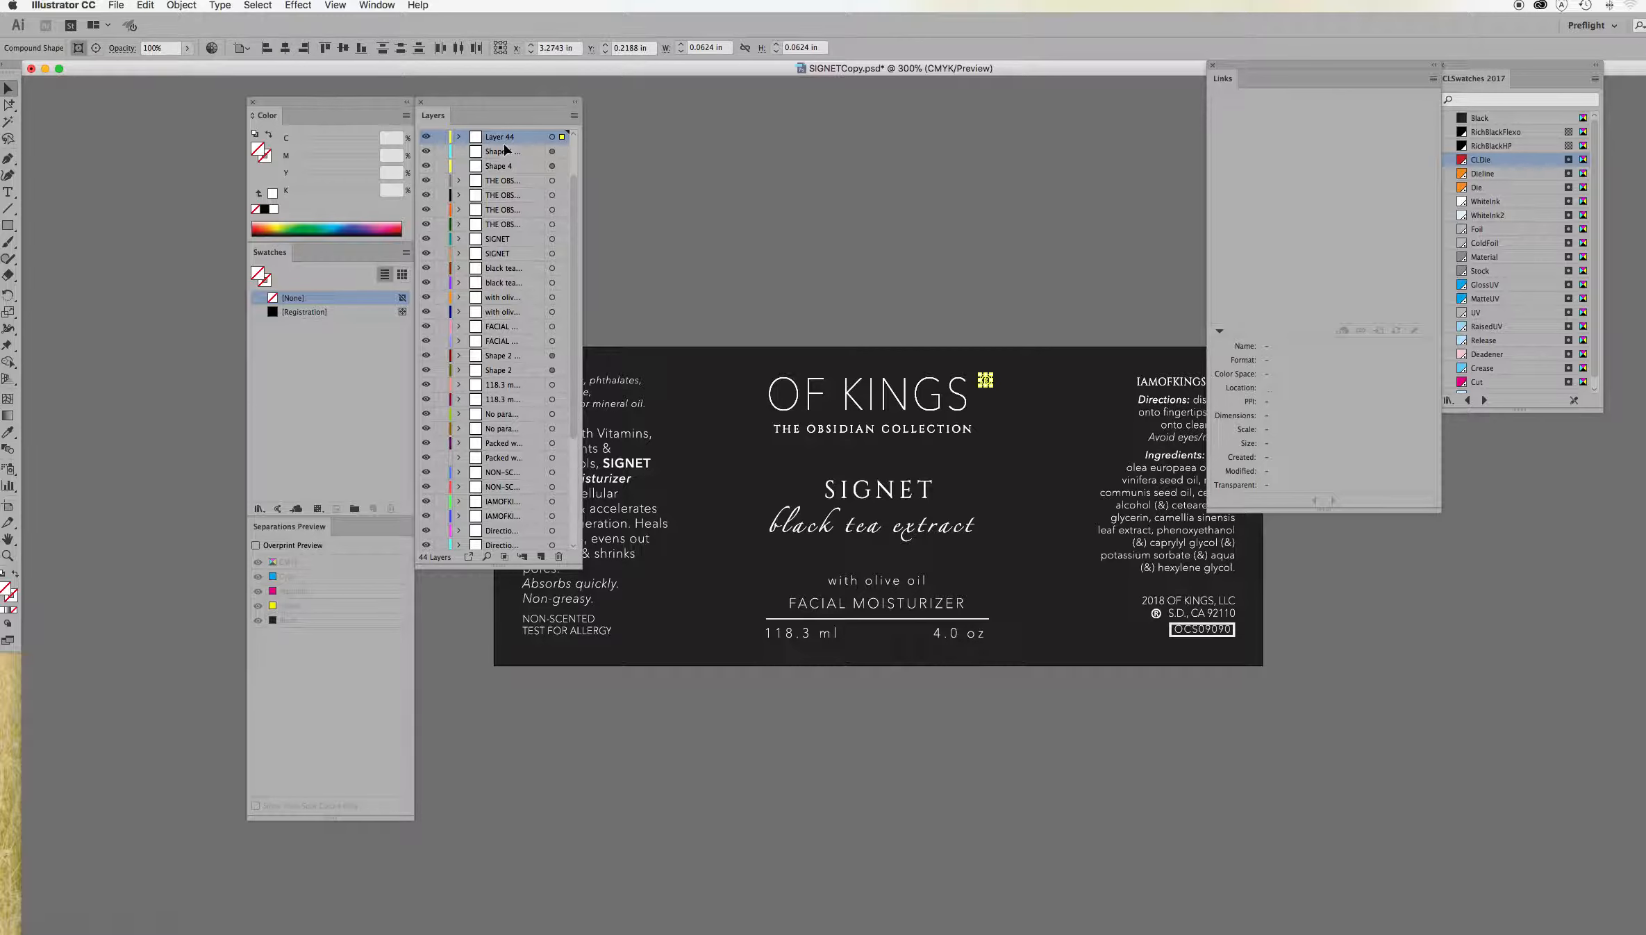
# - Try to fill the registered mark beside OF KINGS with white in CMYK
pyautogui.click(275, 210)
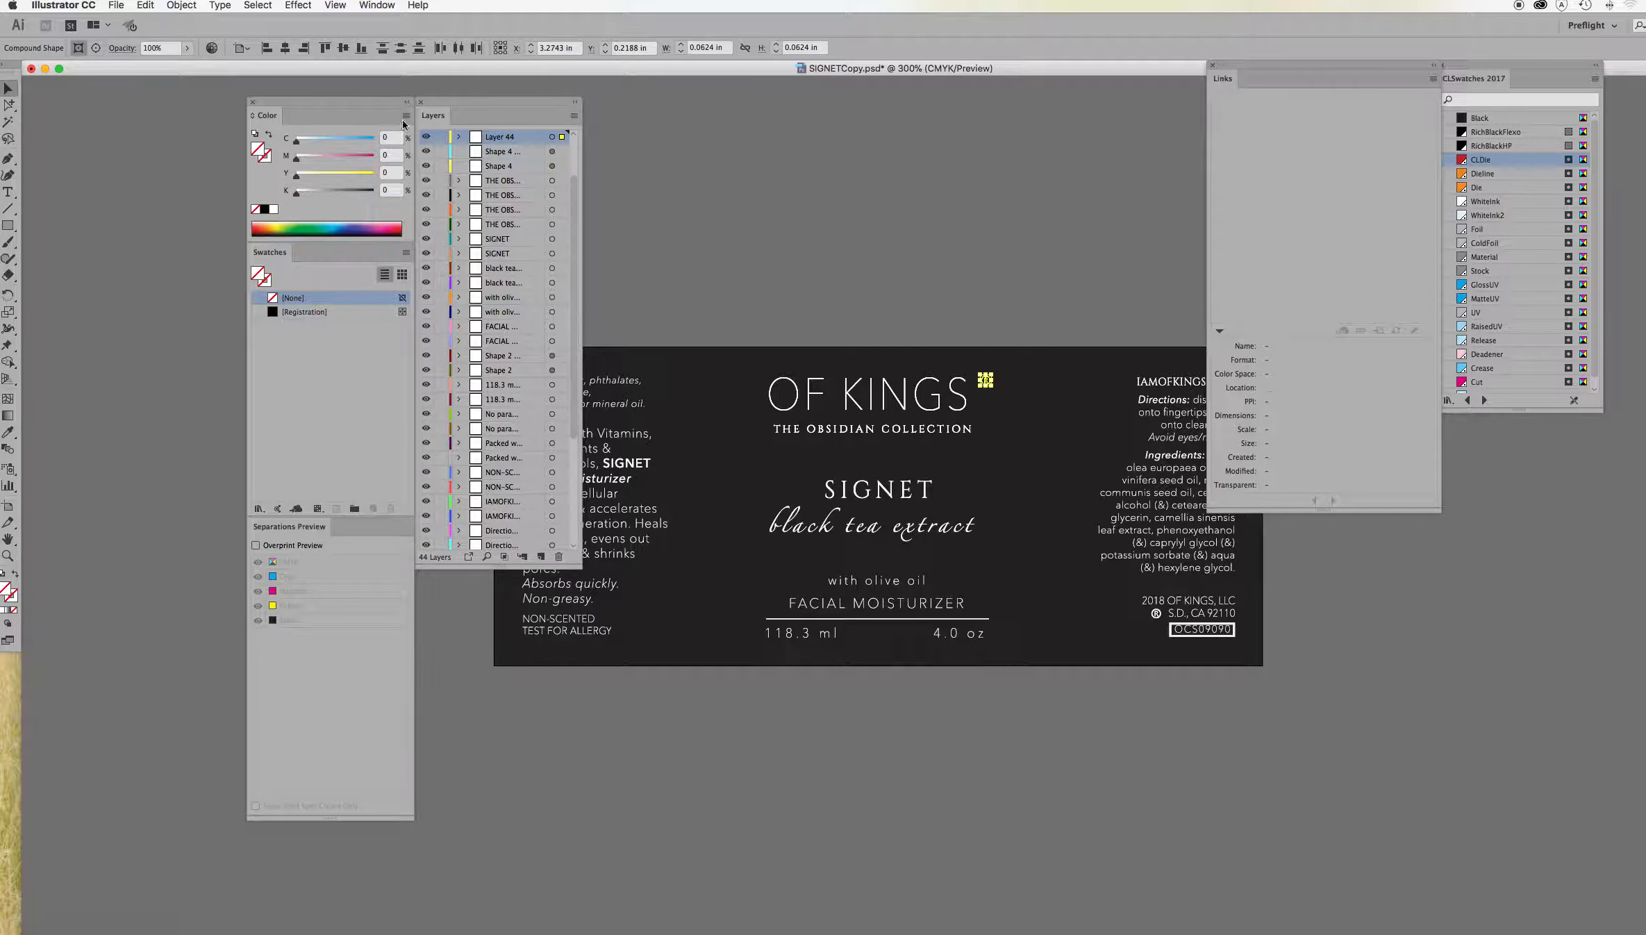
pyautogui.click(407, 116)
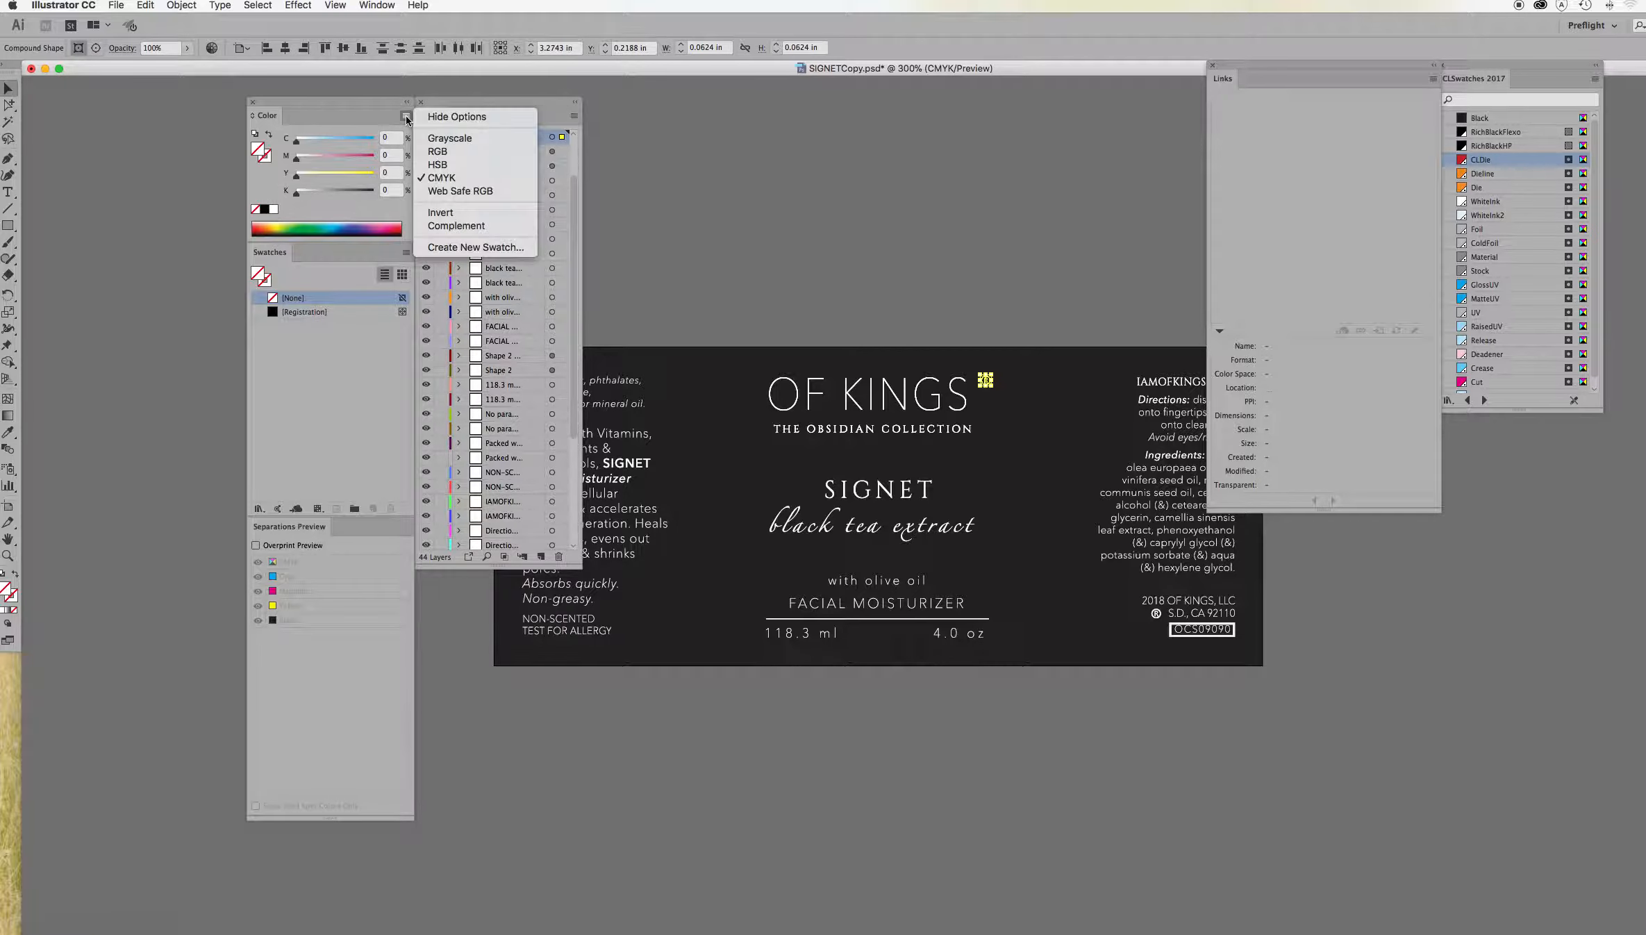
pyautogui.click(424, 173)
pyautogui.click(274, 210)
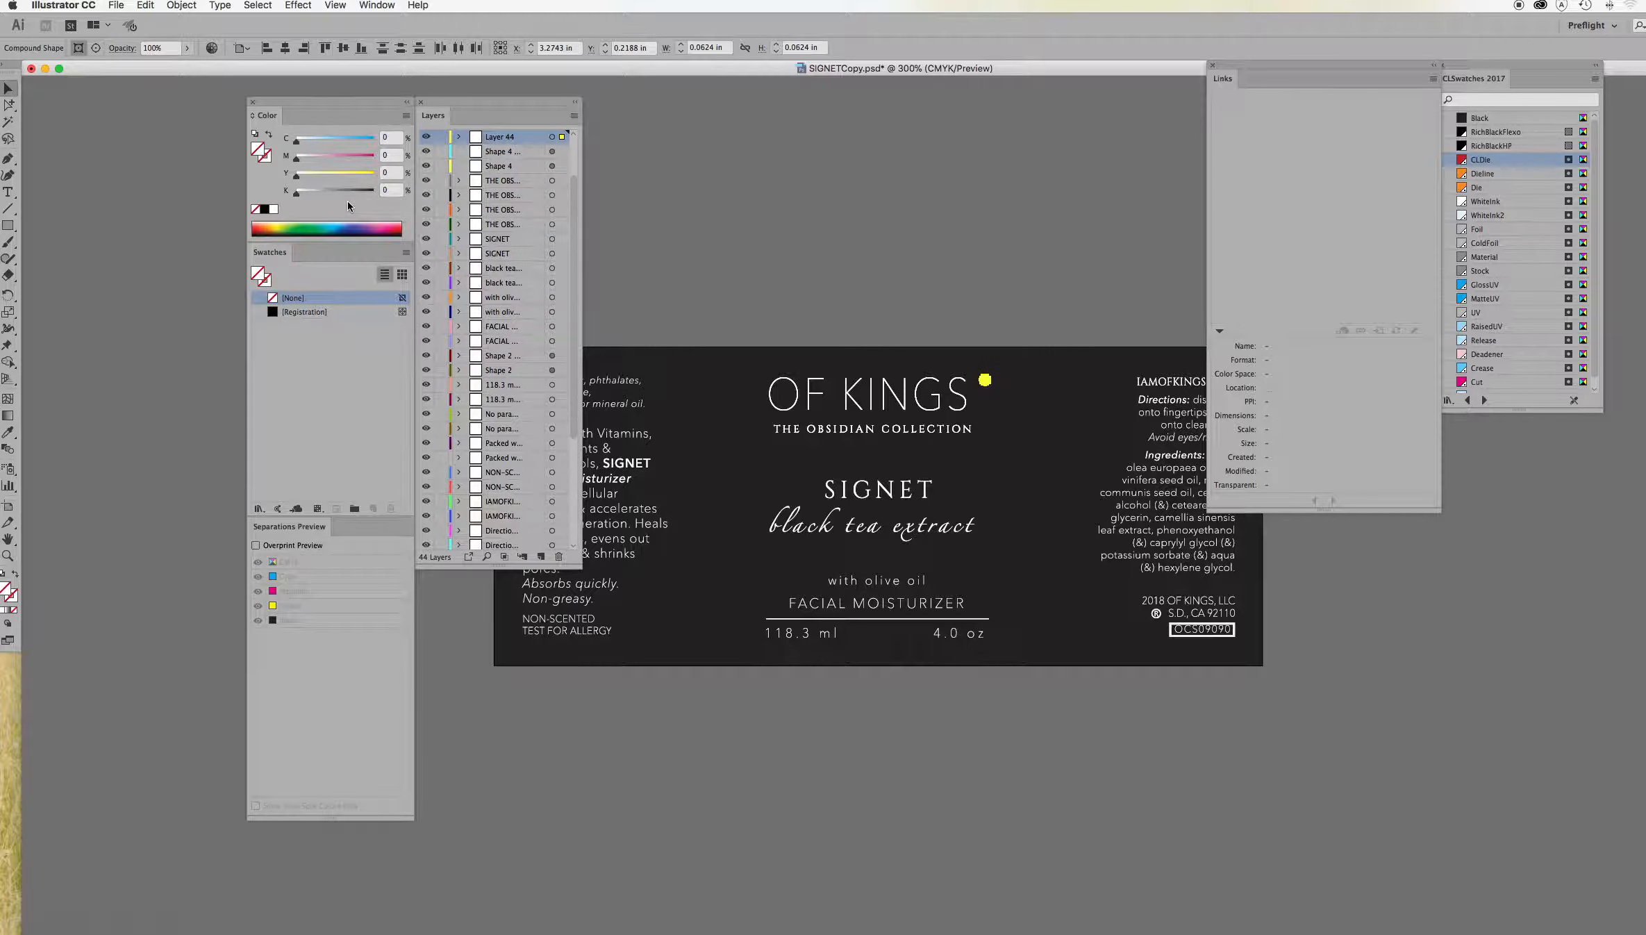
# - Paste the registered mark in front at its original position beside OF KINGS, group it, and try to fill it with CMYK white
pyautogui.press('super+shift+a')
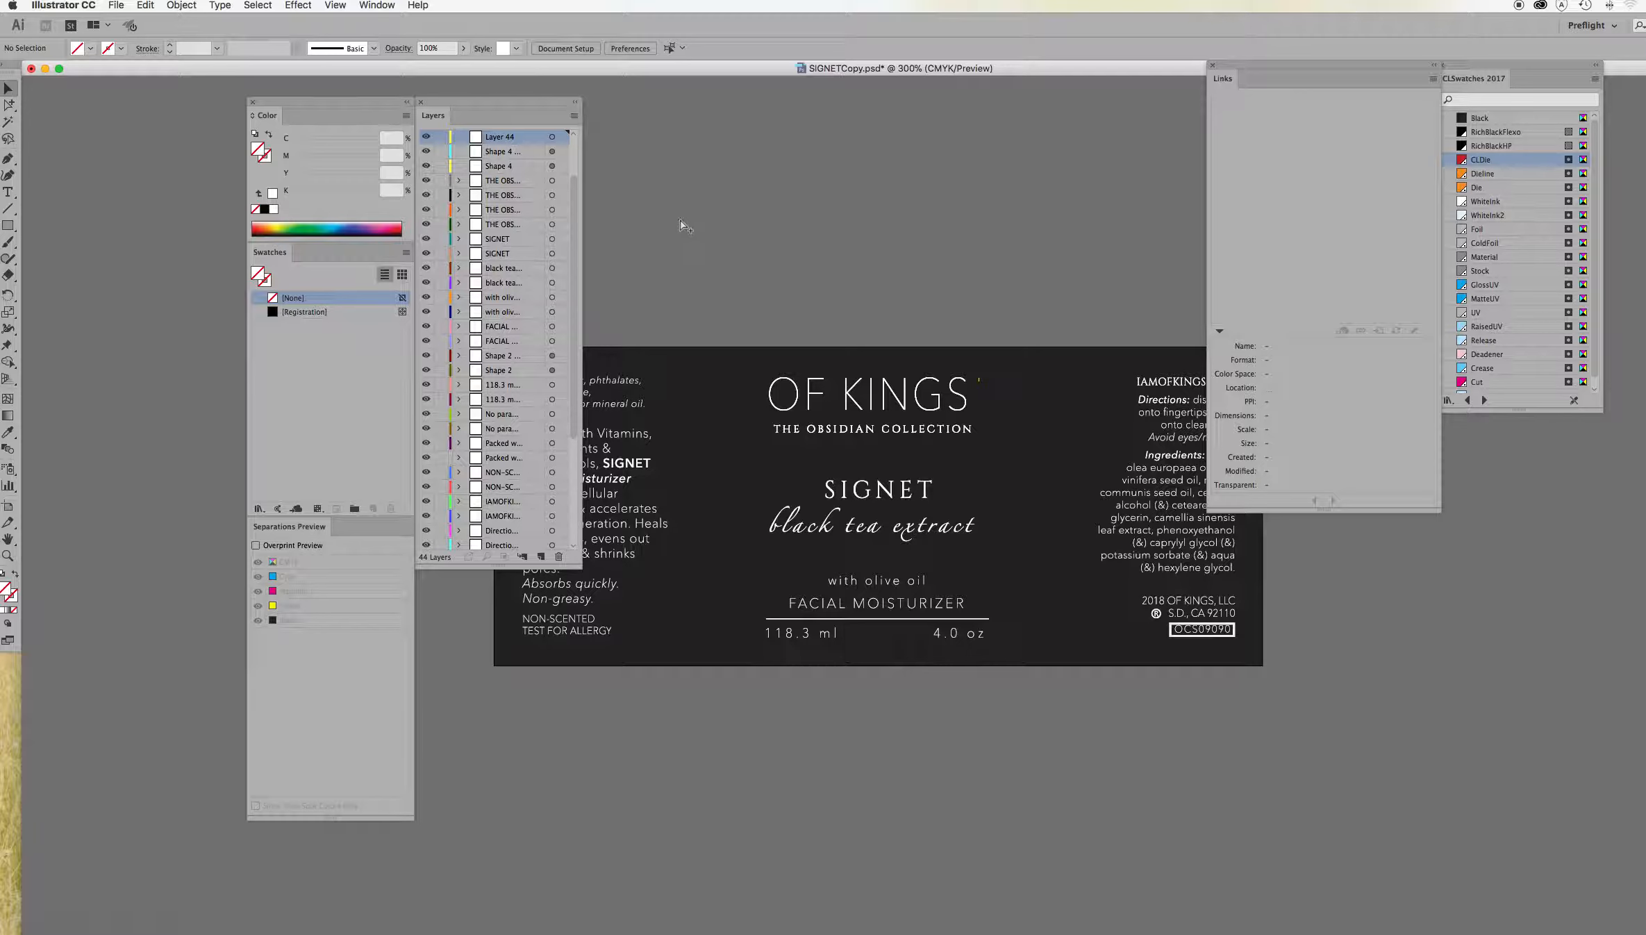
pyautogui.press('super+f')
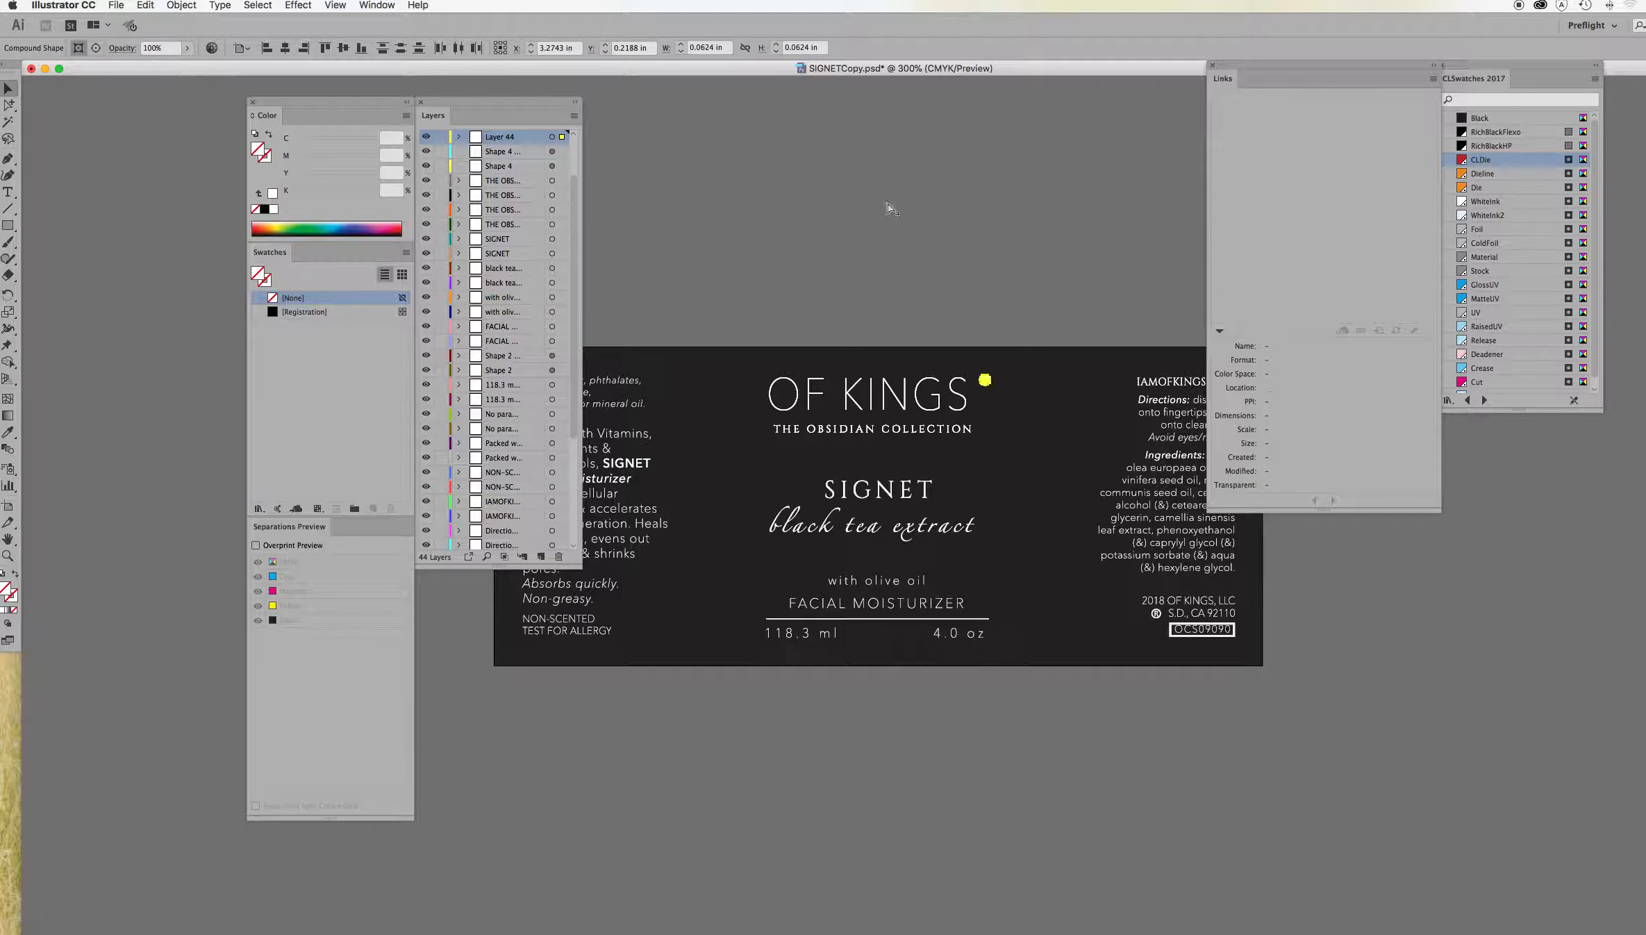
pyautogui.press('super+g')
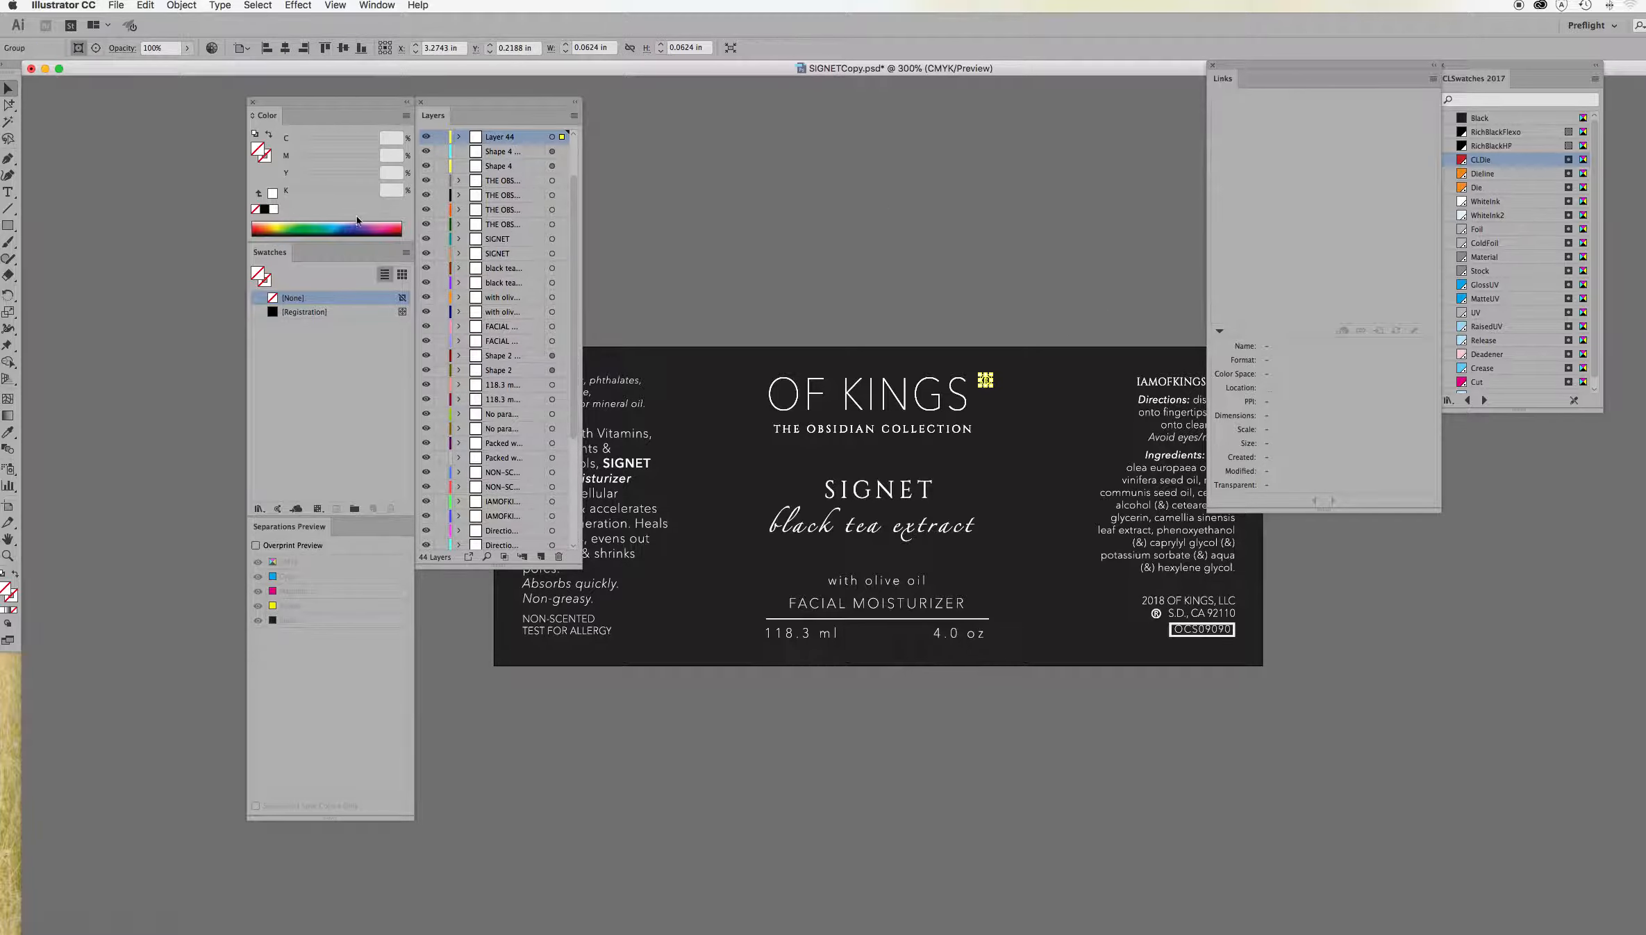
pyautogui.click(275, 210)
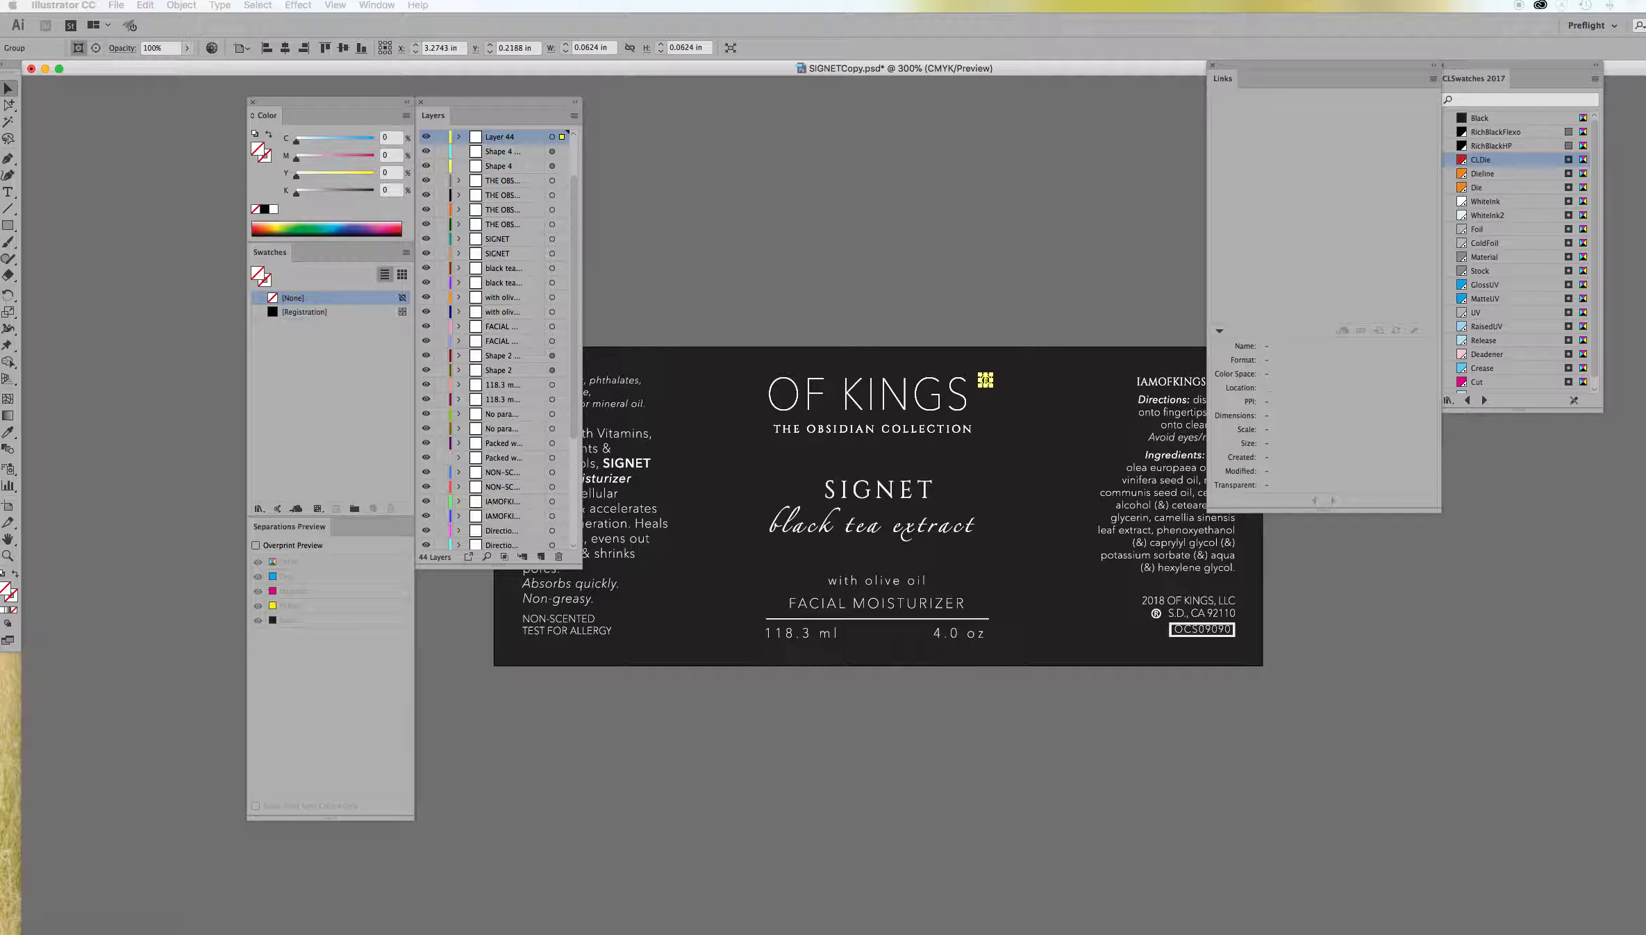
pyautogui.press('super+shift+a')
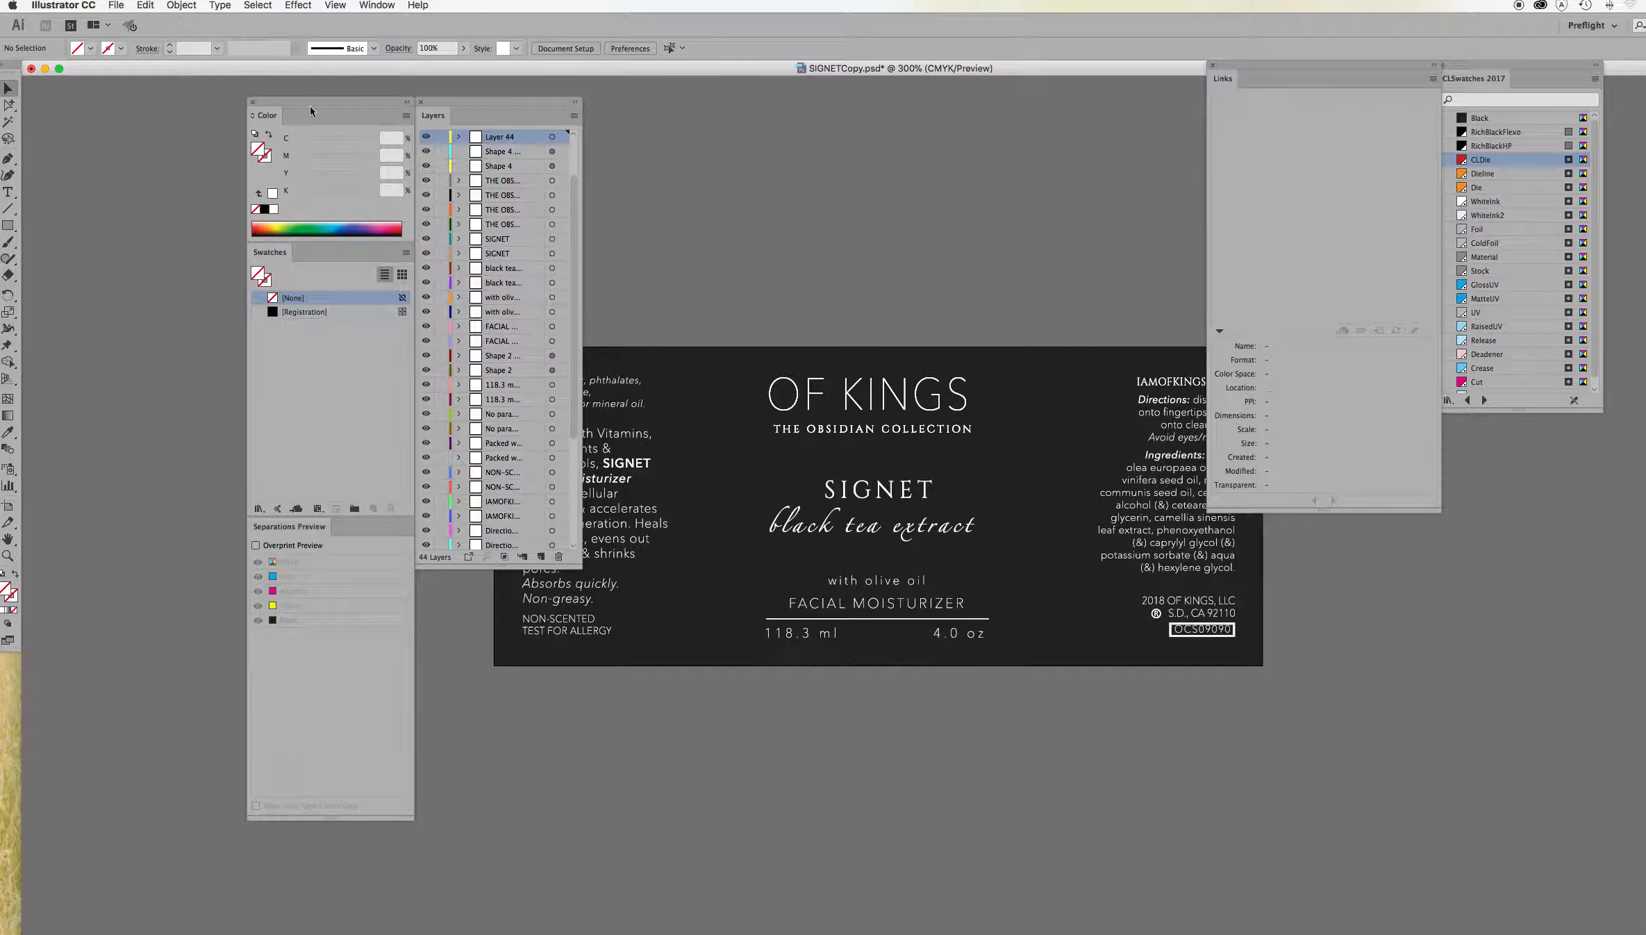
# - Move the floating panels clear of the label's text column, and inspect the selected registered mark beside OF KINGS enlarged in outline view
pyautogui.moveTo(310, 106); pyautogui.dragTo(238, 103)
pyautogui.moveTo(455, 102); pyautogui.dragTo(383, 108)
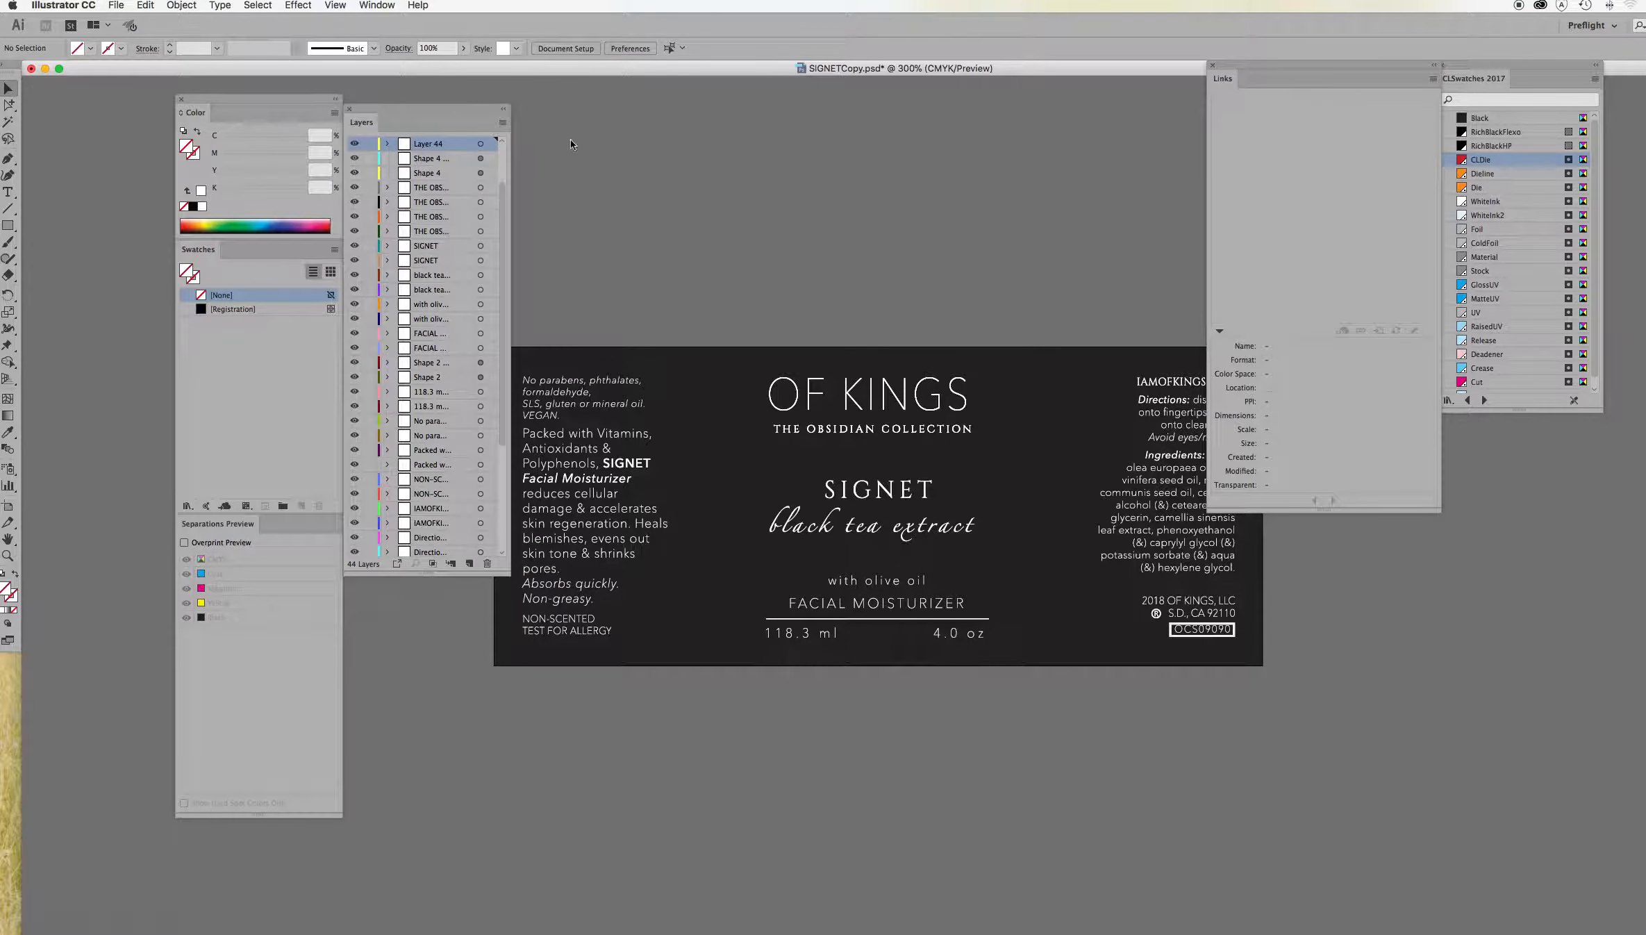
pyautogui.press('super+y')
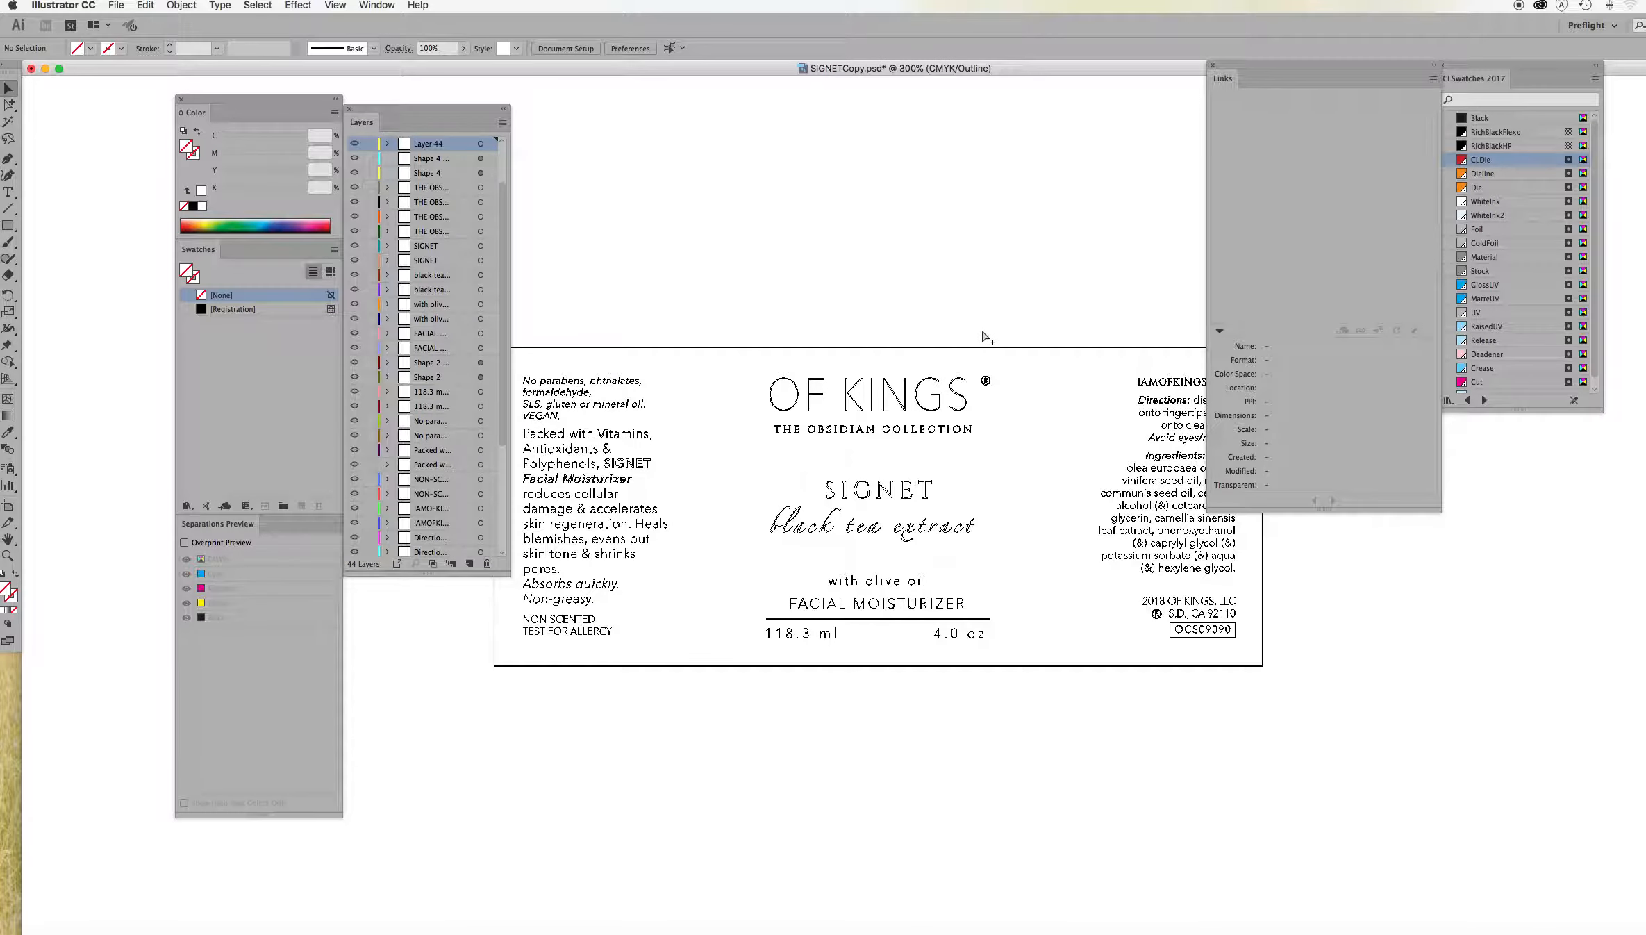
pyautogui.click(985, 380)
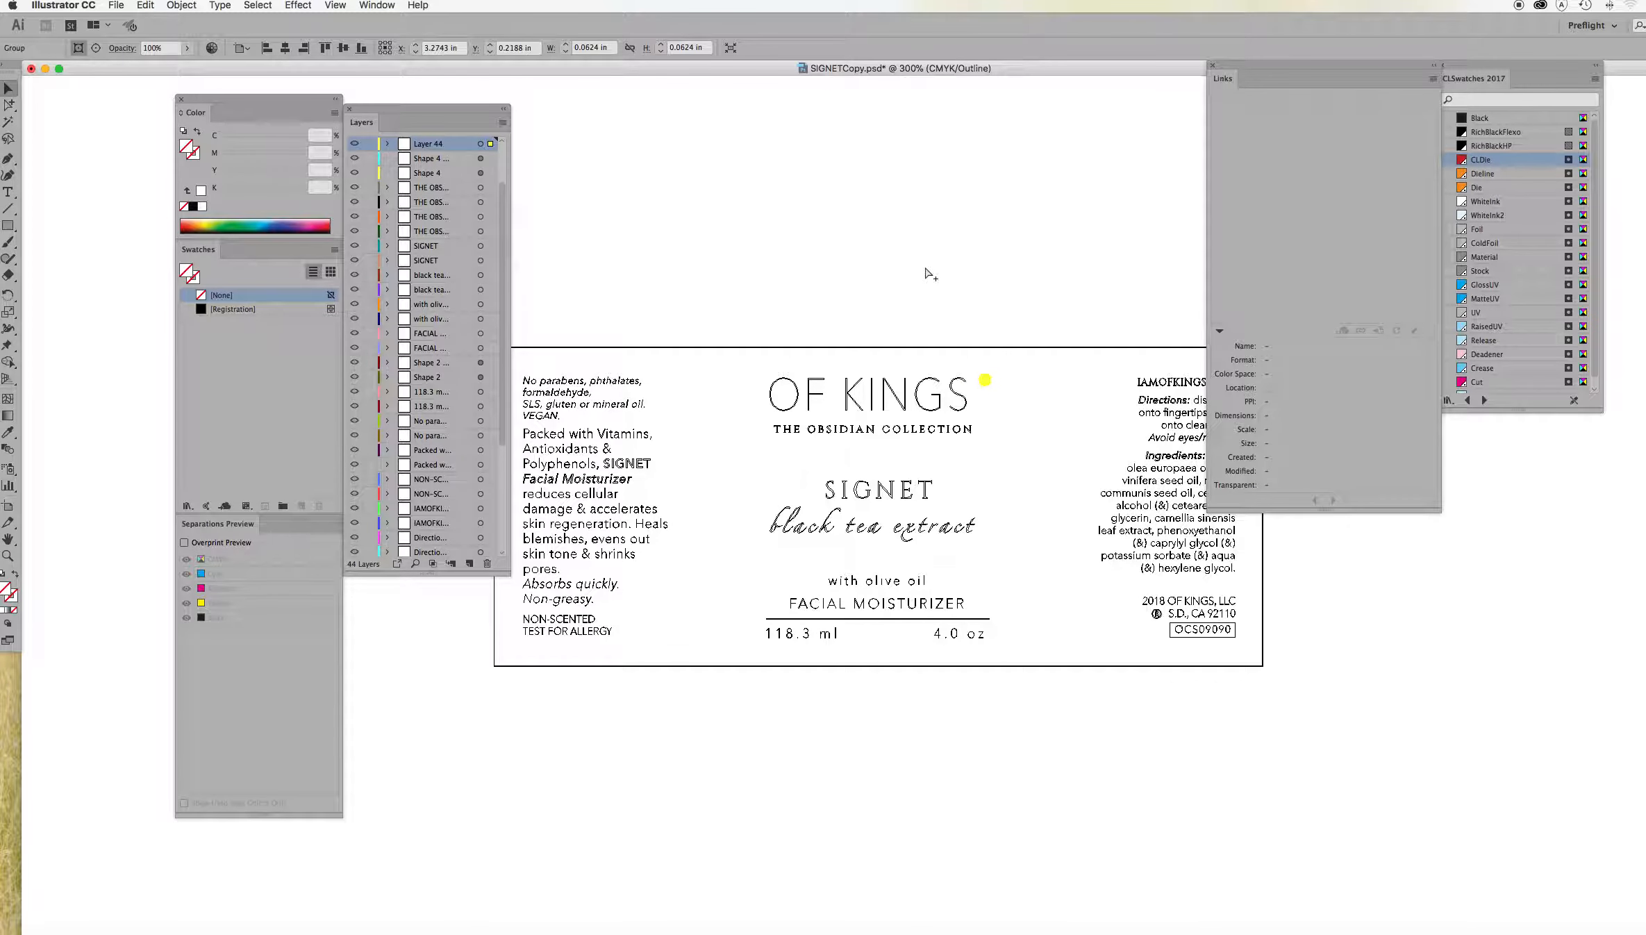
pyautogui.moveTo(947, 321); pyautogui.dragTo(1036, 436)
pyautogui.press('super+0')
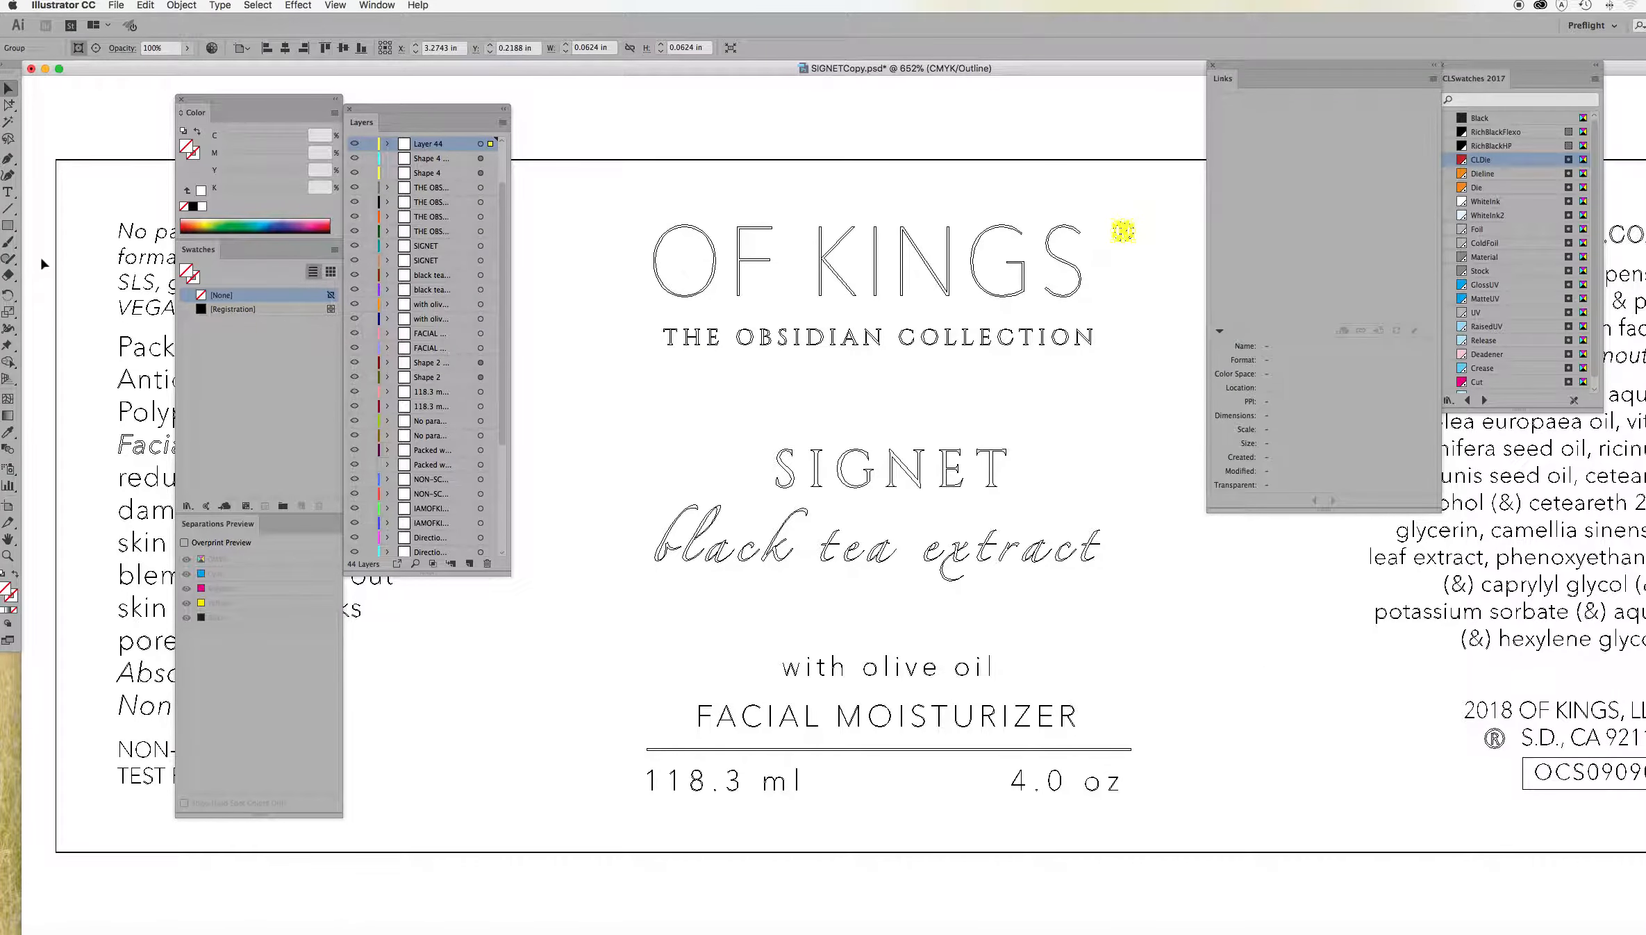
# - Show the rulers, place vertical guides at the left edge of OF KINGS and right edge of THE OBSIDIAN COLLECTION, and return to preview
pyautogui.press('super+r')
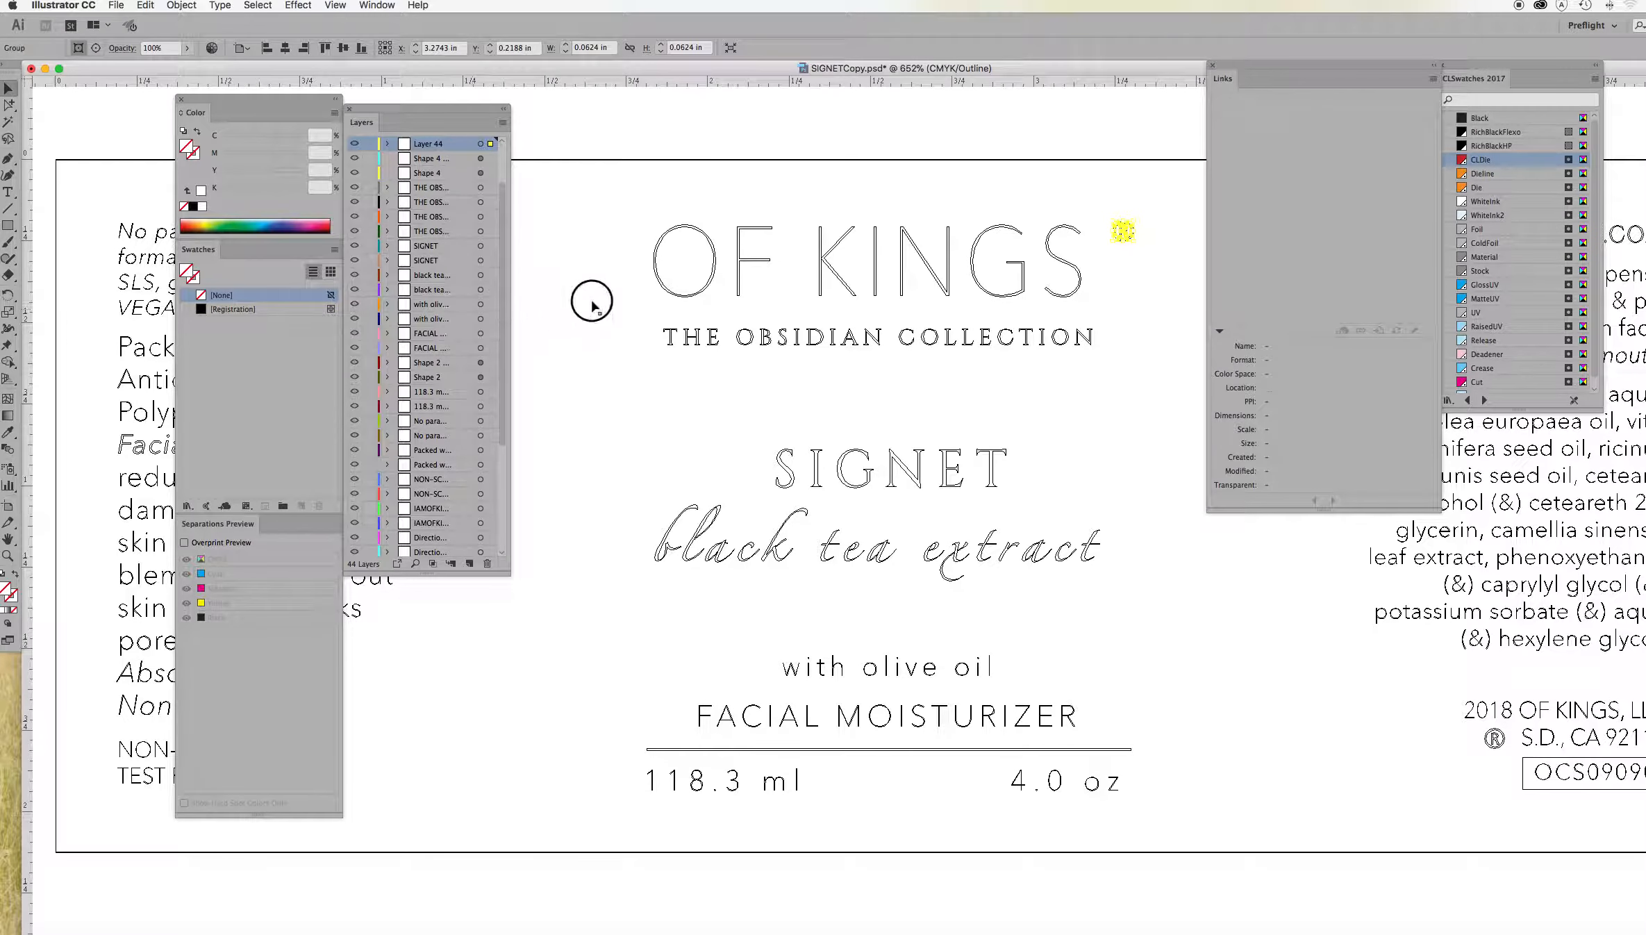
pyautogui.moveTo(592, 305); pyautogui.dragTo(654, 300)
pyautogui.moveTo(29, 357); pyautogui.dragTo(1093, 321)
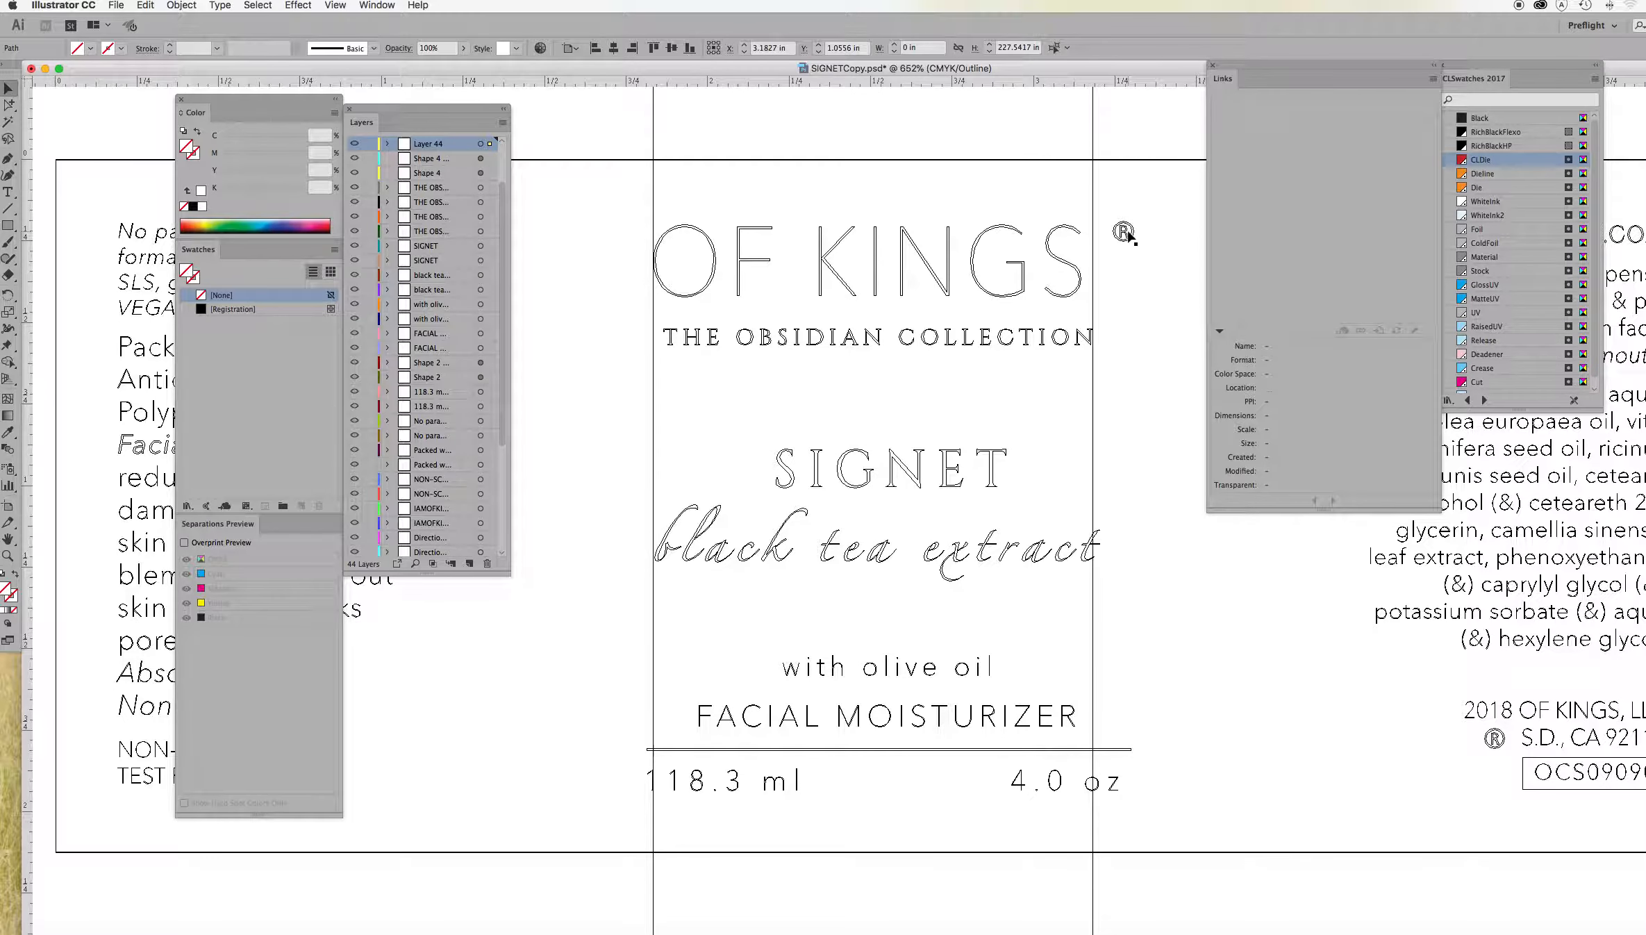
pyautogui.press('super+y')
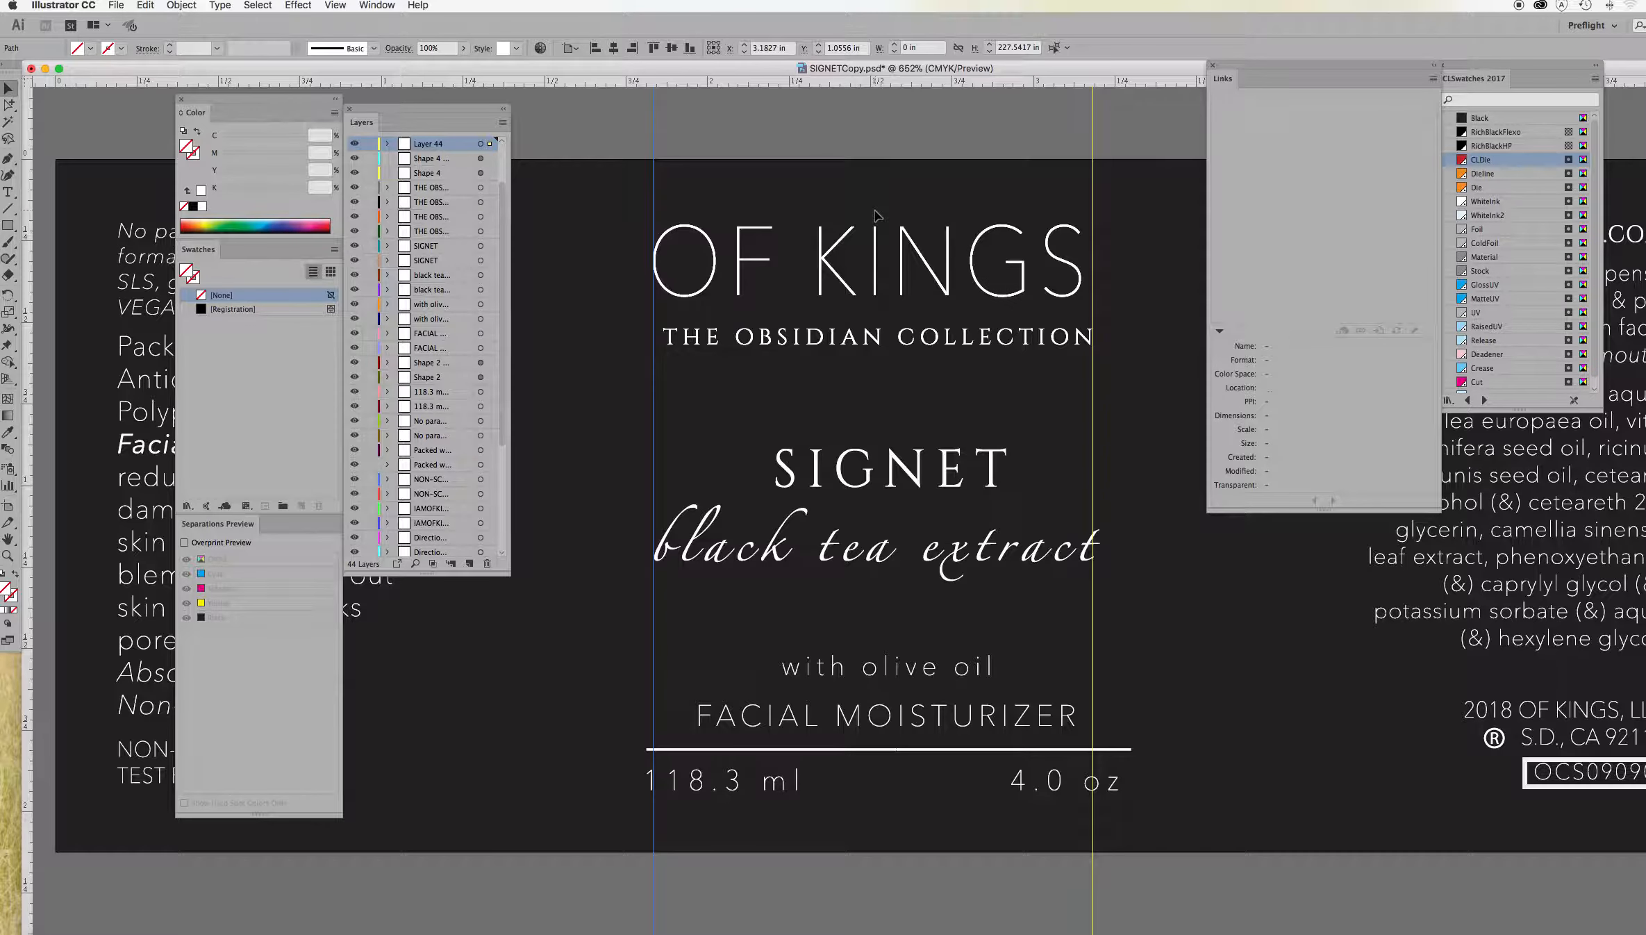
# - Center OF KINGS and THE OBSIDIAN COLLECTION horizontally on each other using Align to Selection, and group them
pyautogui.moveTo(668, 211); pyautogui.dragTo(1076, 298)
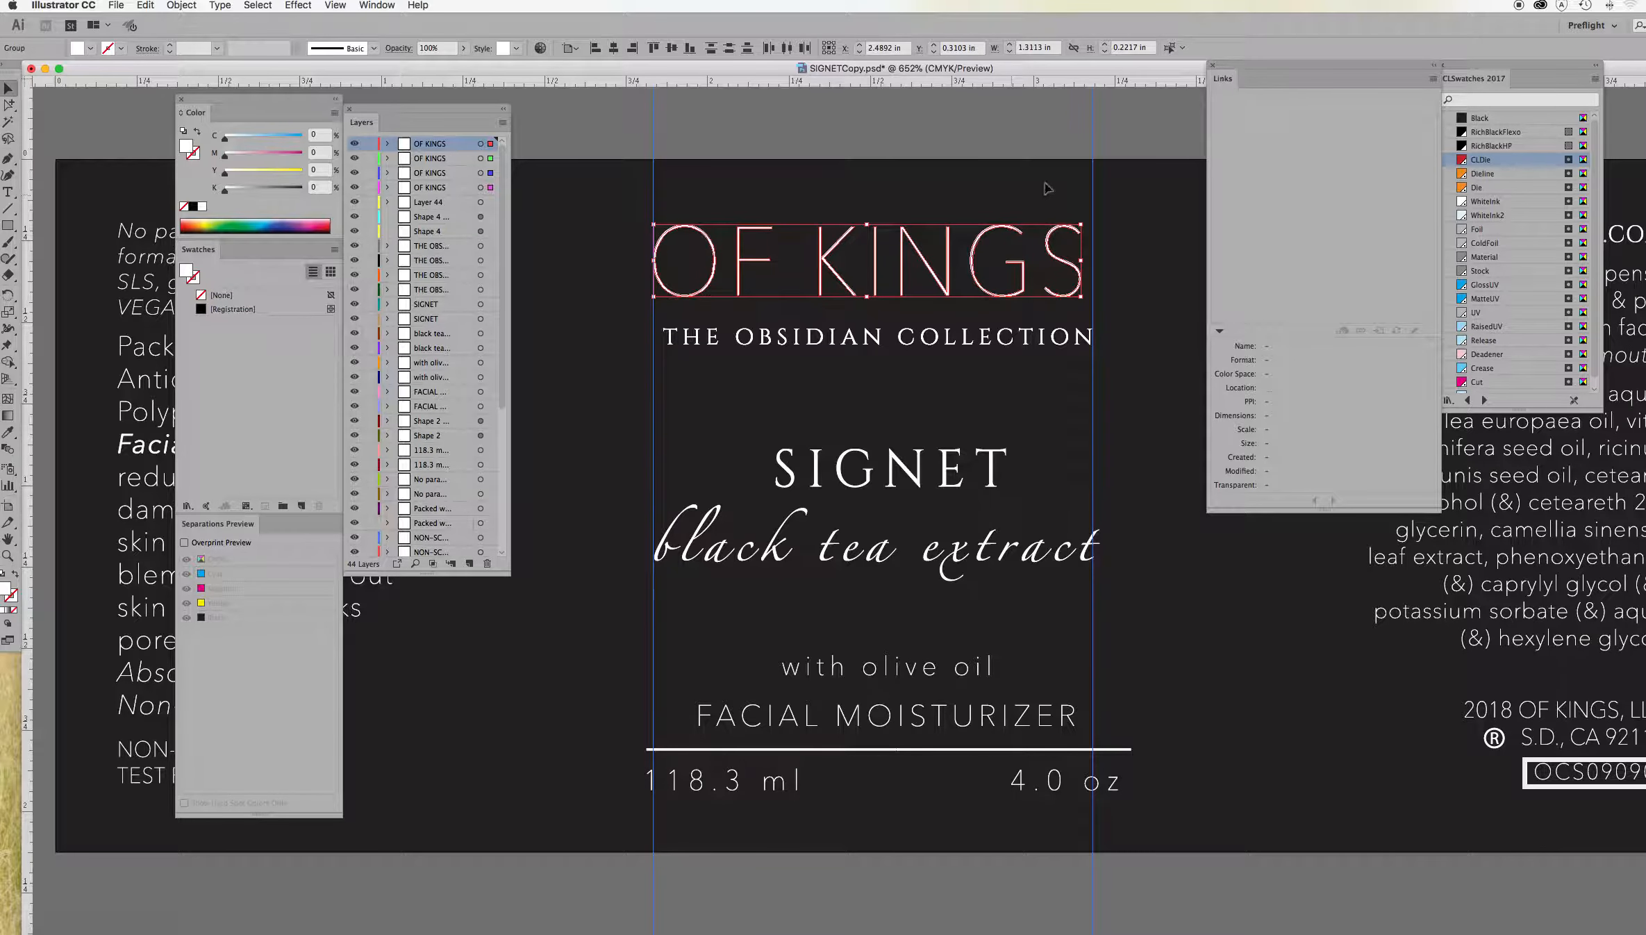
pyautogui.click(1010, 230)
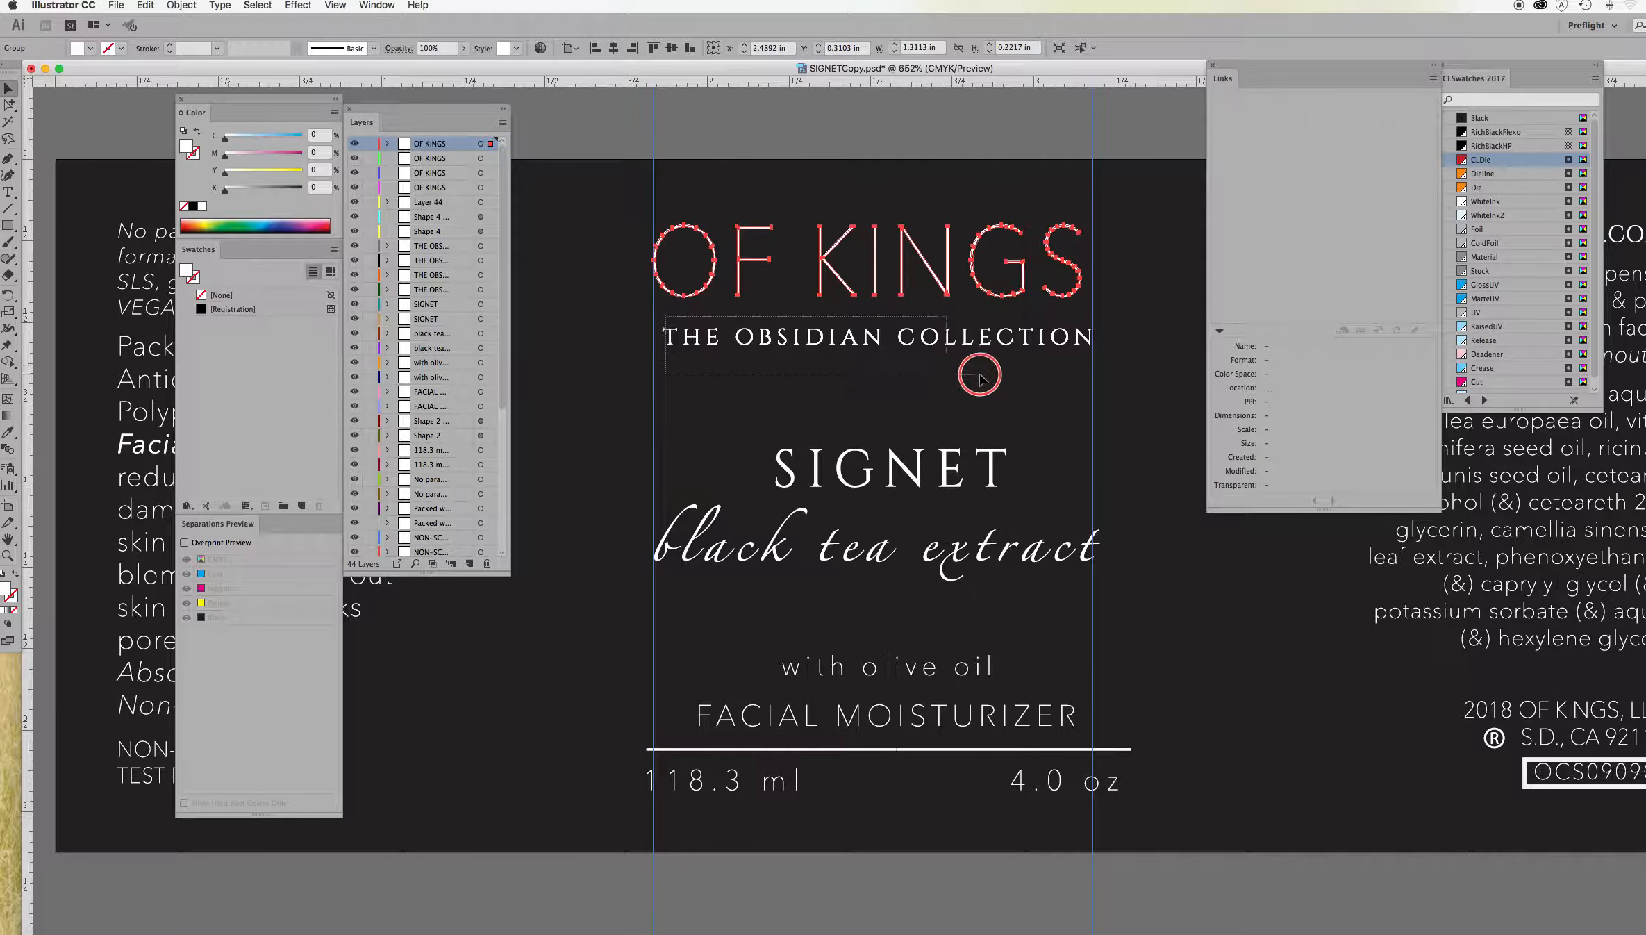
pyautogui.click(1081, 347)
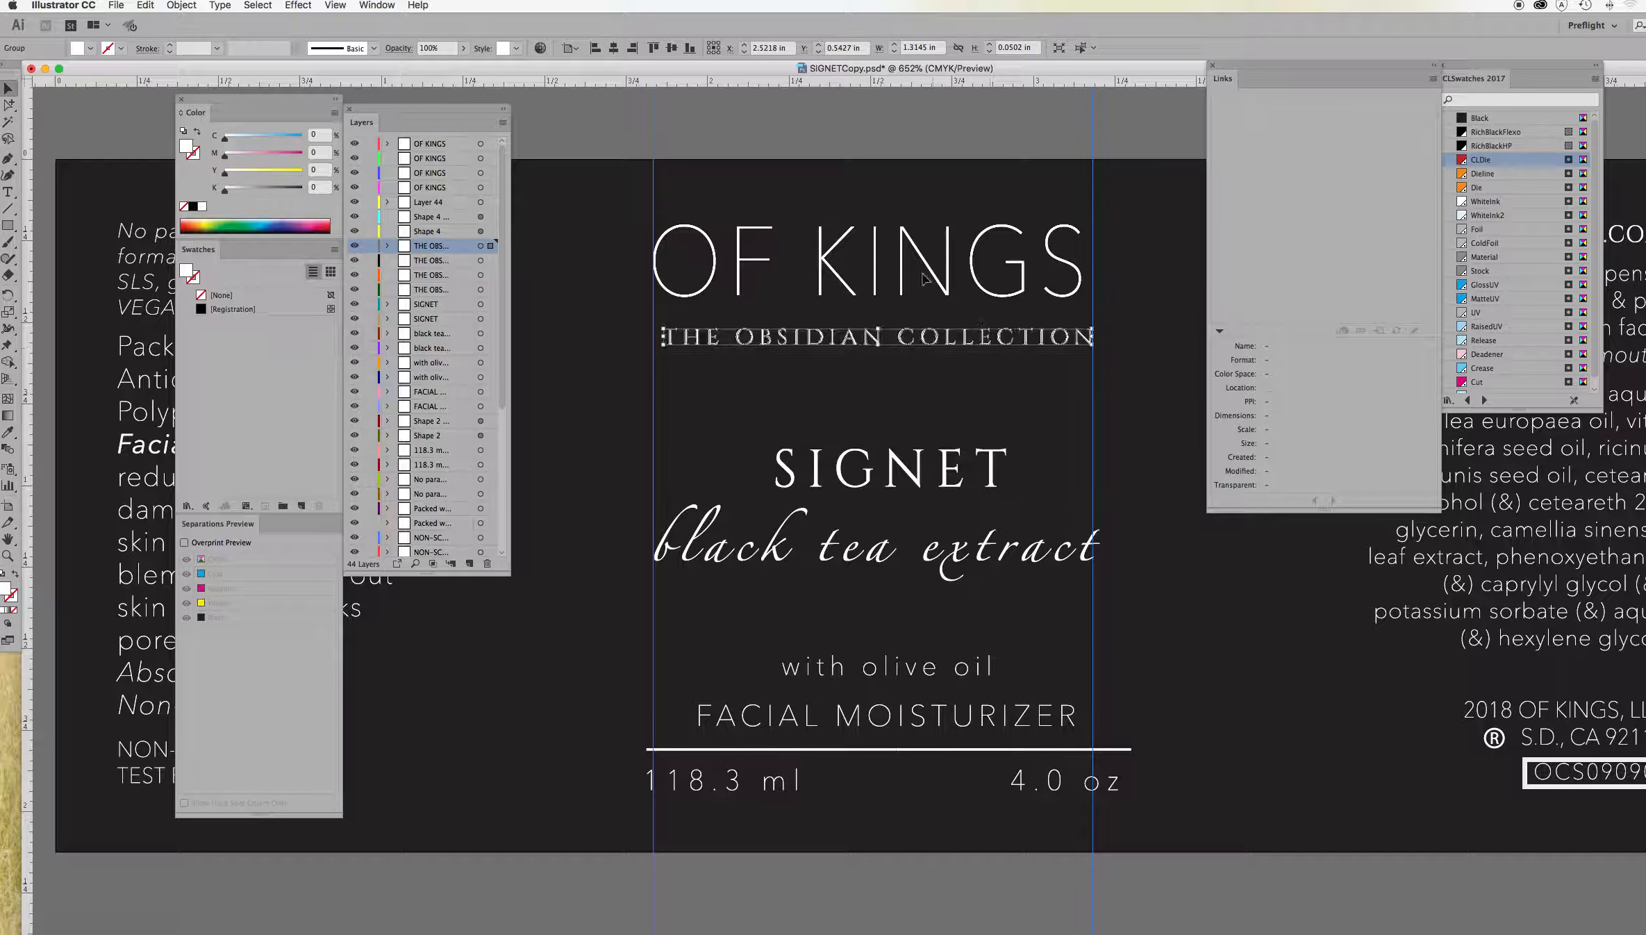
pyautogui.keyDown('shift'); pyautogui.click(822, 264); pyautogui.keyUp('shift')
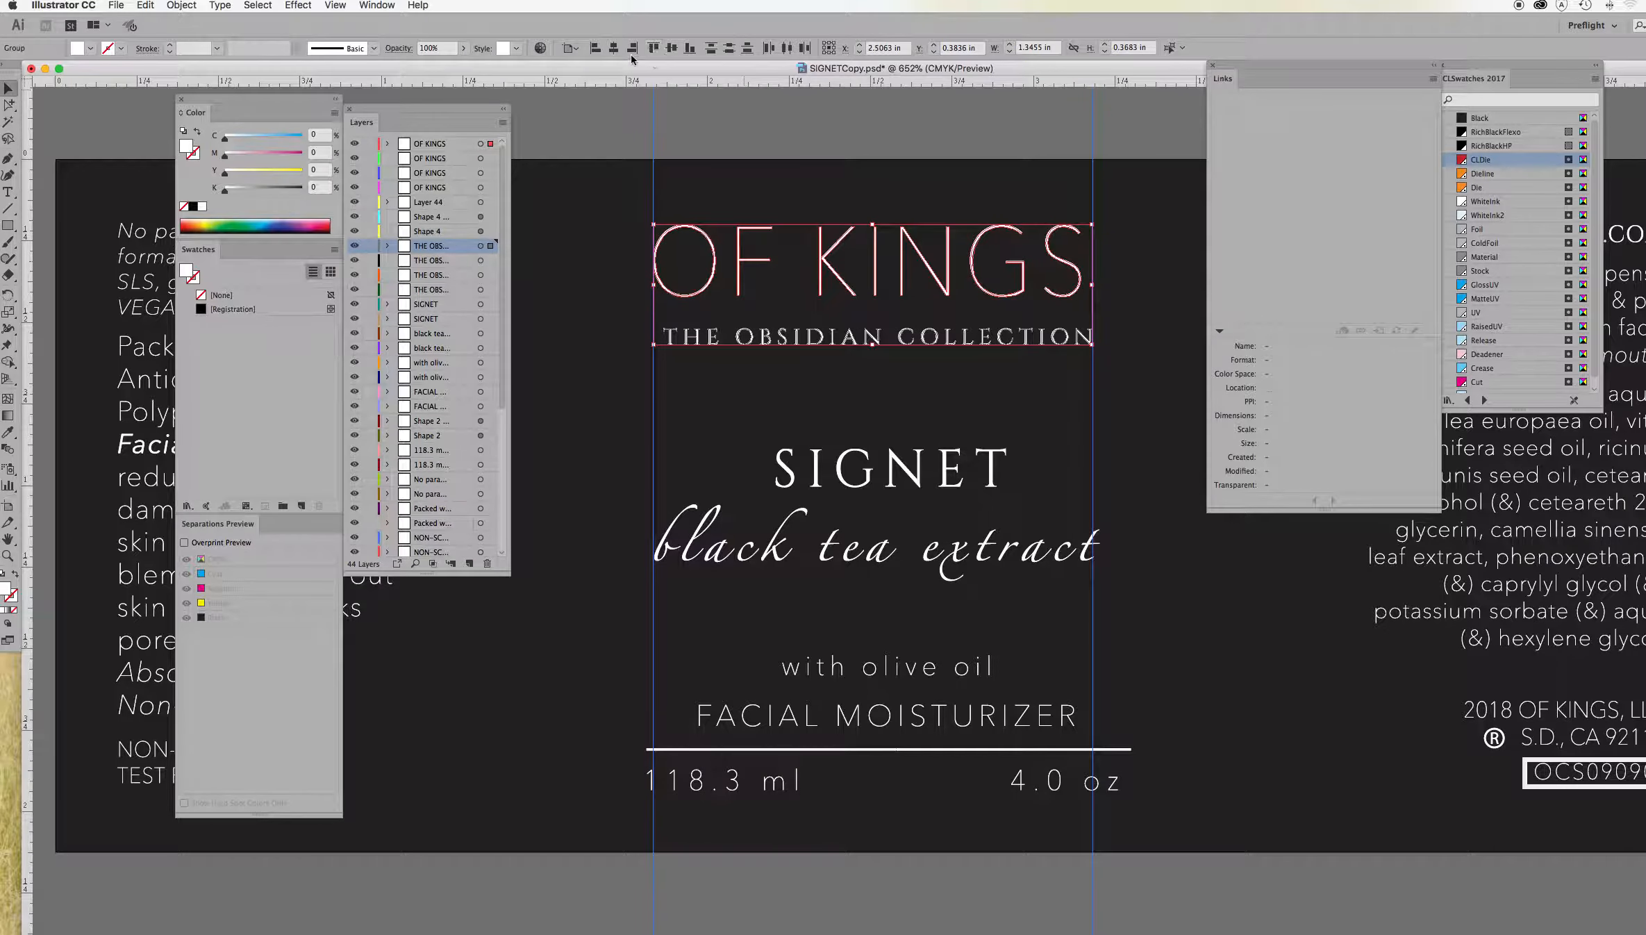
pyautogui.click(571, 48)
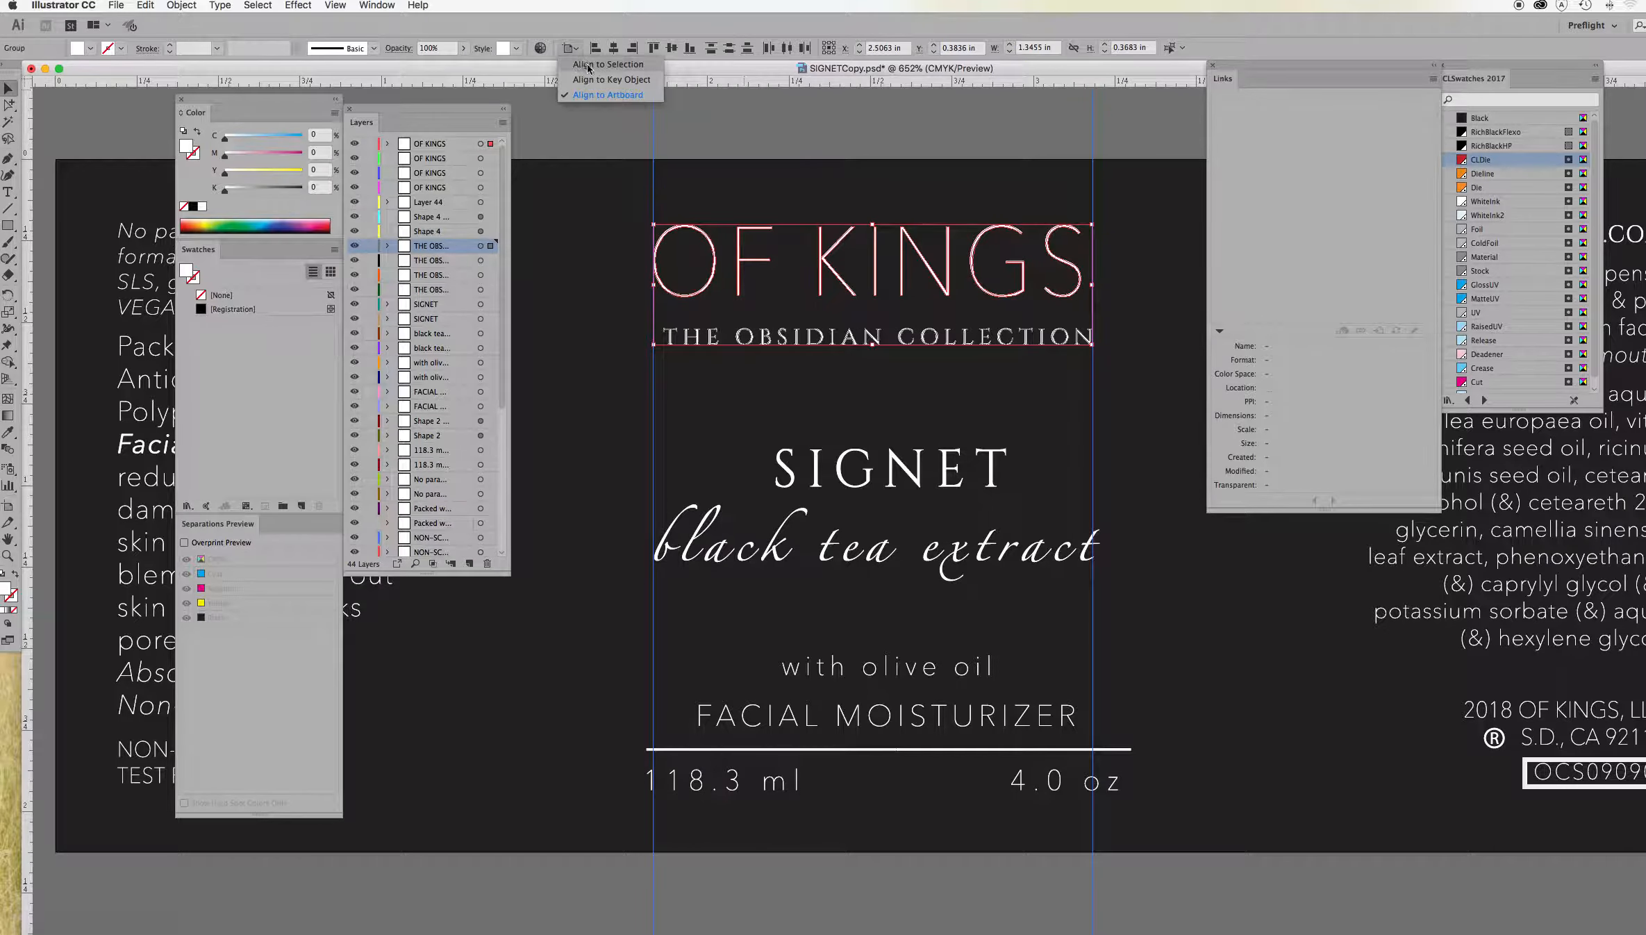
pyautogui.click(589, 65)
pyautogui.click(614, 47)
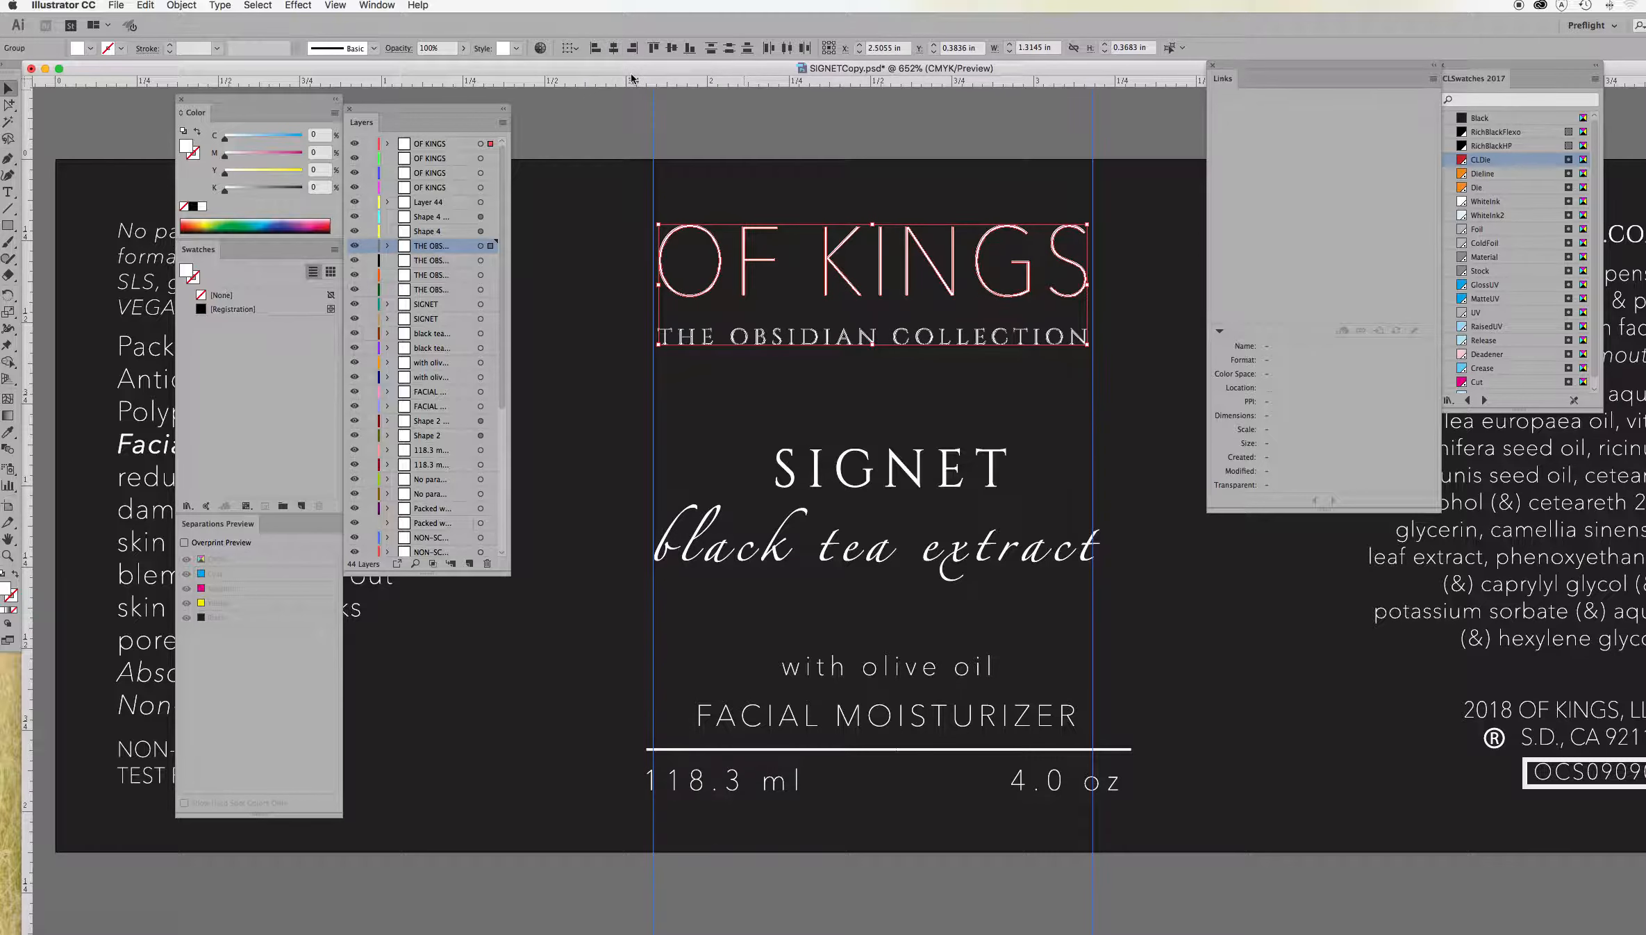
pyautogui.press('super+g')
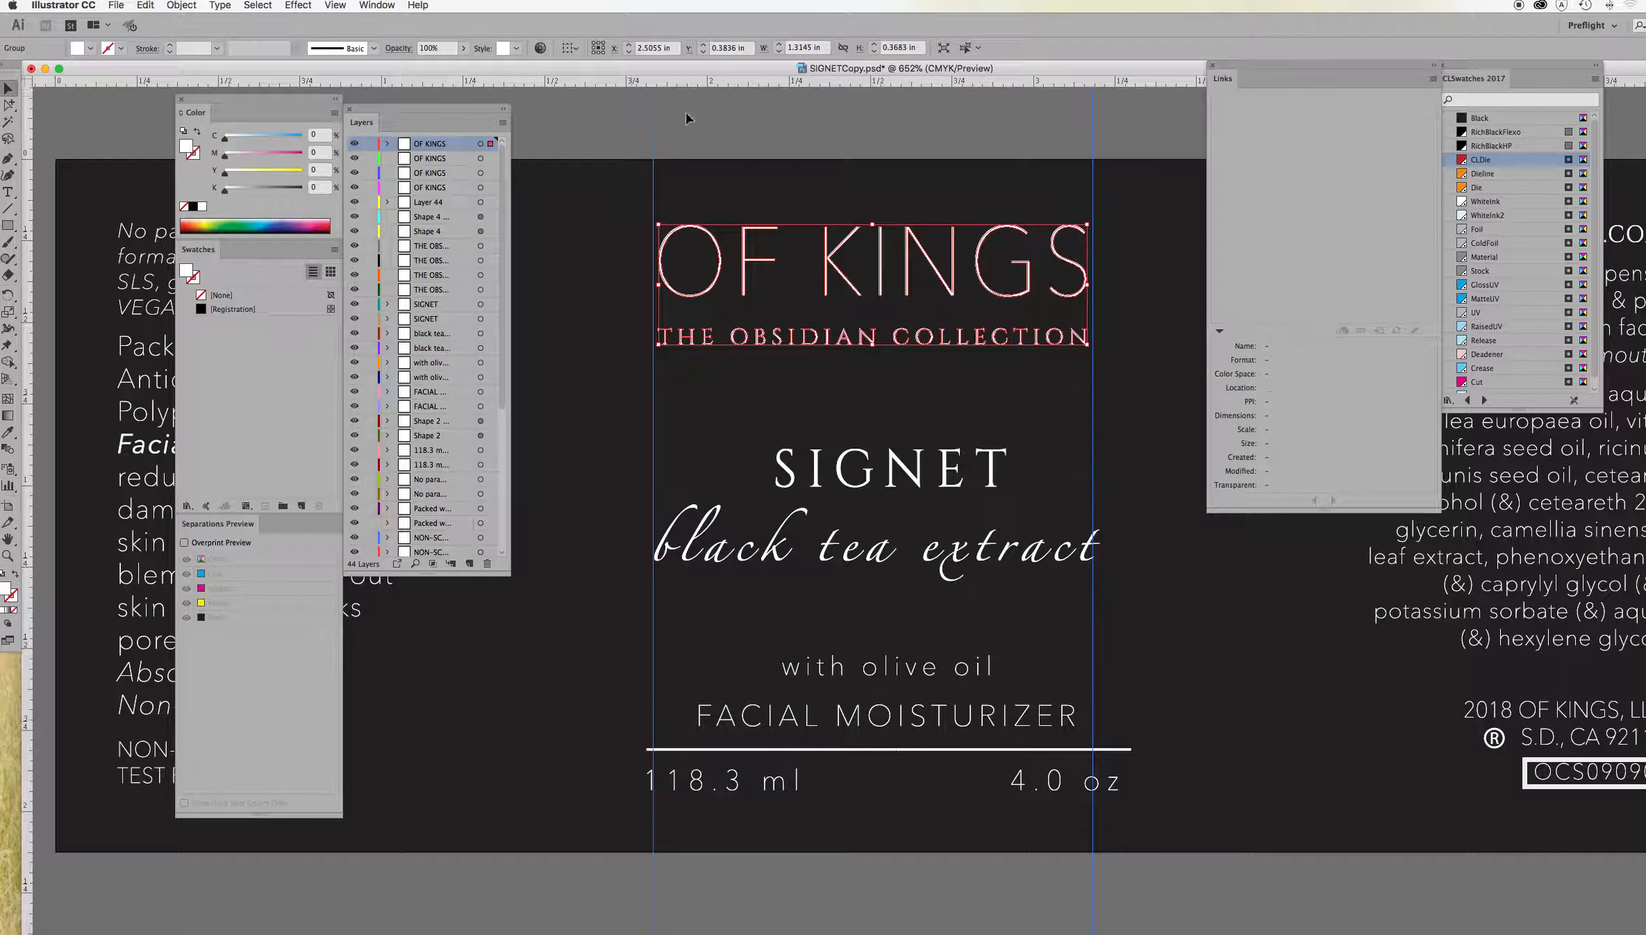
# - Center the OF KINGS heading group and the thin line above the volume text horizontally on the artboard
pyautogui.click(575, 49)
pyautogui.click(590, 93)
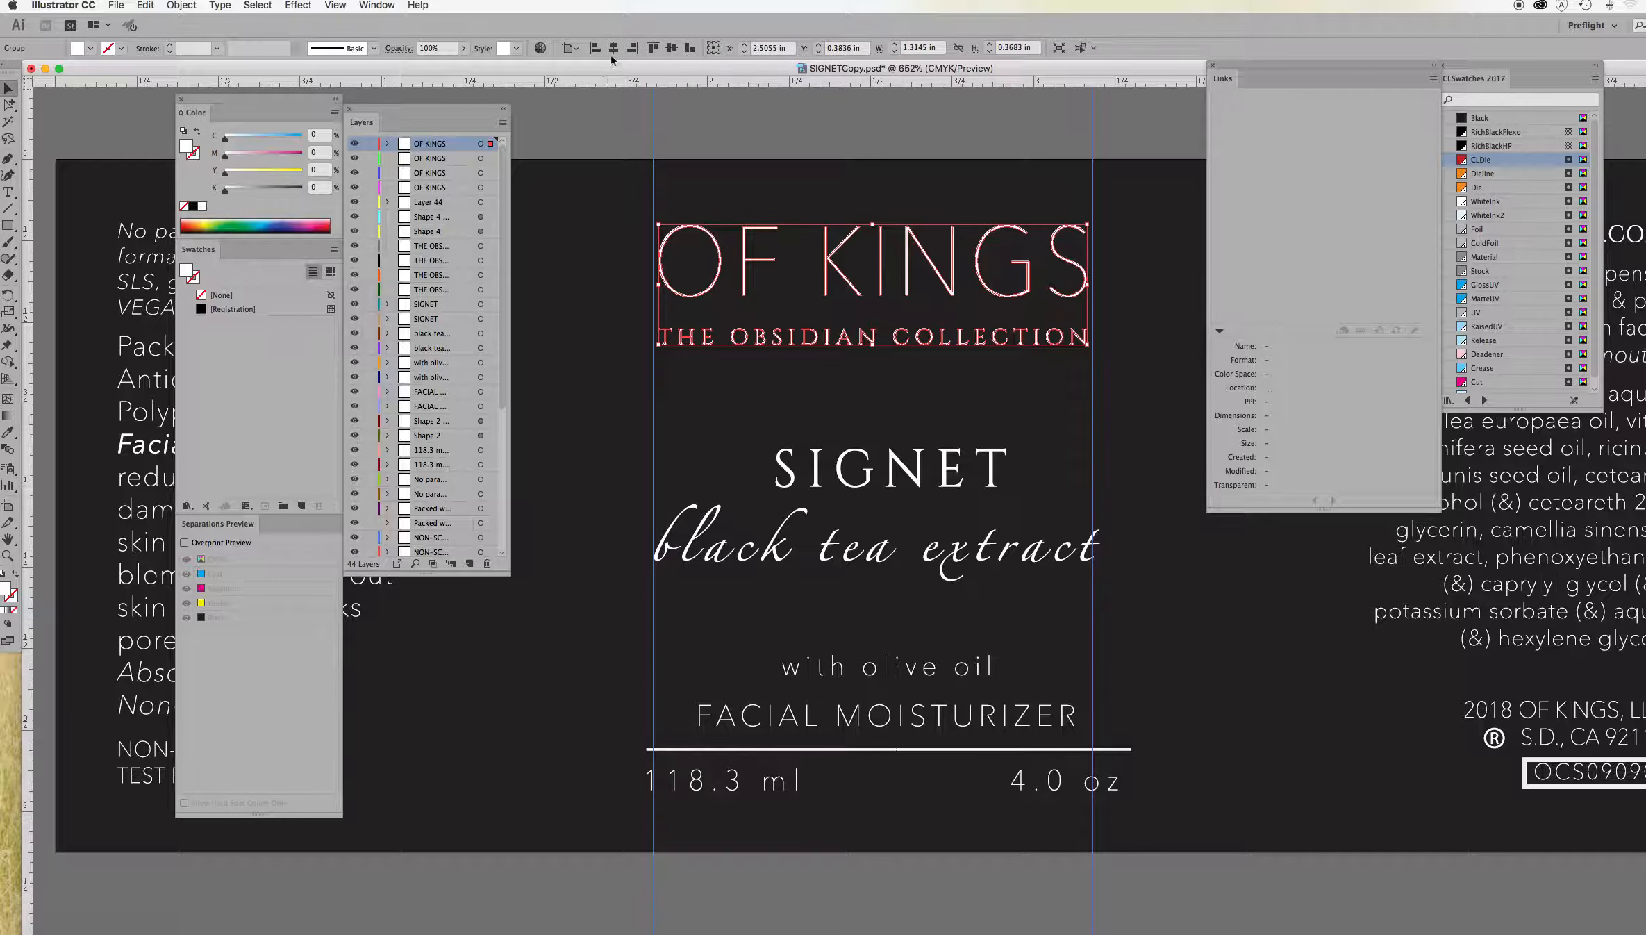
pyautogui.click(614, 49)
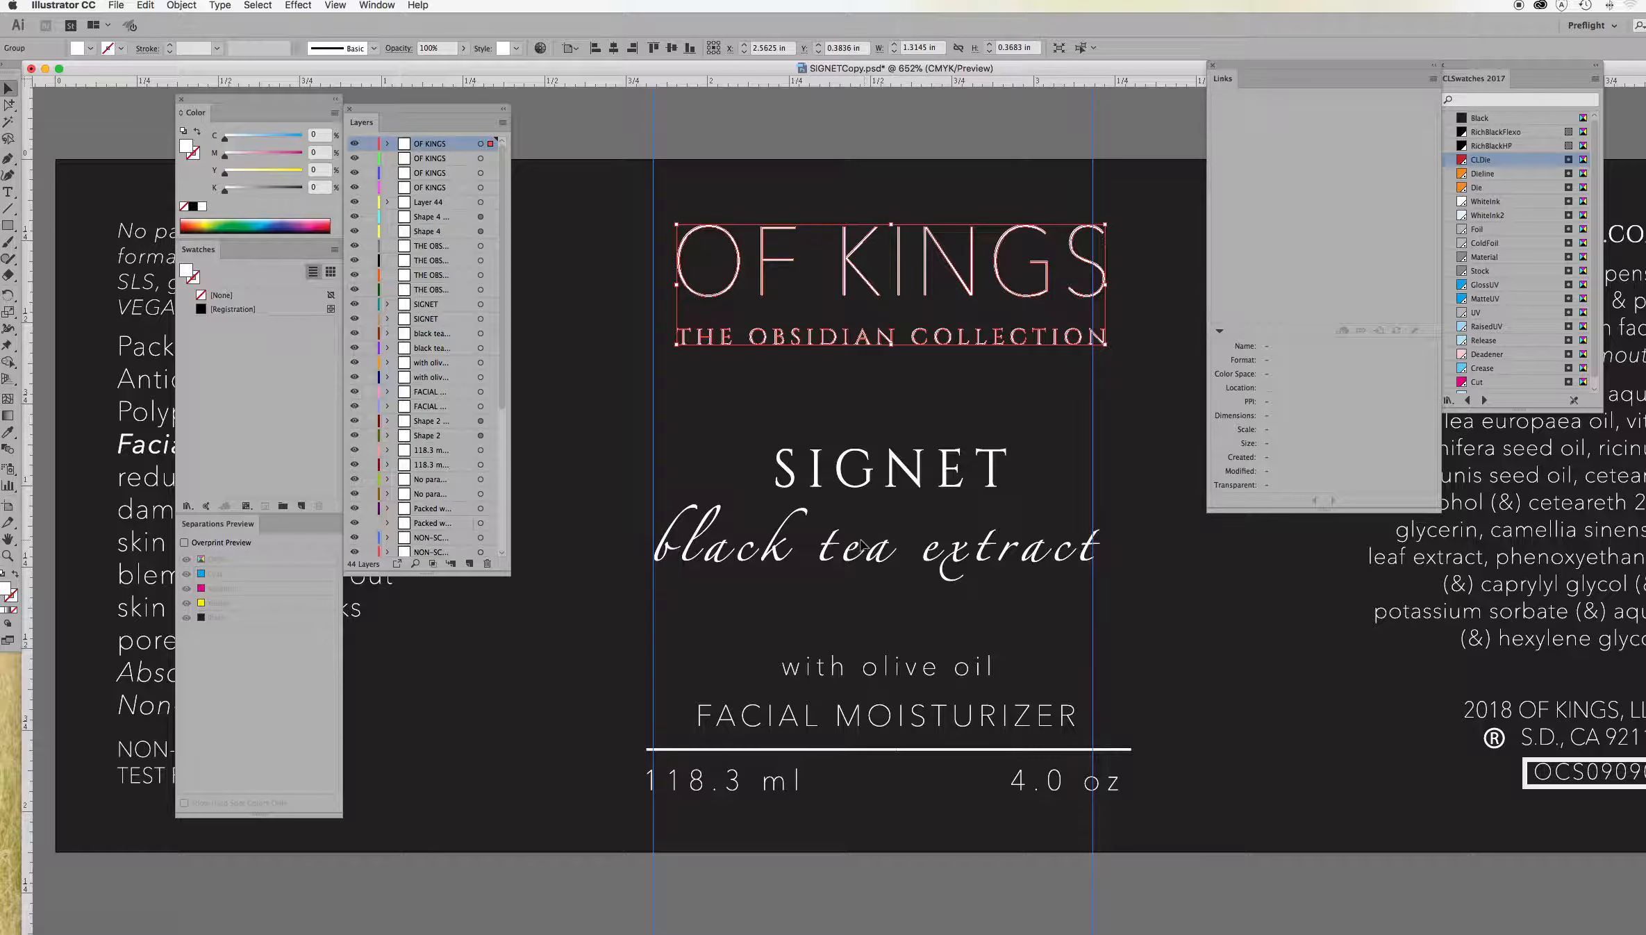
pyautogui.click(833, 750)
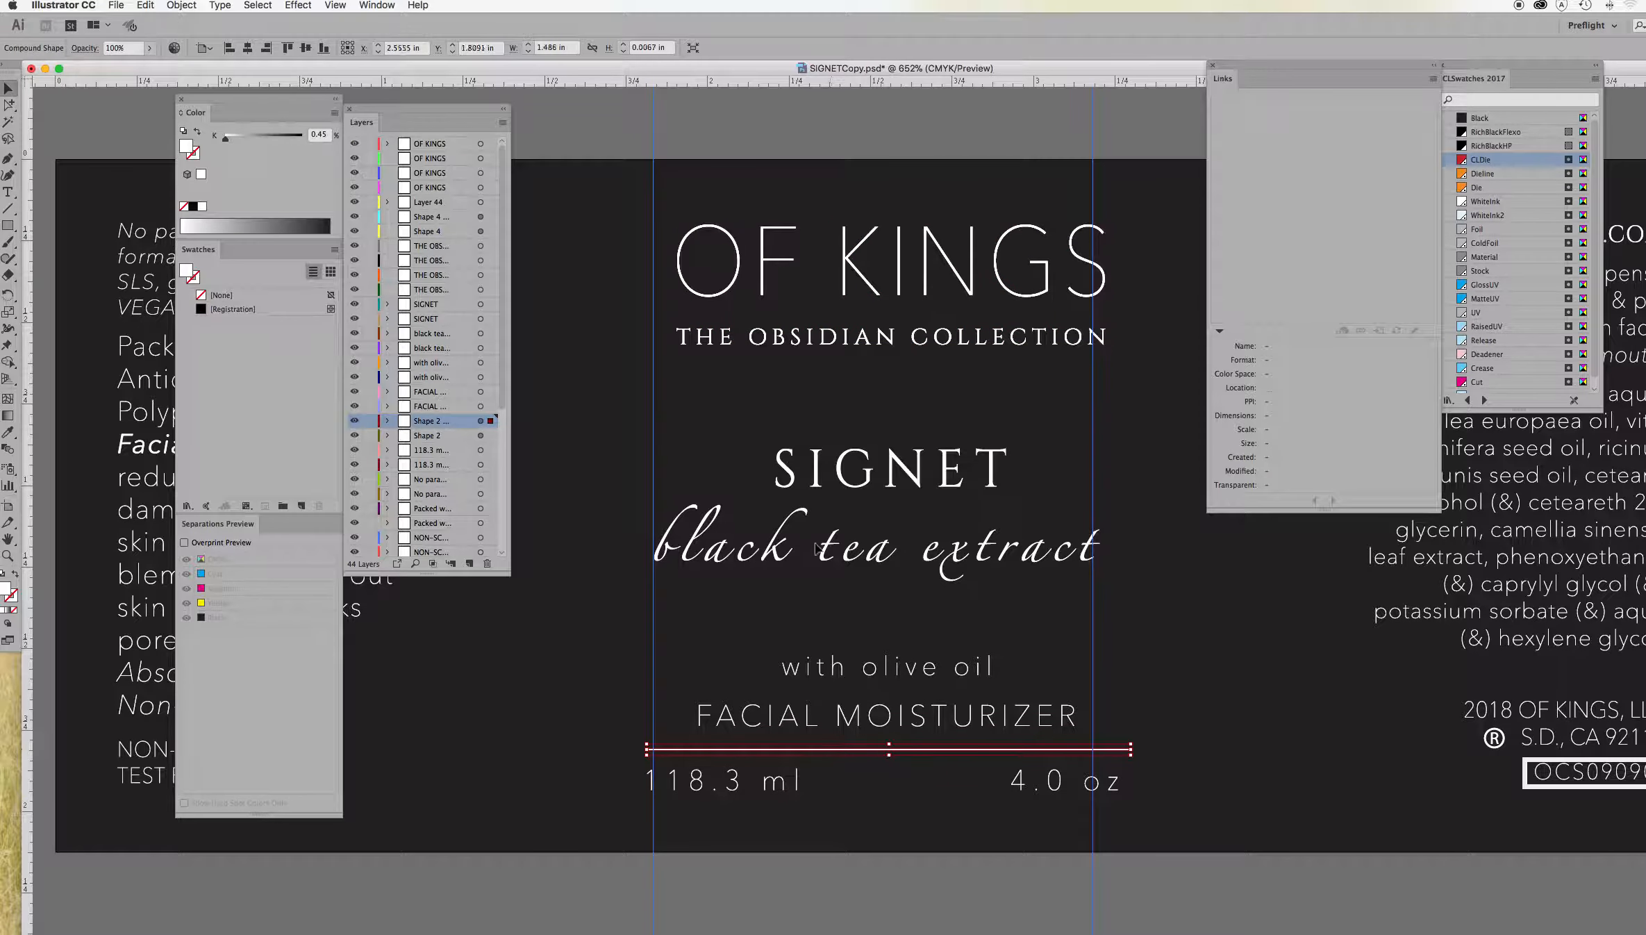
pyautogui.click(248, 49)
pyautogui.click(705, 107)
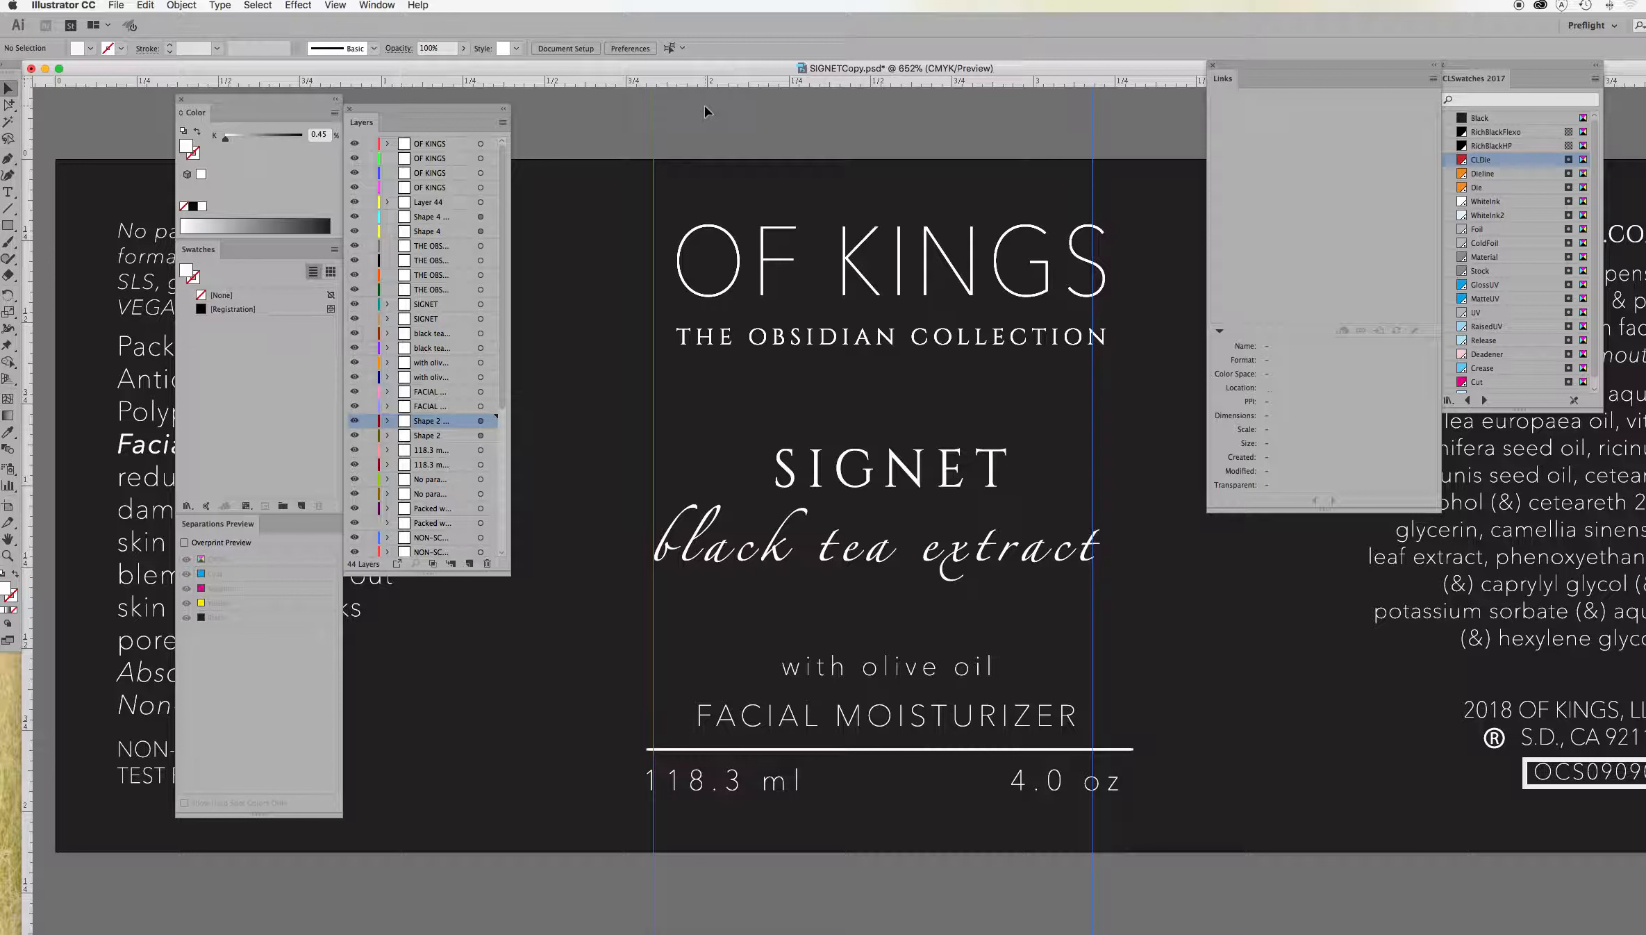
# - Close the SIGNETCopy.psd document
pyautogui.hscroll(3, 832, 173)
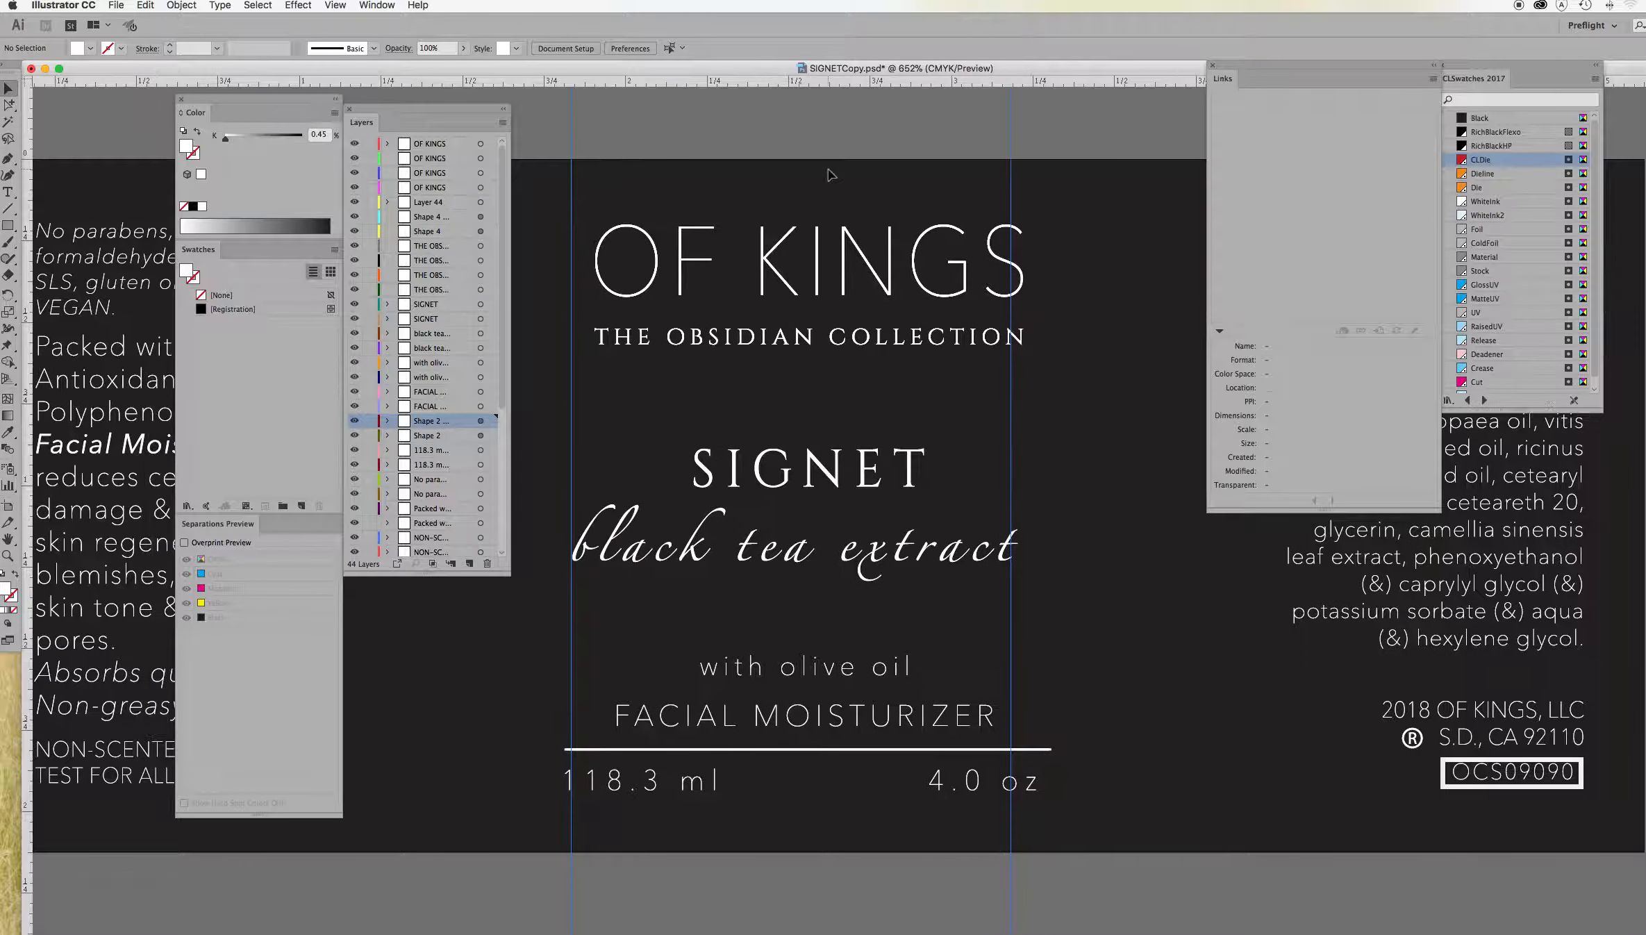
pyautogui.click(749, 133)
pyautogui.hscroll(-3, 749, 133)
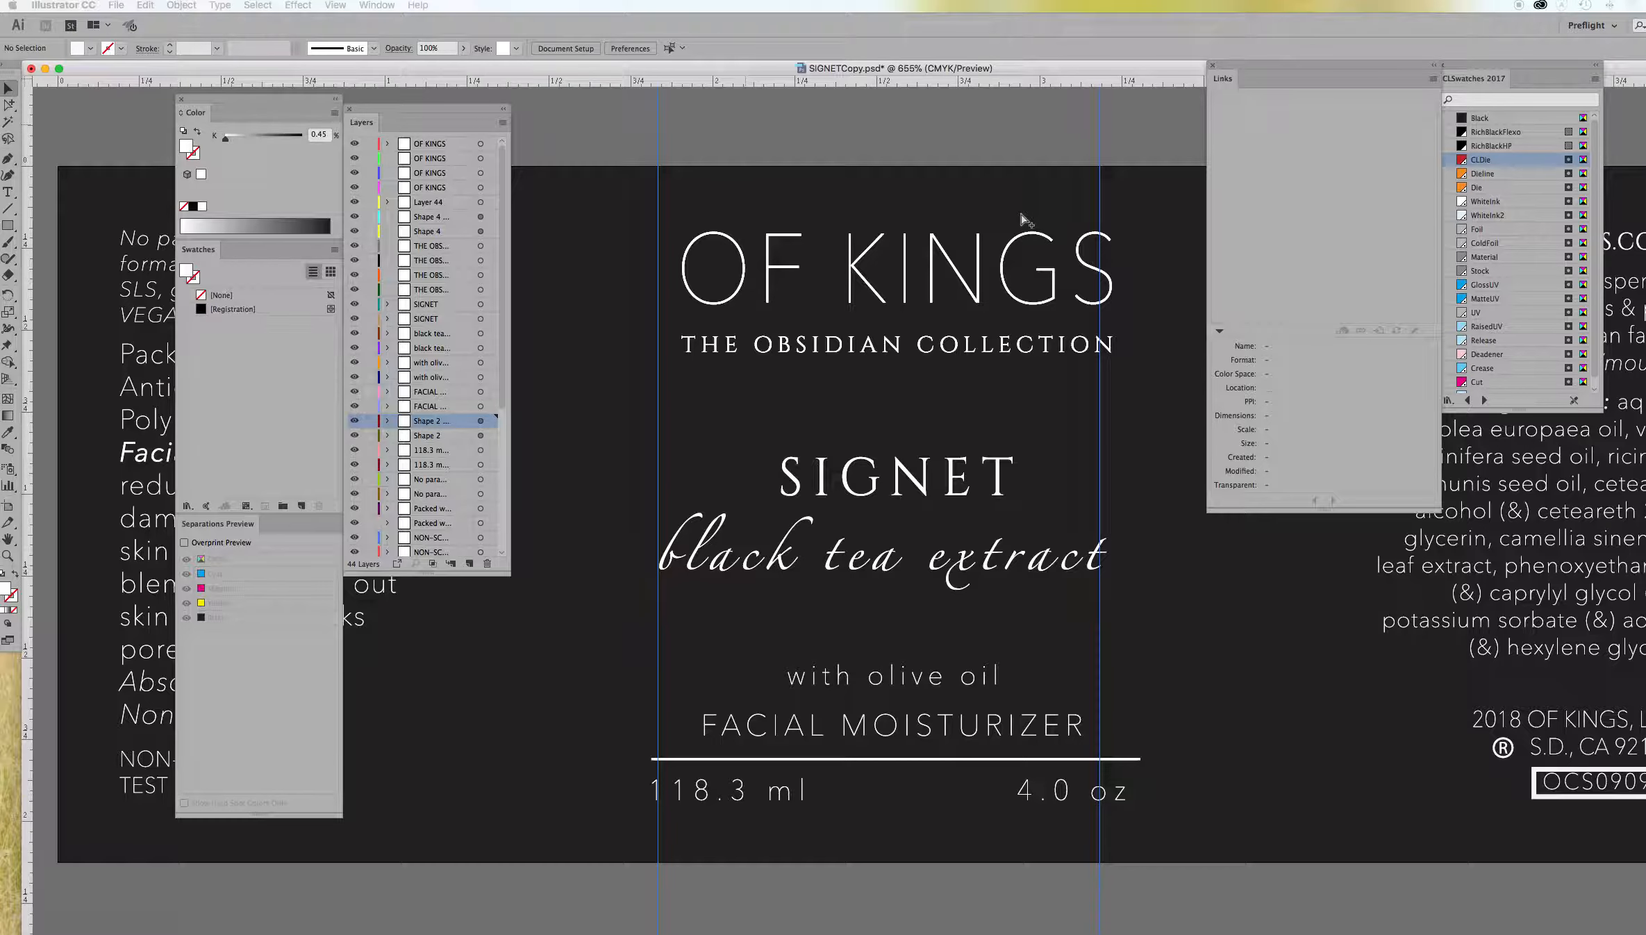
pyautogui.press('super+w')
pyautogui.click(1042, 456)
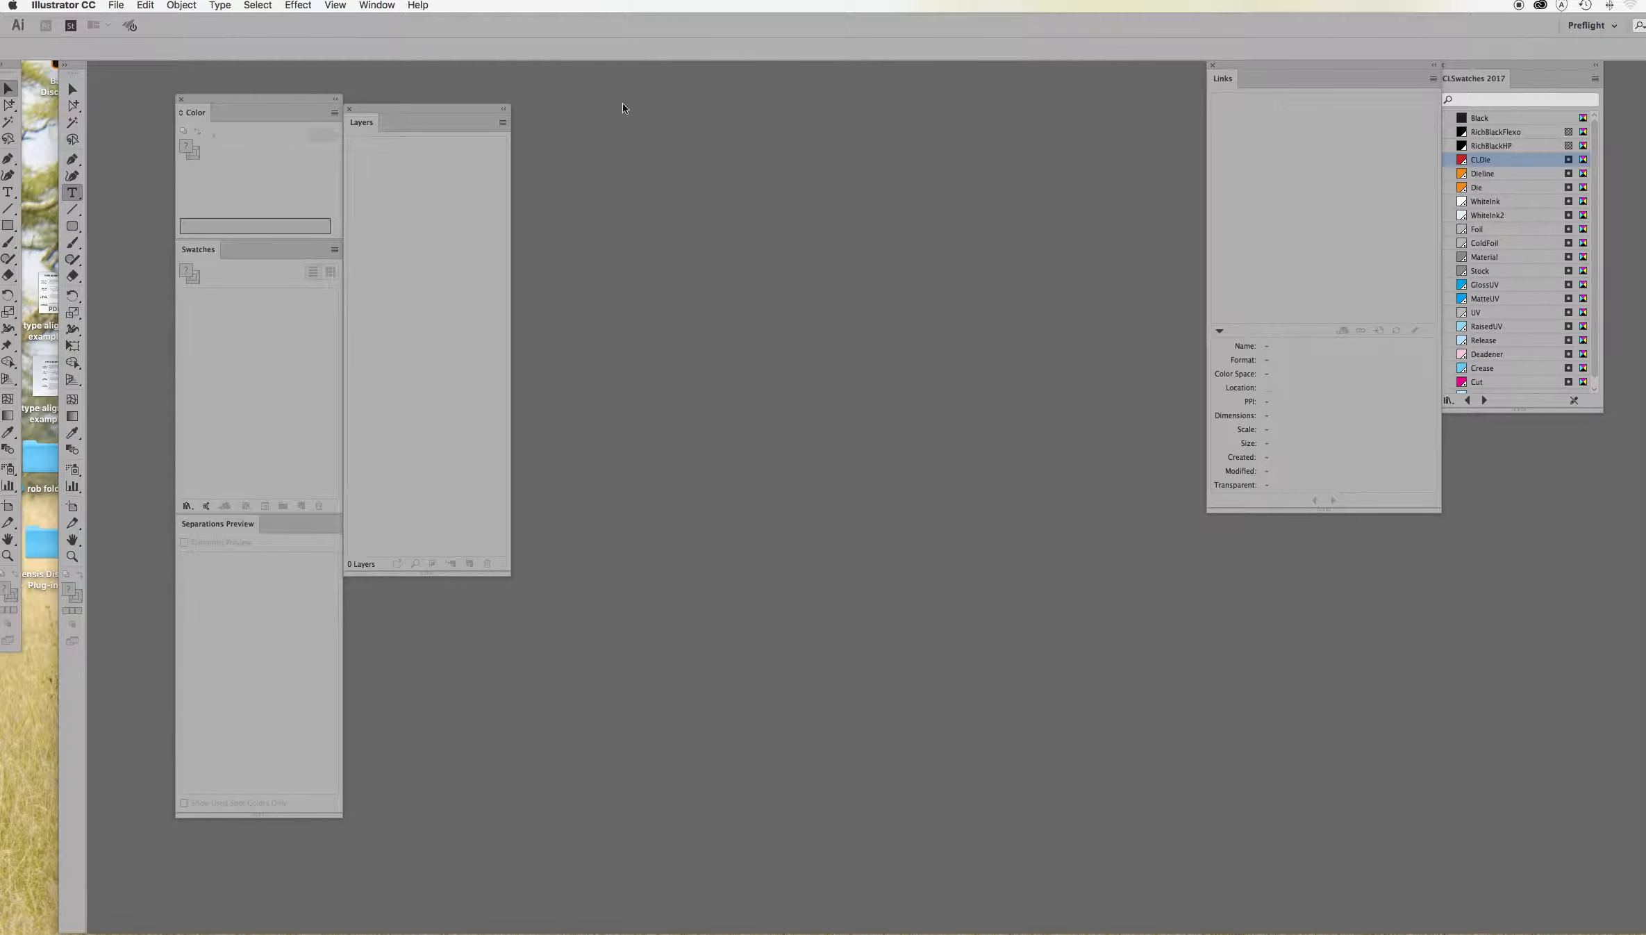
# - Shift the Illustrator window to expose the desktop files, and open REGIUMcopy.psd from the desktop in Illustrator
pyautogui.moveTo(446, 35); pyautogui.dragTo(466, 647)
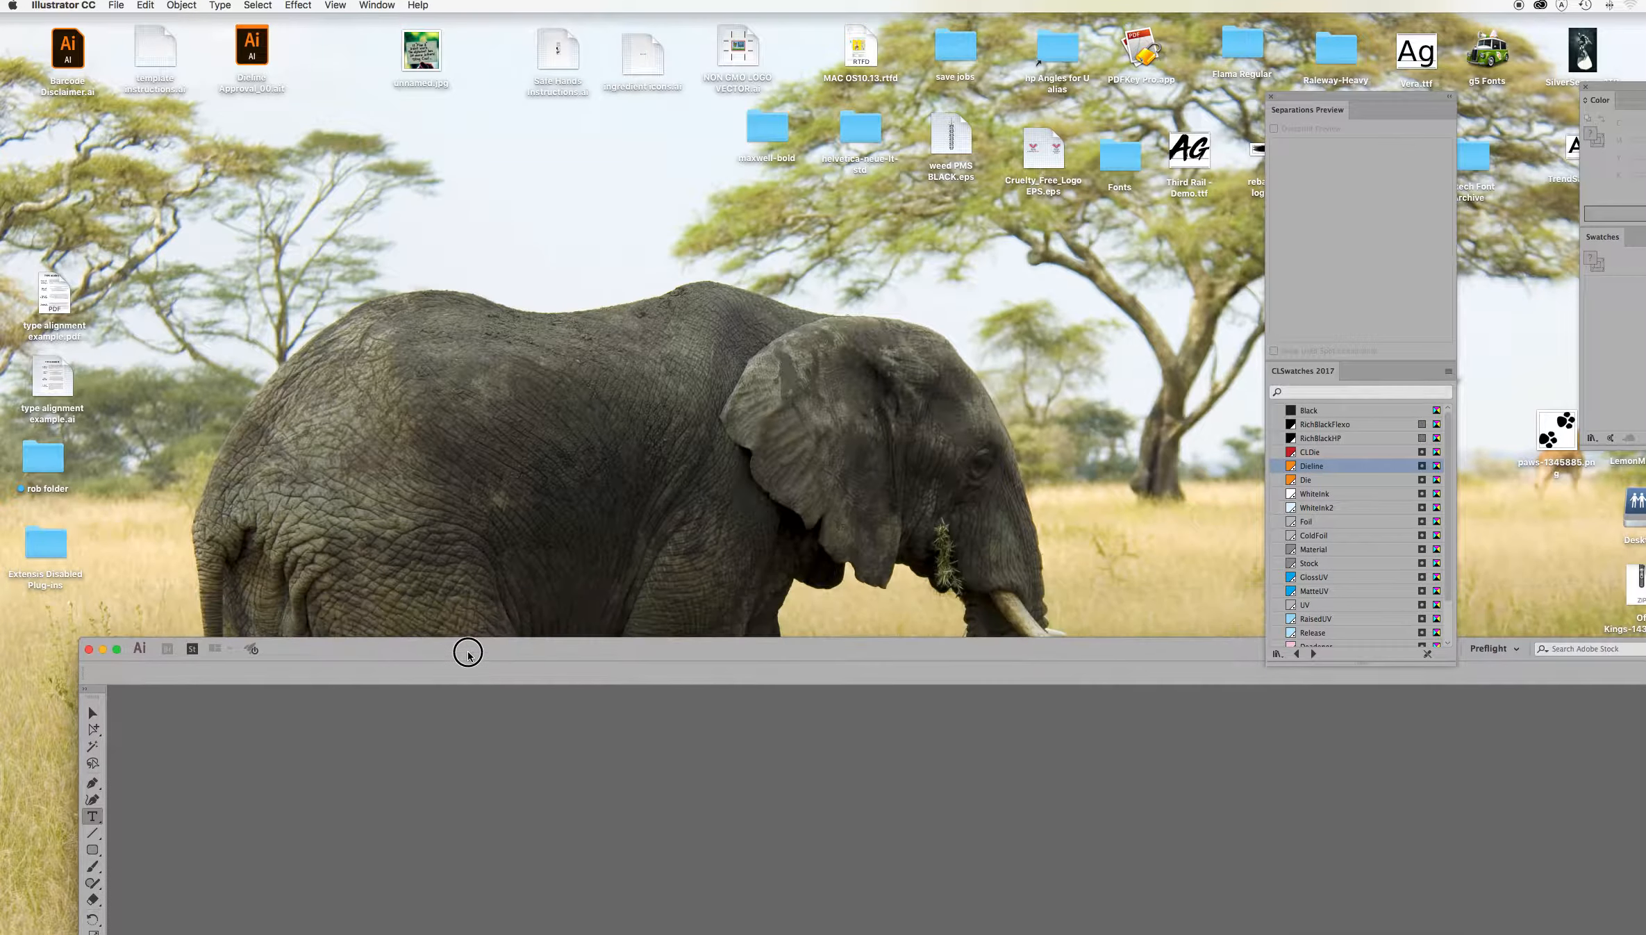
pyautogui.click(1121, 419)
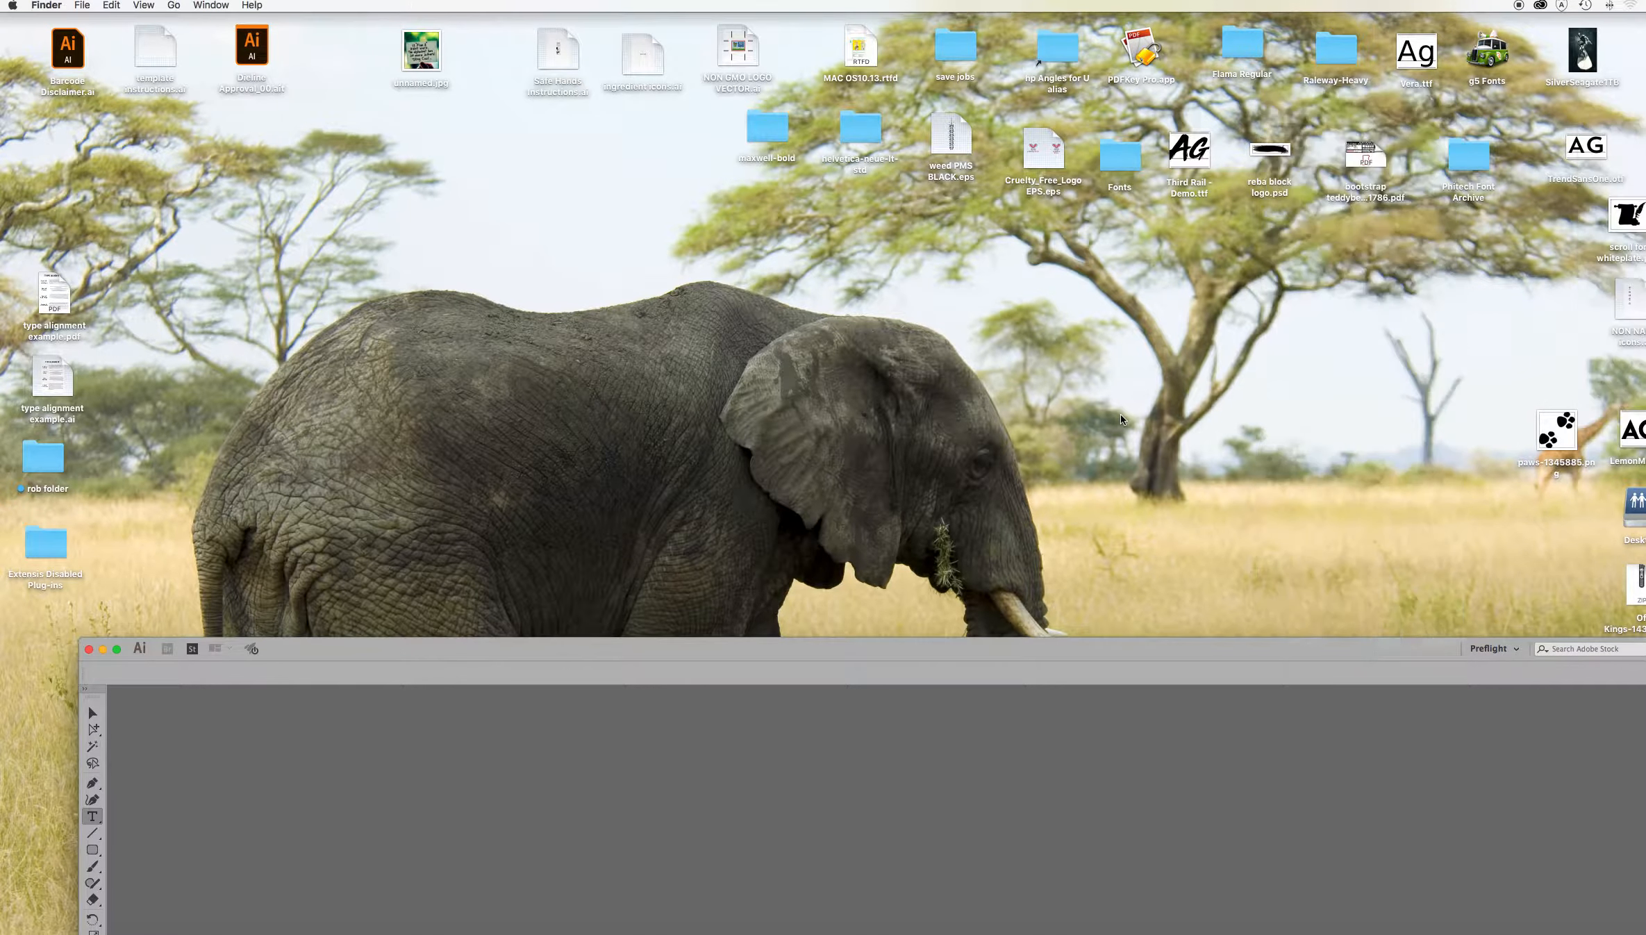
pyautogui.click(1351, 652)
pyautogui.moveTo(1202, 647); pyautogui.dragTo(902, 35)
pyautogui.moveTo(1629, 760); pyautogui.dragTo(1260, 928)
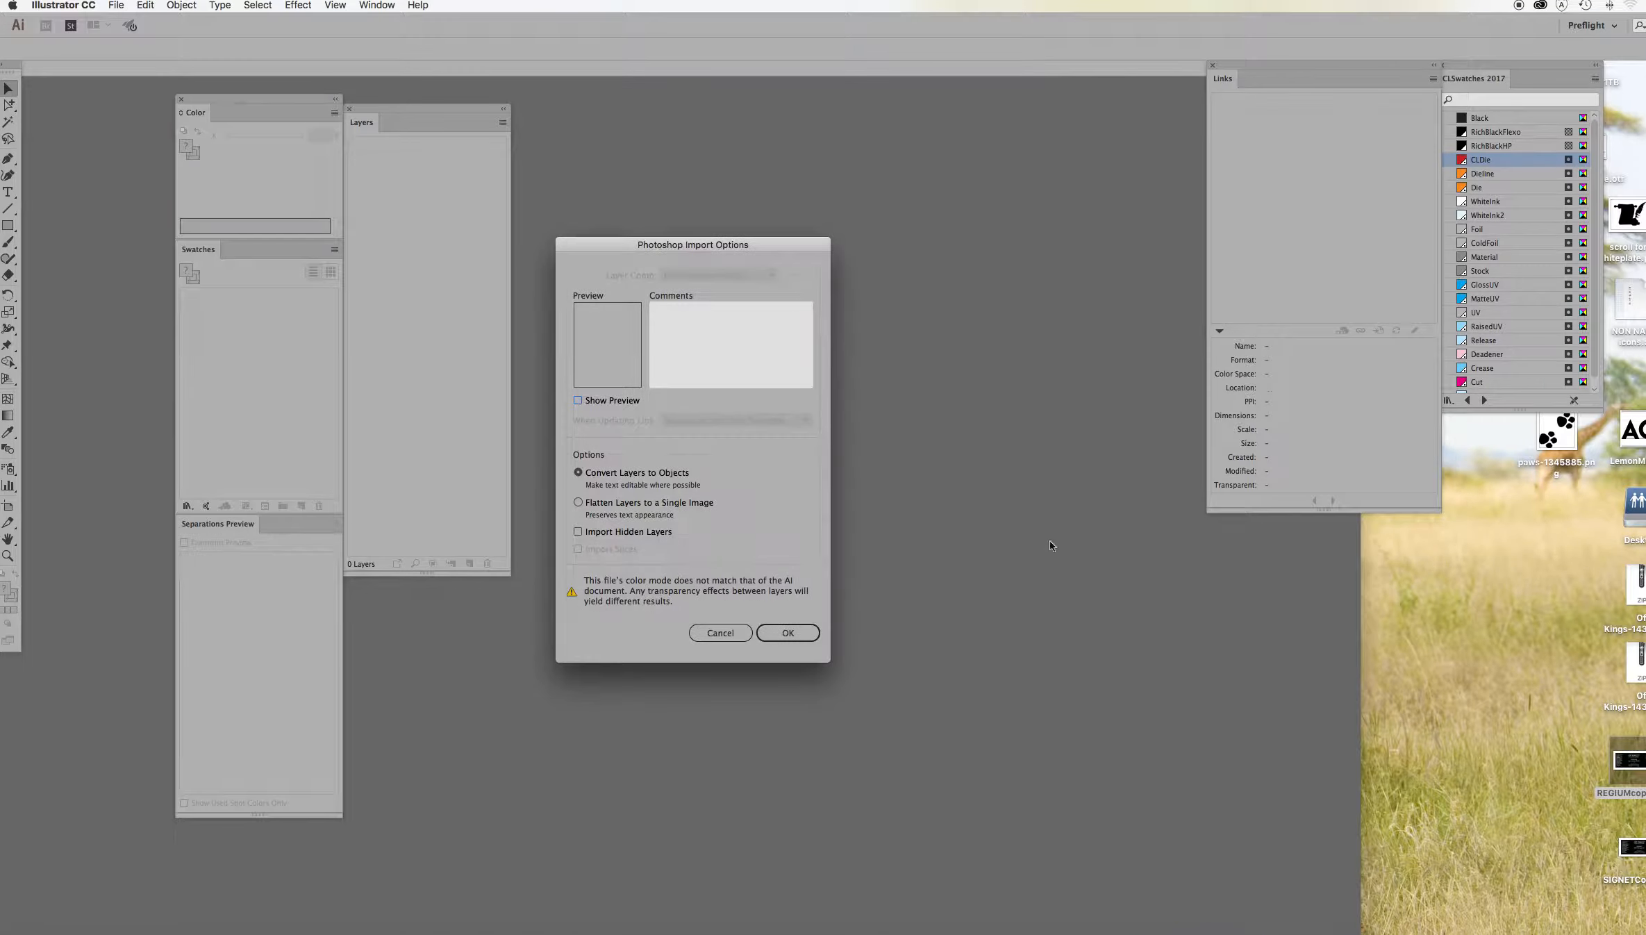
# - Import the PSD with its layers flattened to a single image, leaving the missing profile as is without color management
pyautogui.click(644, 507)
pyautogui.click(786, 632)
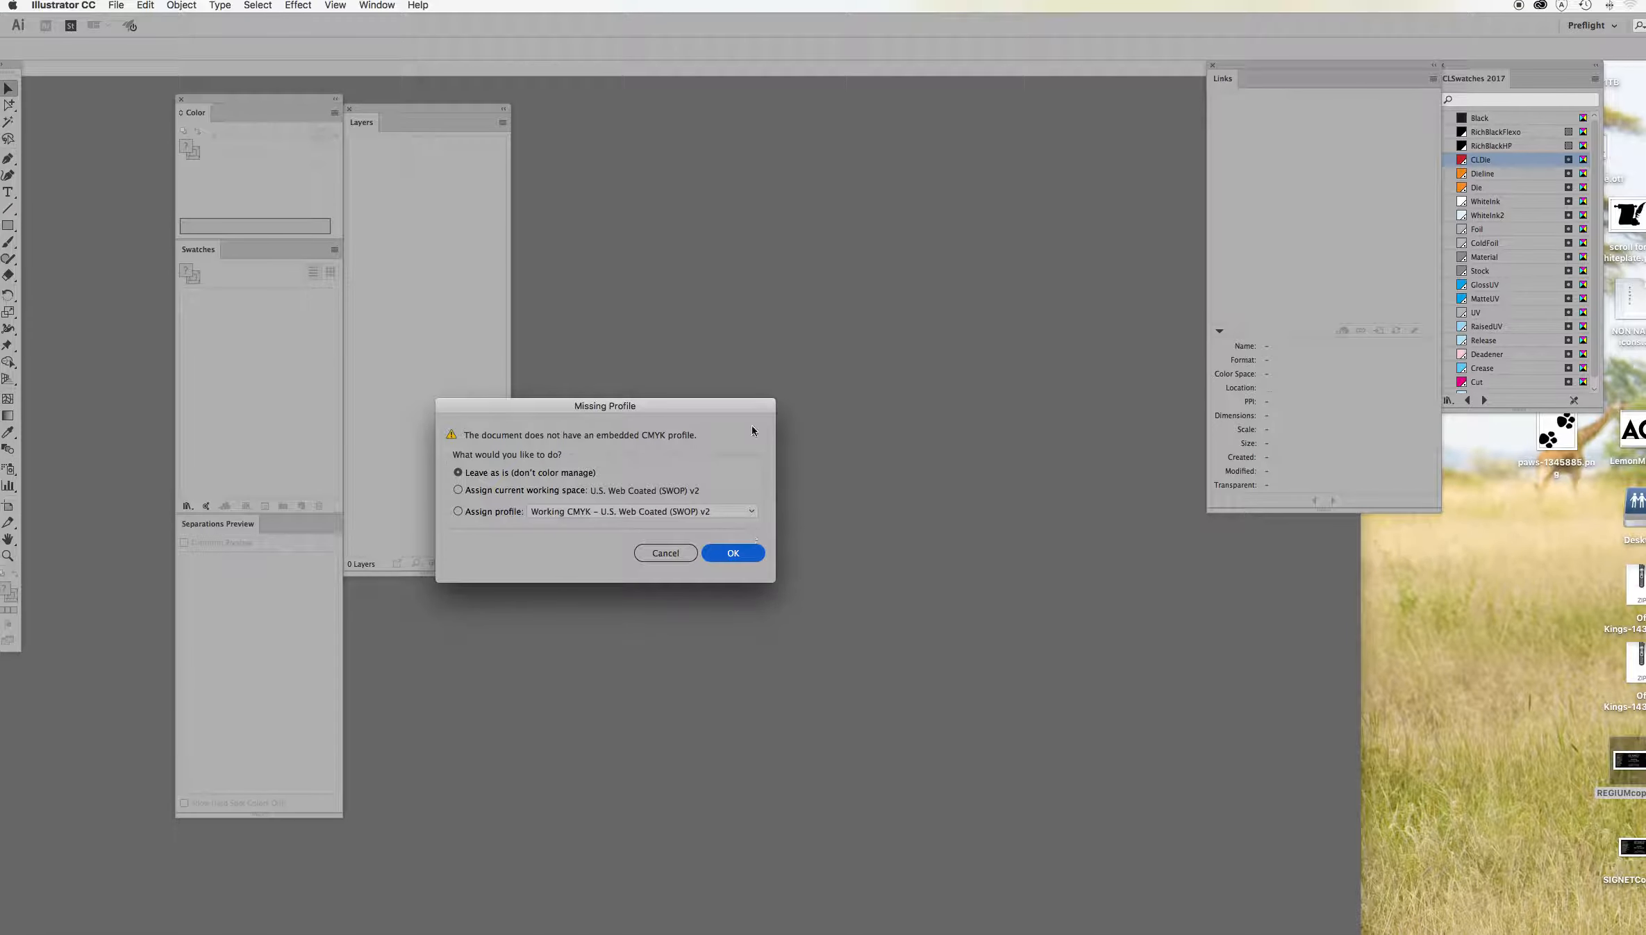
pyautogui.press('Return')
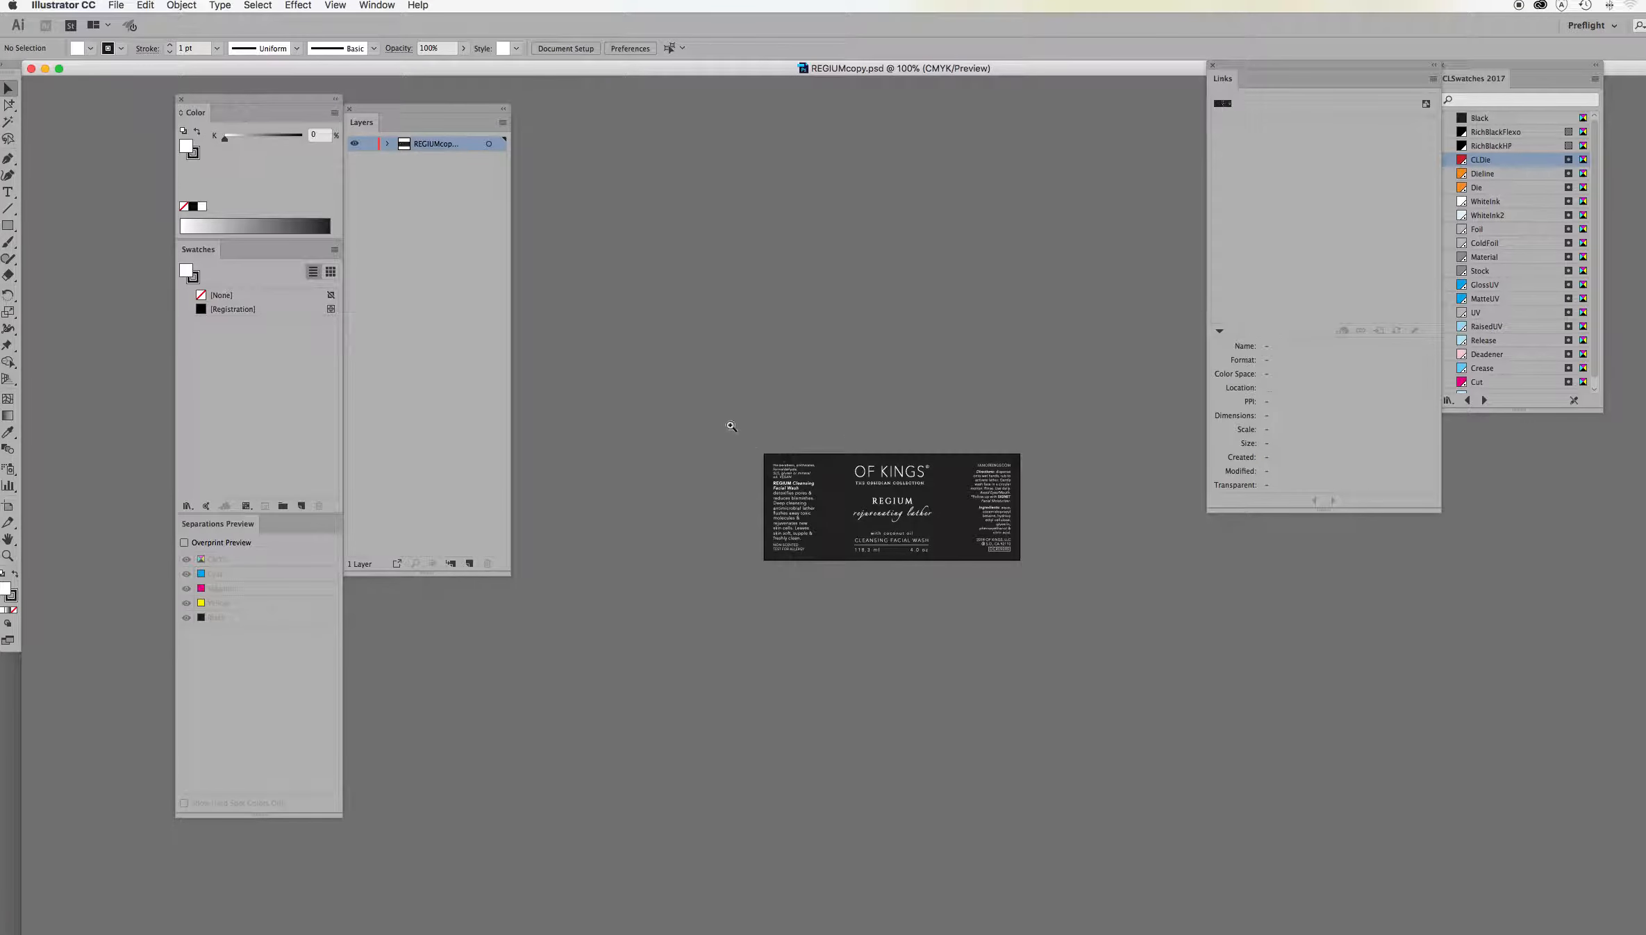
# - Enlarge the REGIUM label to 300%, and check it in outline view before returning to preview
pyautogui.moveTo(731, 426); pyautogui.dragTo(1125, 566)
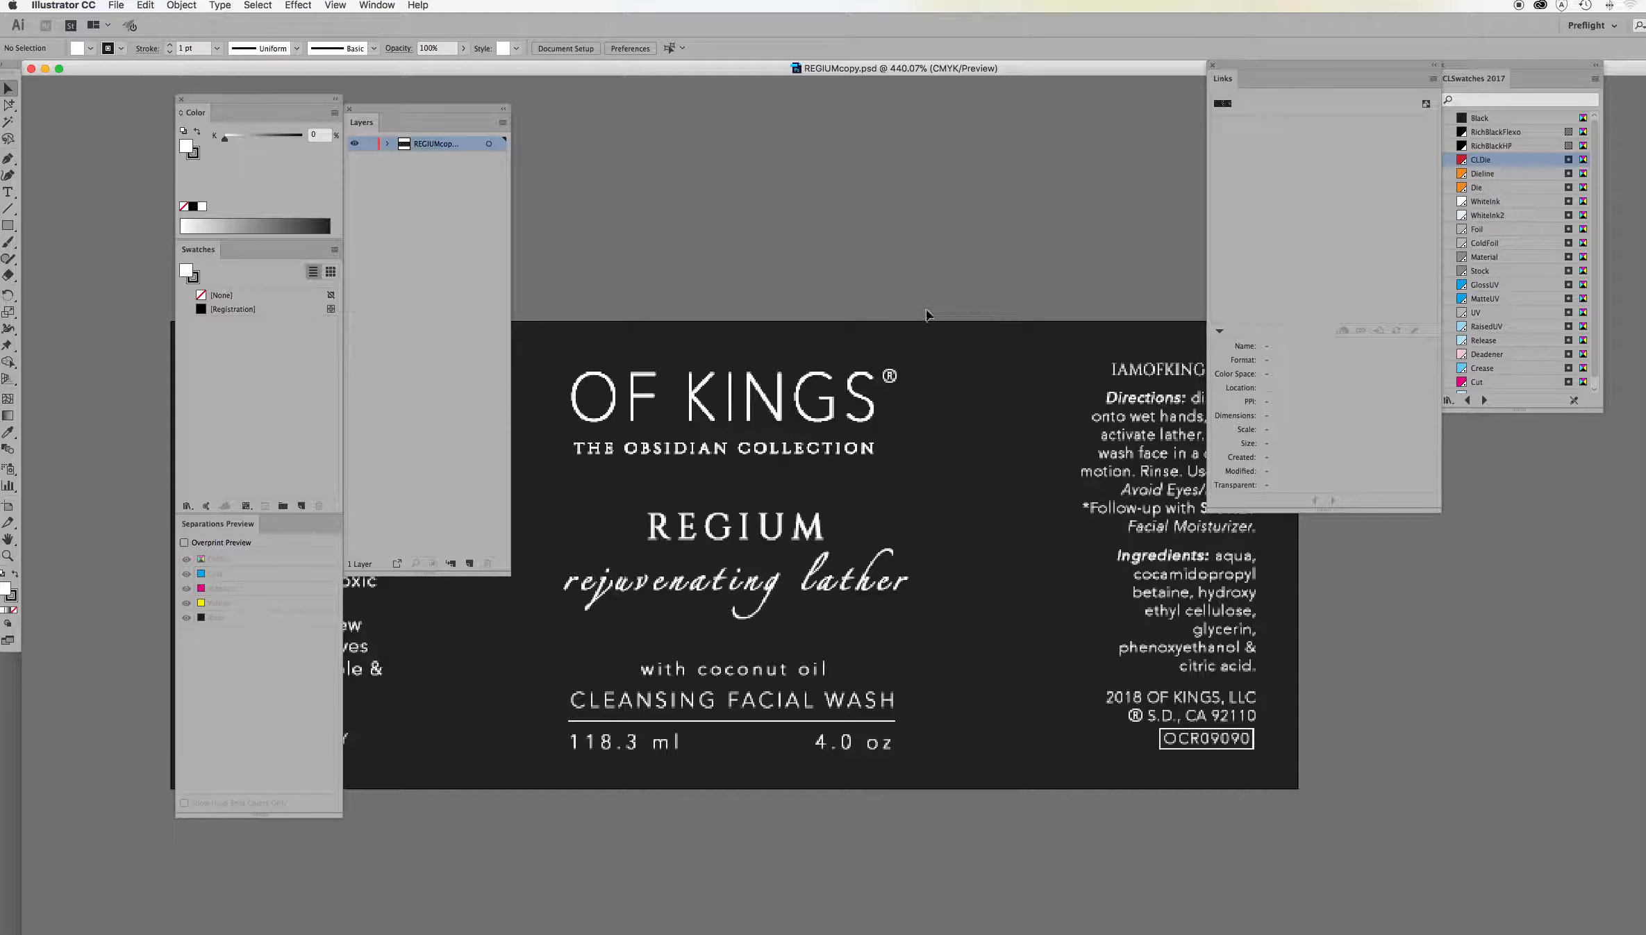
pyautogui.press('super+minus')
pyautogui.press('super+minus')
pyautogui.press('super+y')
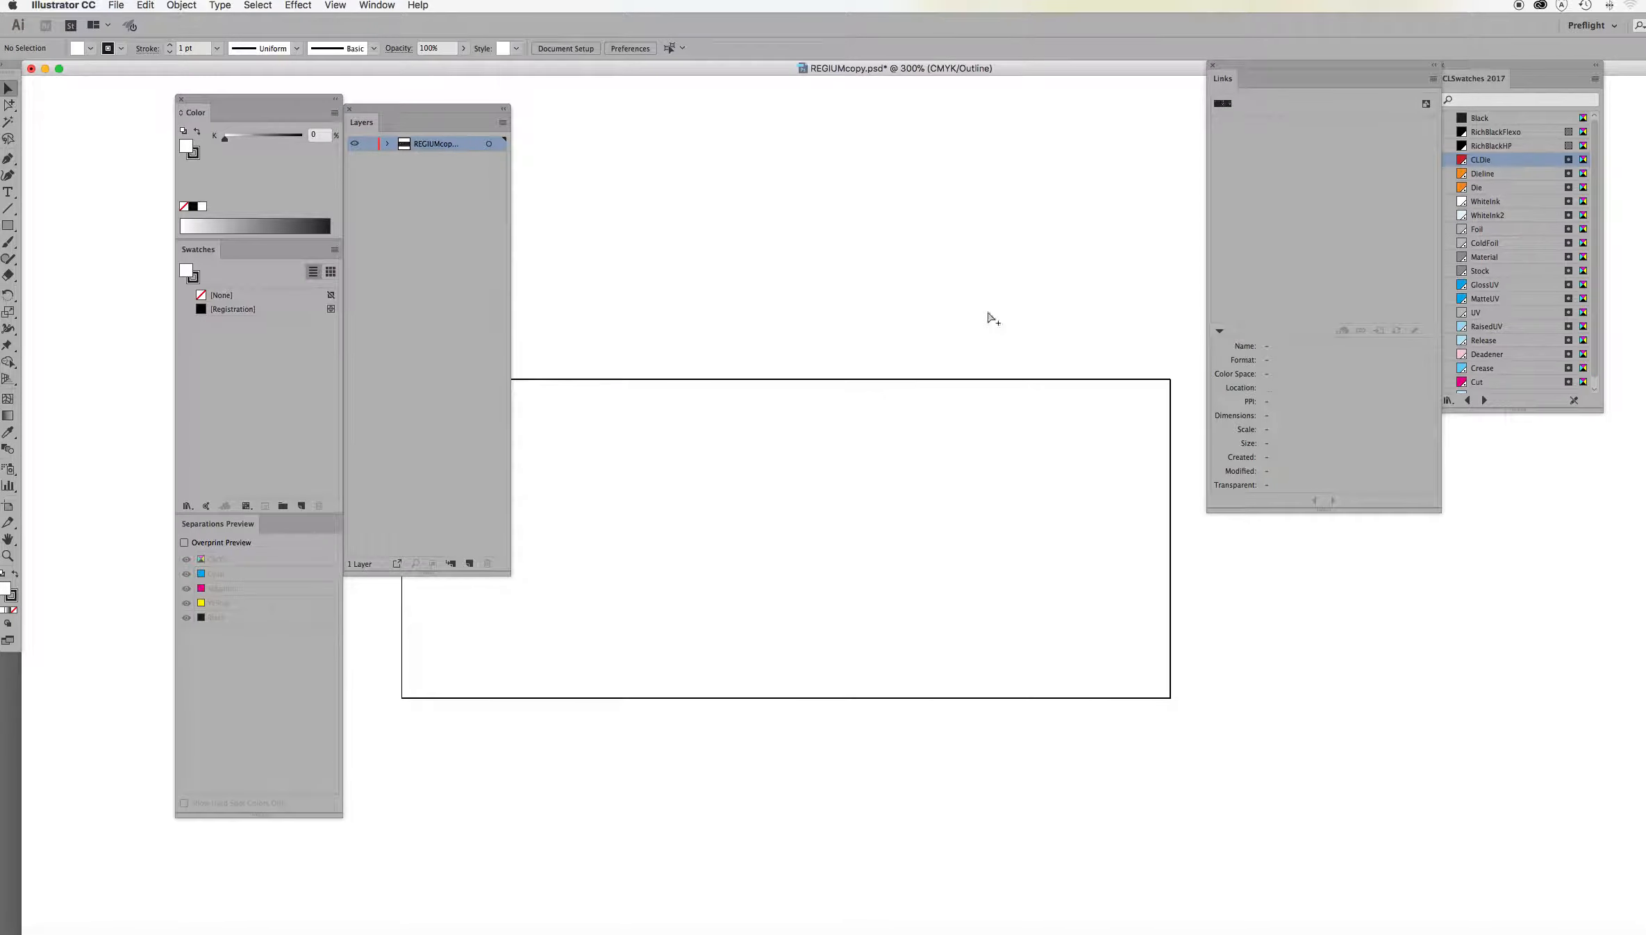
pyautogui.press('super+y')
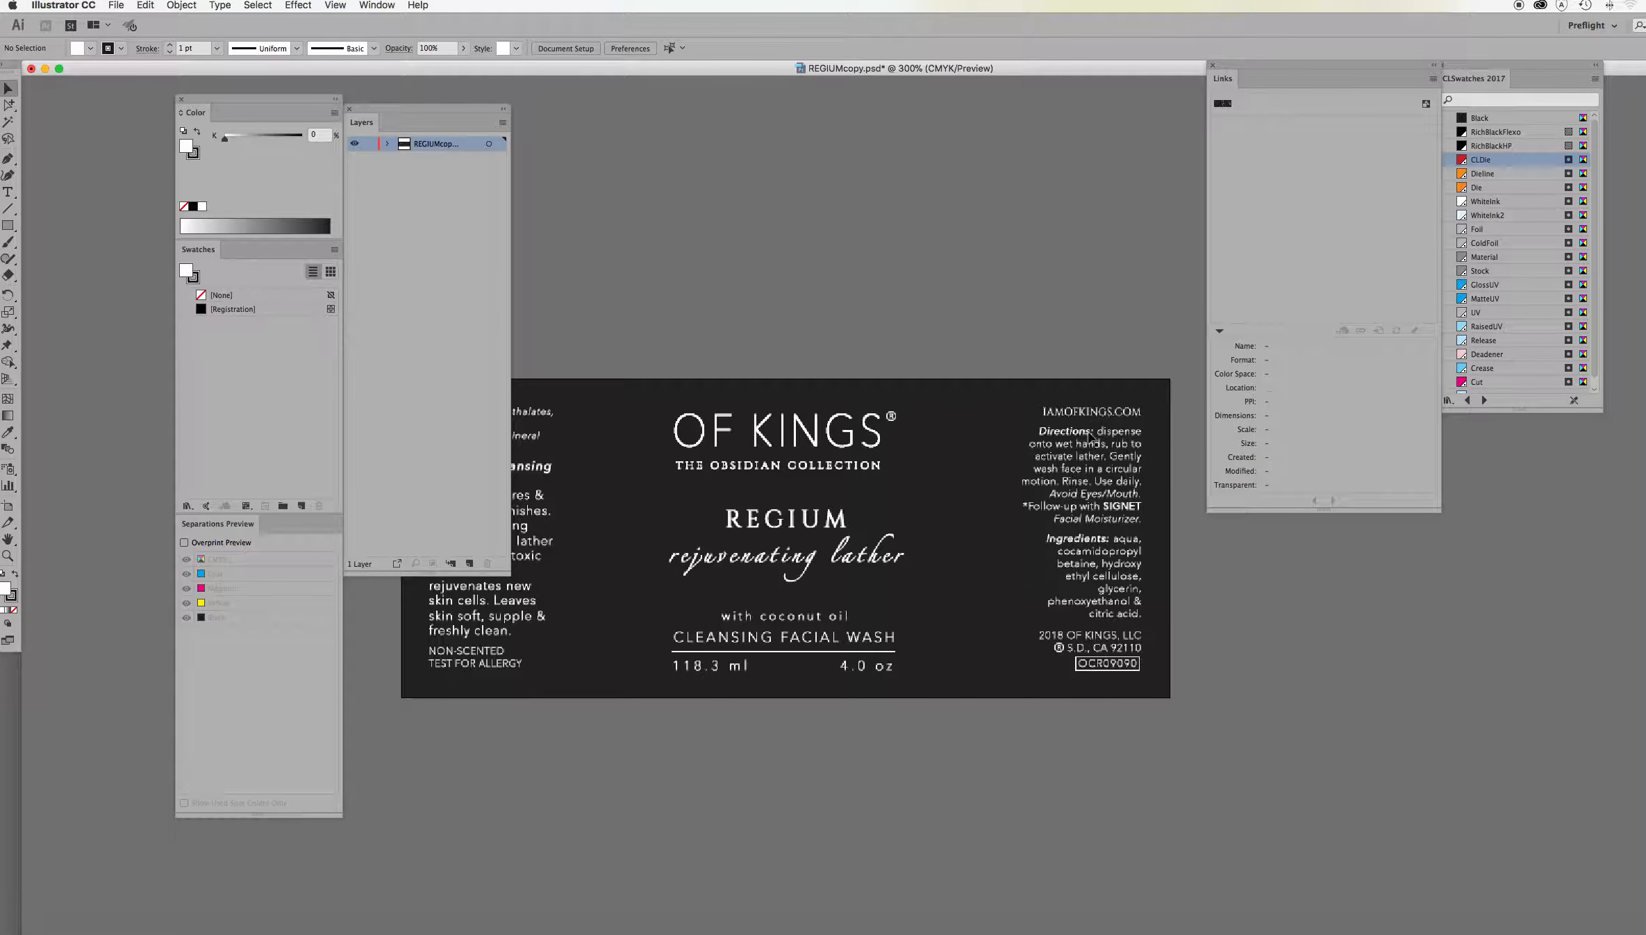